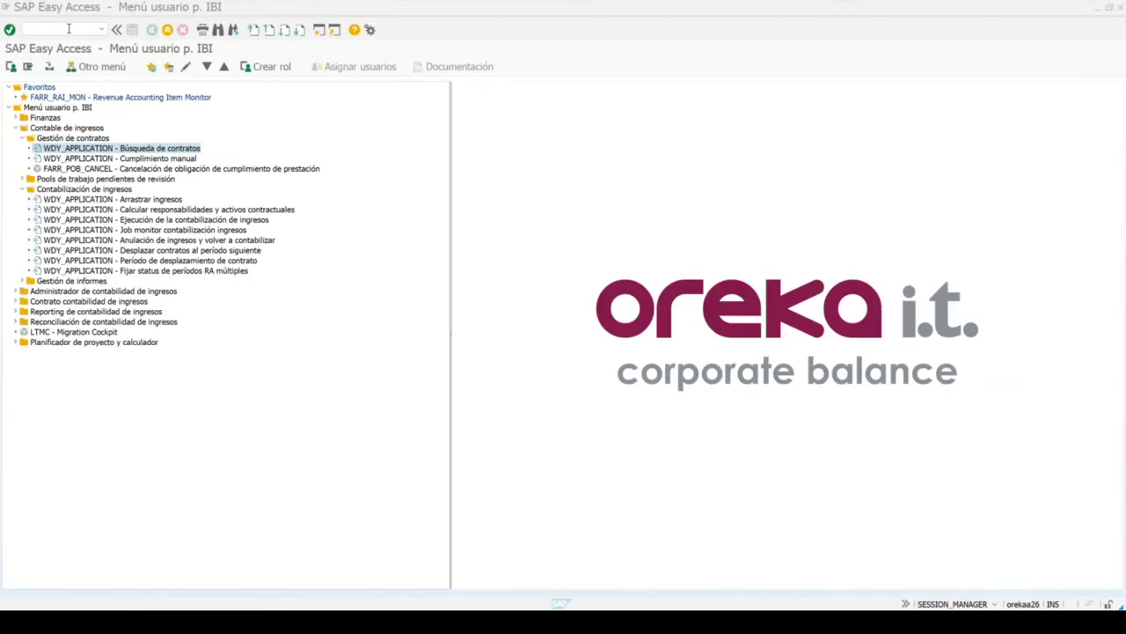
Start transaction VA01 and begin a sales document with order type TA and sales organization 1000
left_click(68, 29)
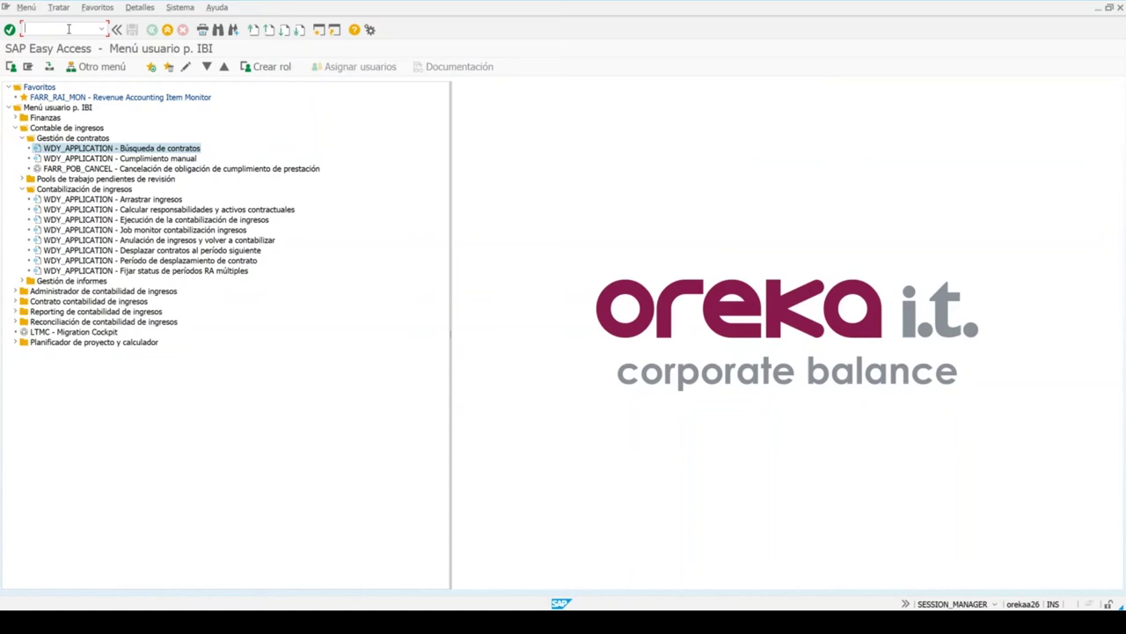
type("va01")
key("Return")
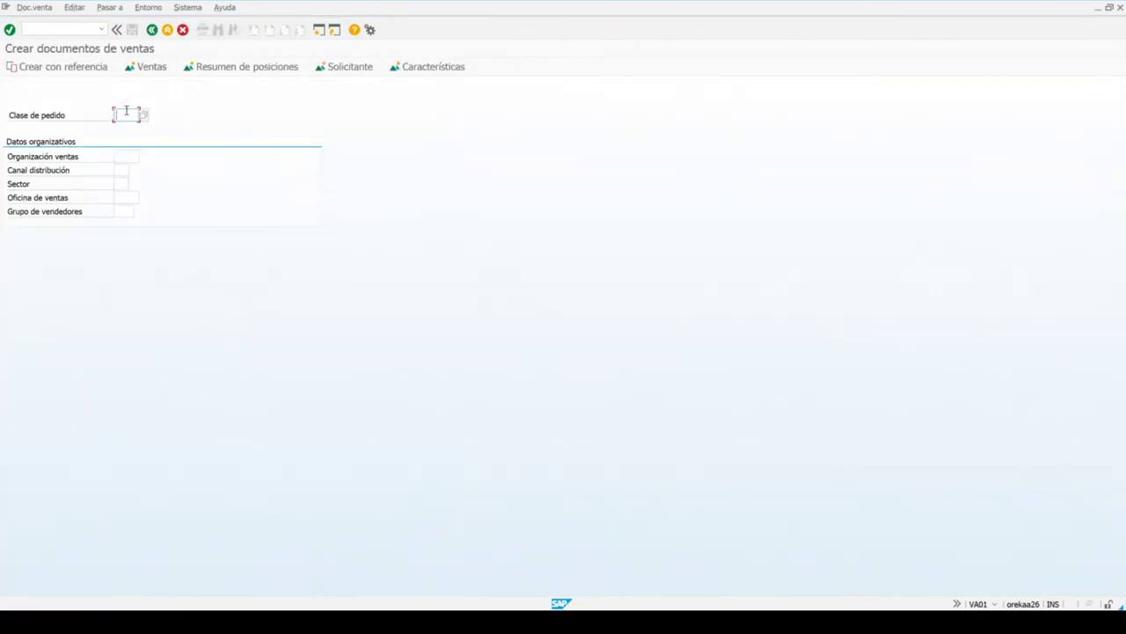
type("ta")
left_click(128, 154)
type("1000")
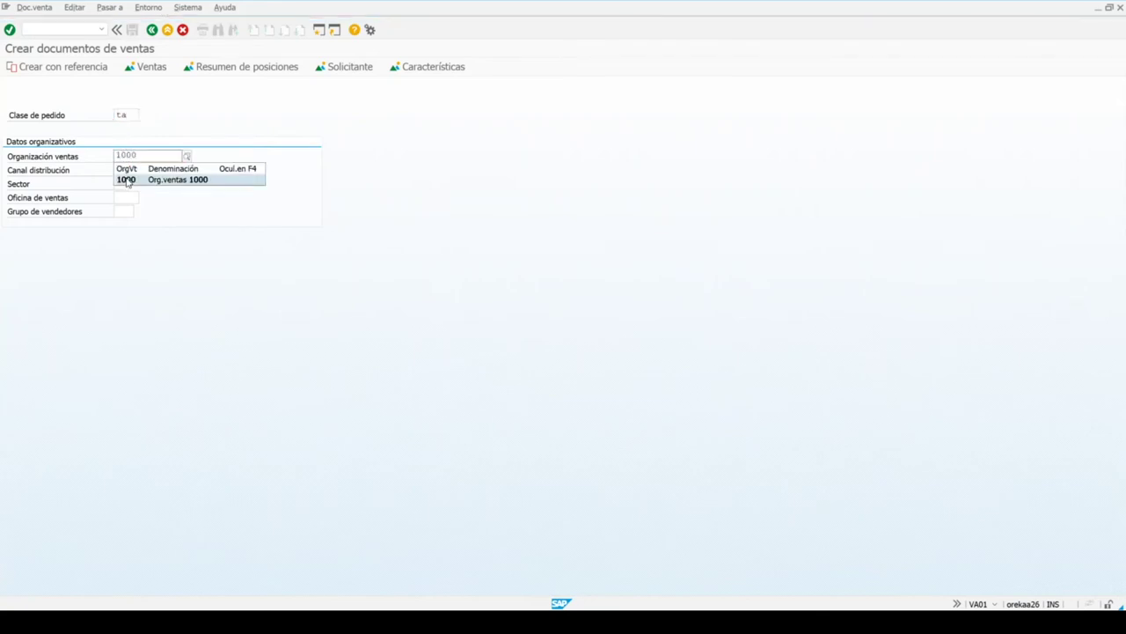
left_click(127, 181)
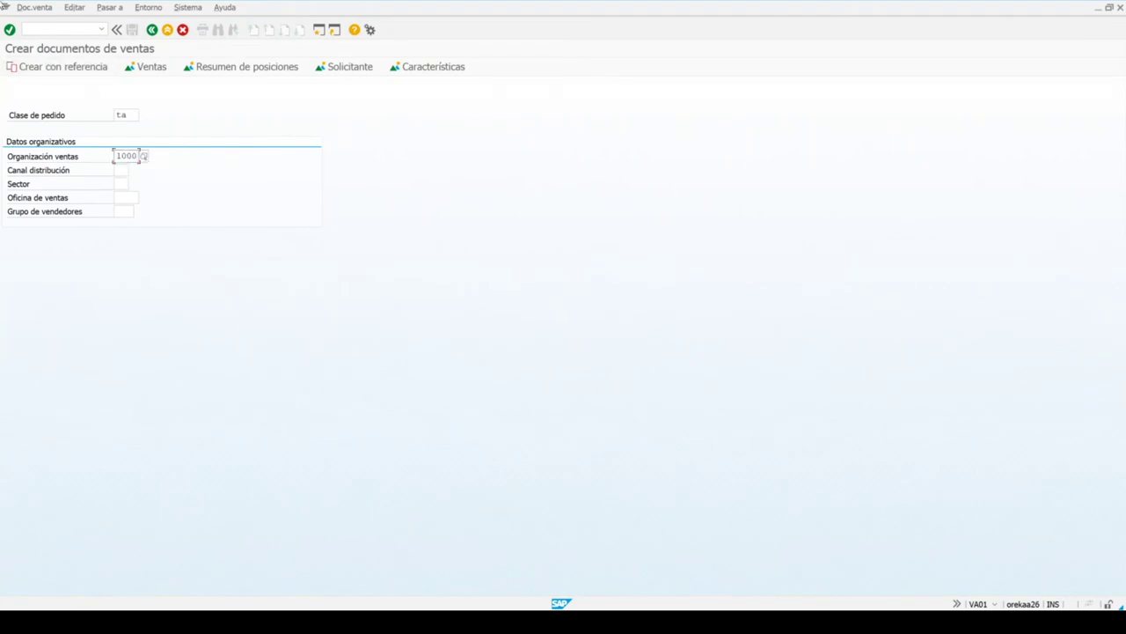
key("Return")
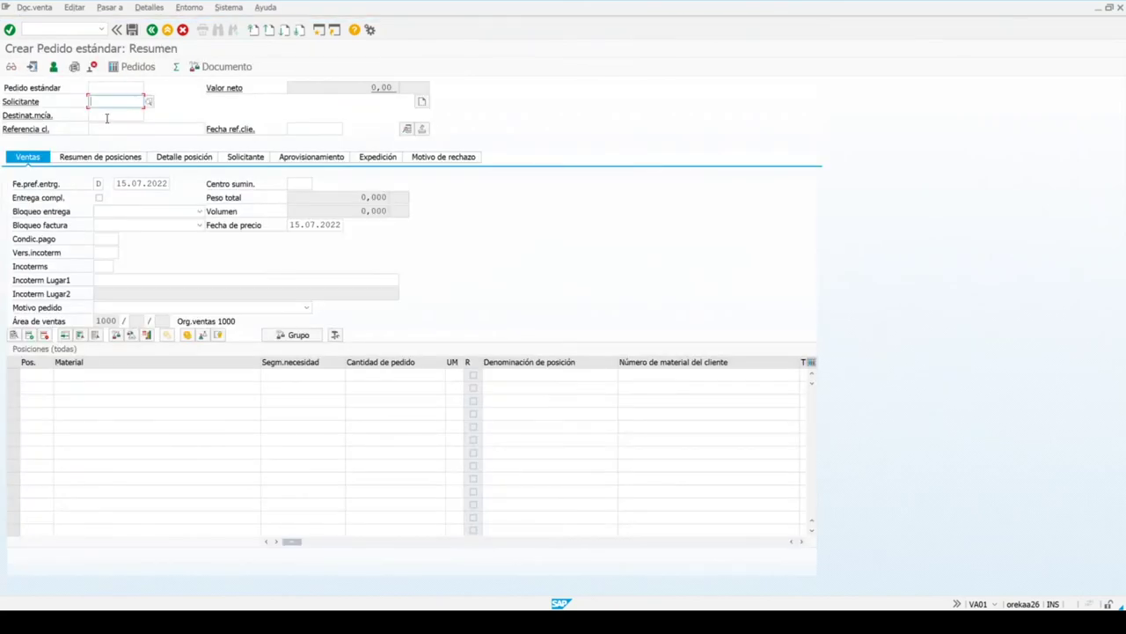
Enter the customer number as both sold-to and ship-to party, and set the customer reference to SAP RAR IBI
type("27")
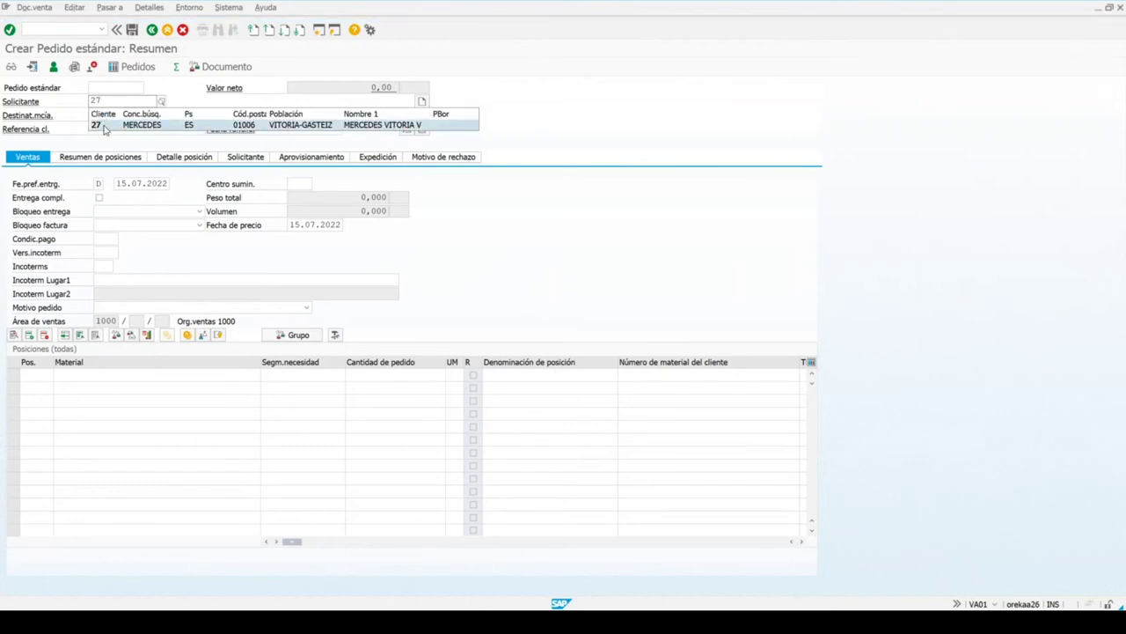
left_click(102, 118)
left_click(102, 115)
type("27")
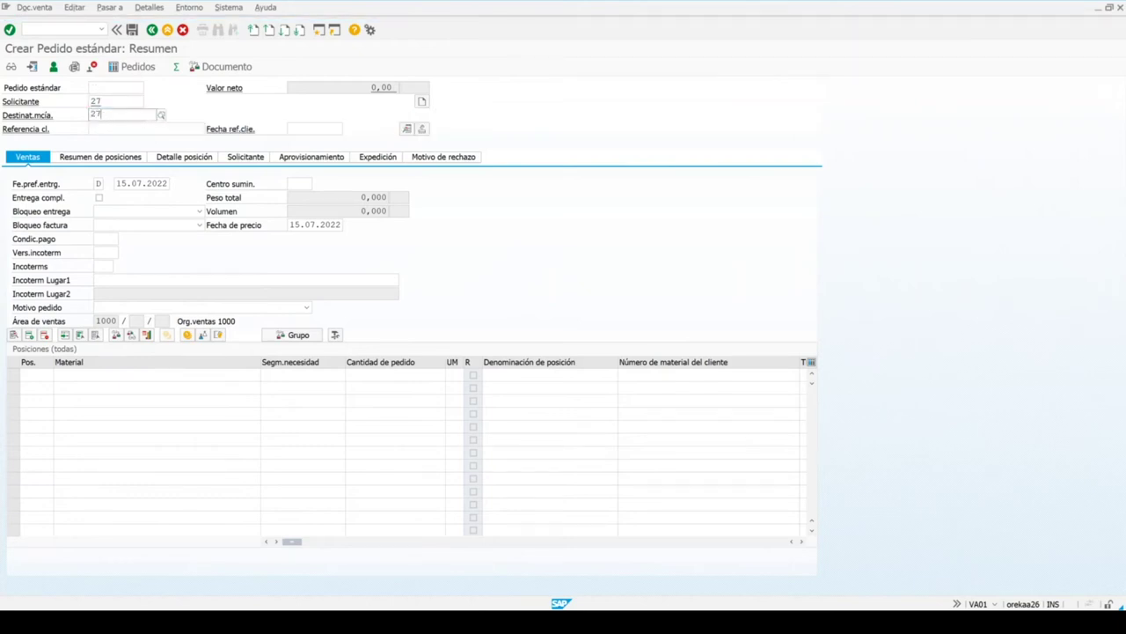
left_click(106, 138)
left_click(98, 128)
type("SAP RAR")
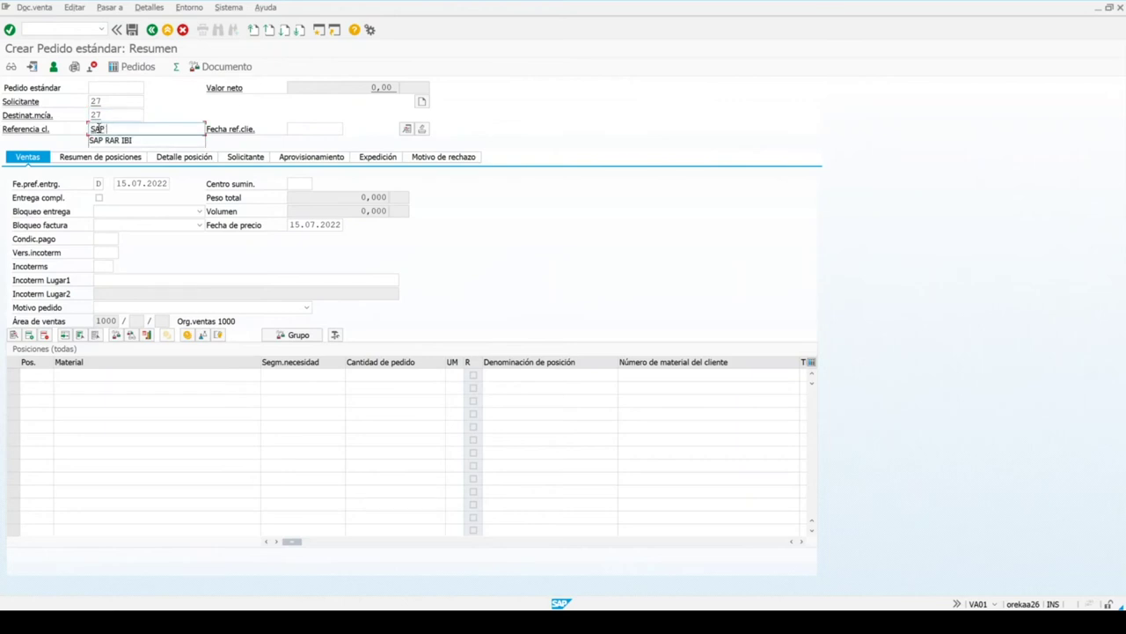
left_click(114, 141)
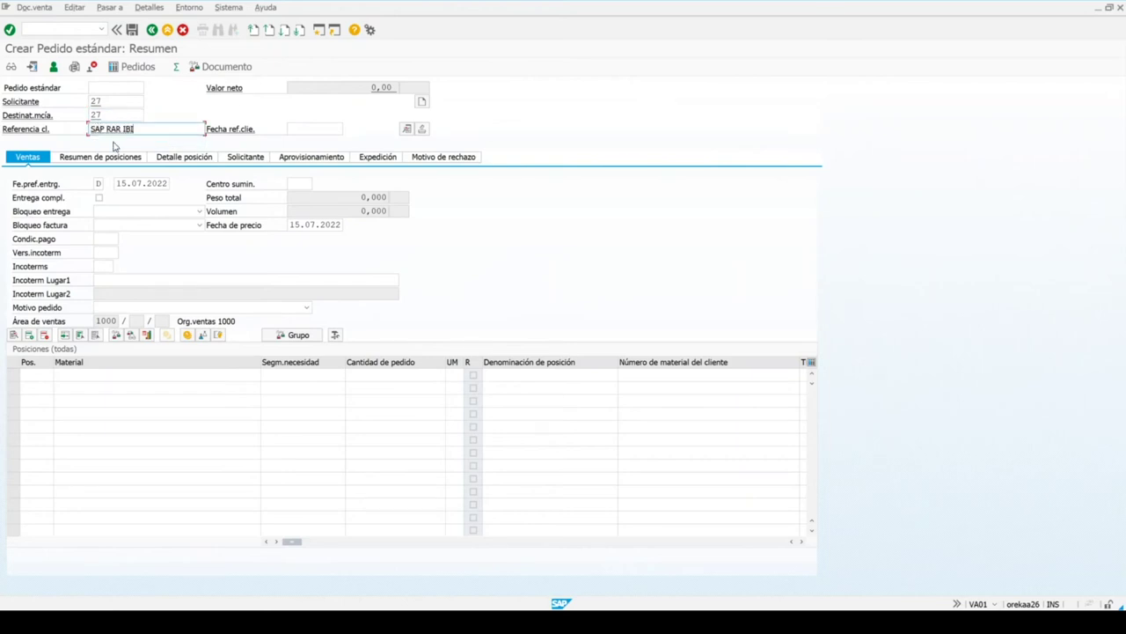
Set the order's payment terms to 0001, Incoterms to EXW and first Incoterm location to Bedarona
left_click(103, 237)
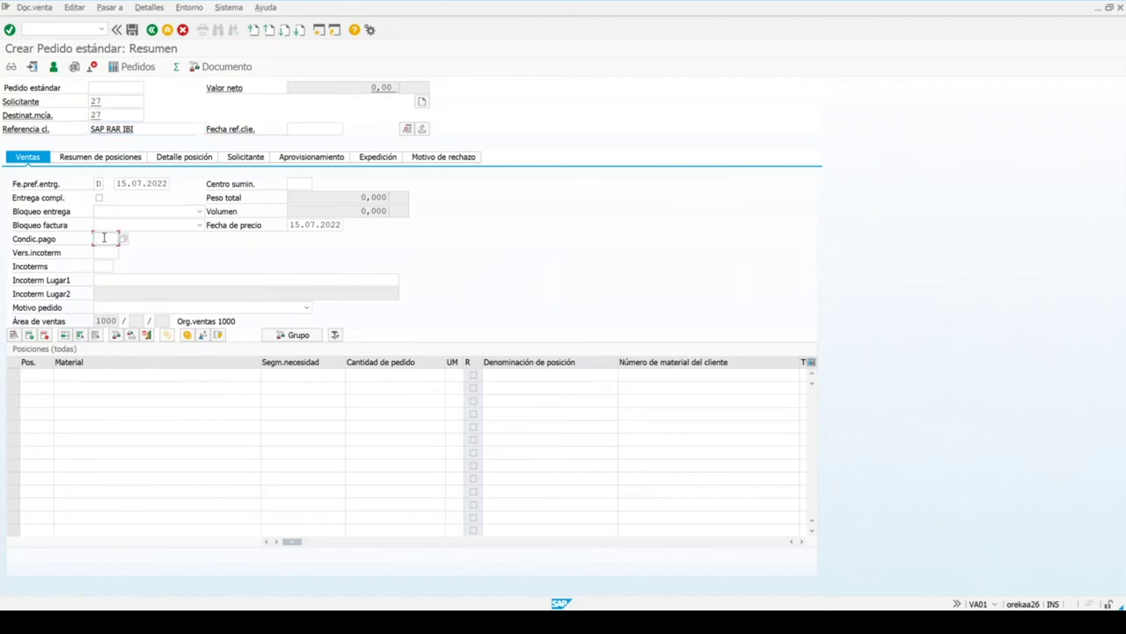
type("00")
left_click(105, 250)
left_click(103, 265)
type("EX")
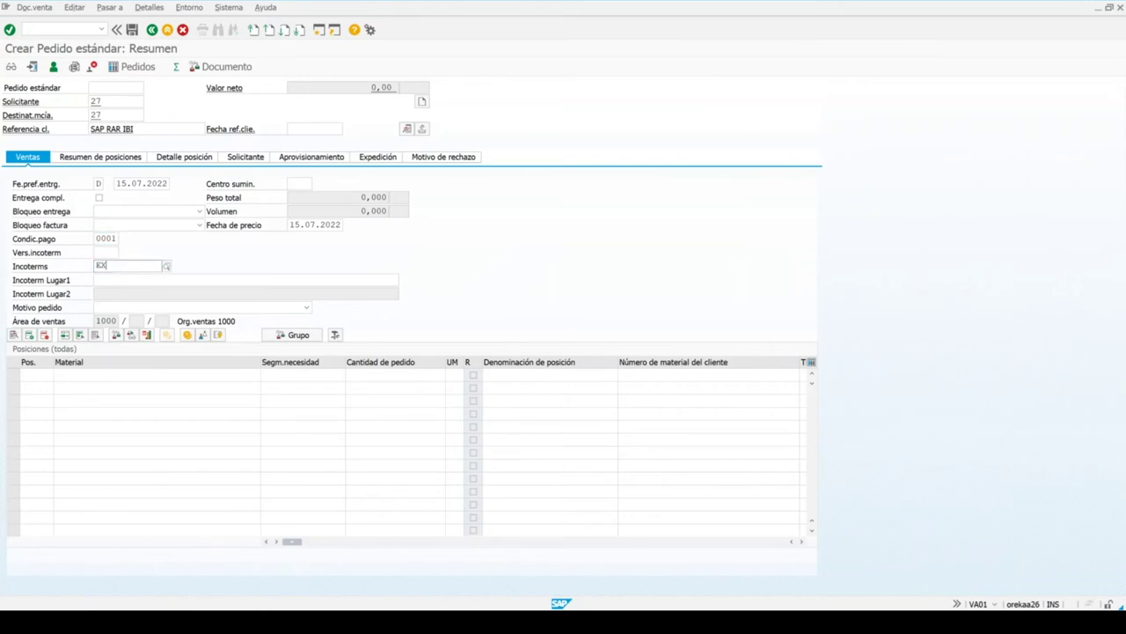
type("W")
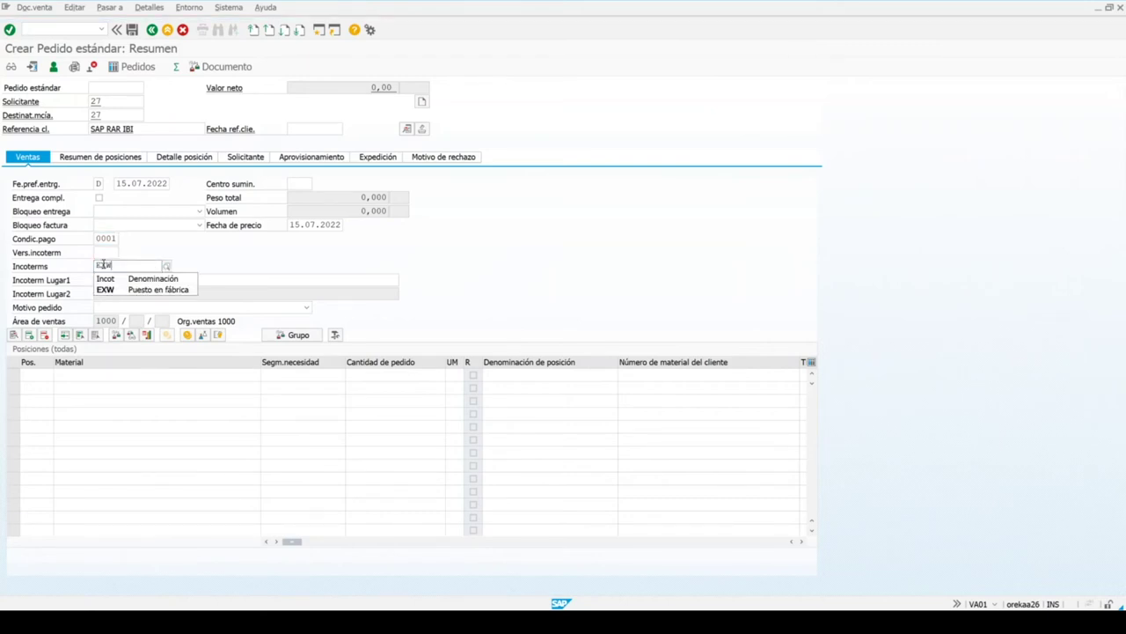
left_click(116, 289)
left_click(113, 282)
type("Badalona")
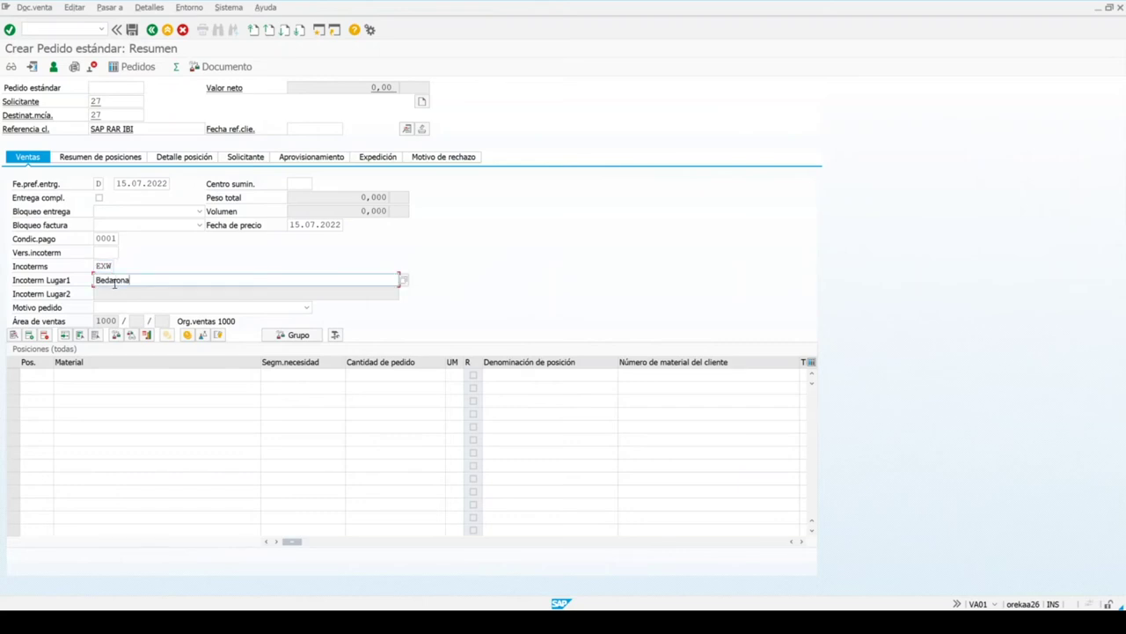
Add material PT_TUBO-06 as the first order item with a quantity of 10, acknowledging the freight redetermination
left_click(124, 373)
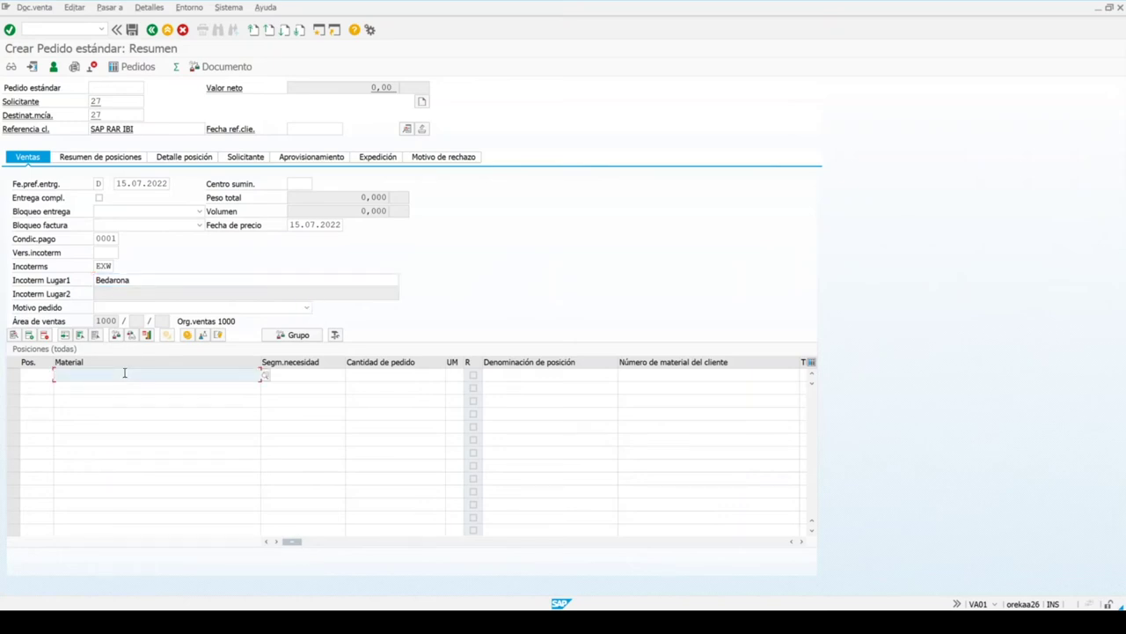
type("pt_tubo-06")
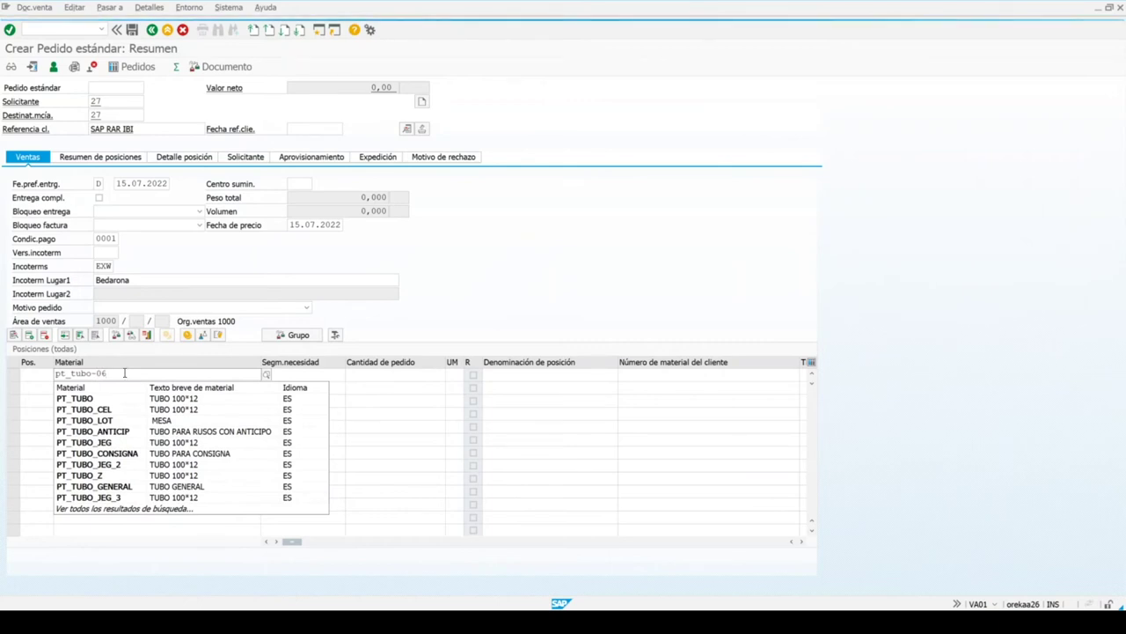
key("Return")
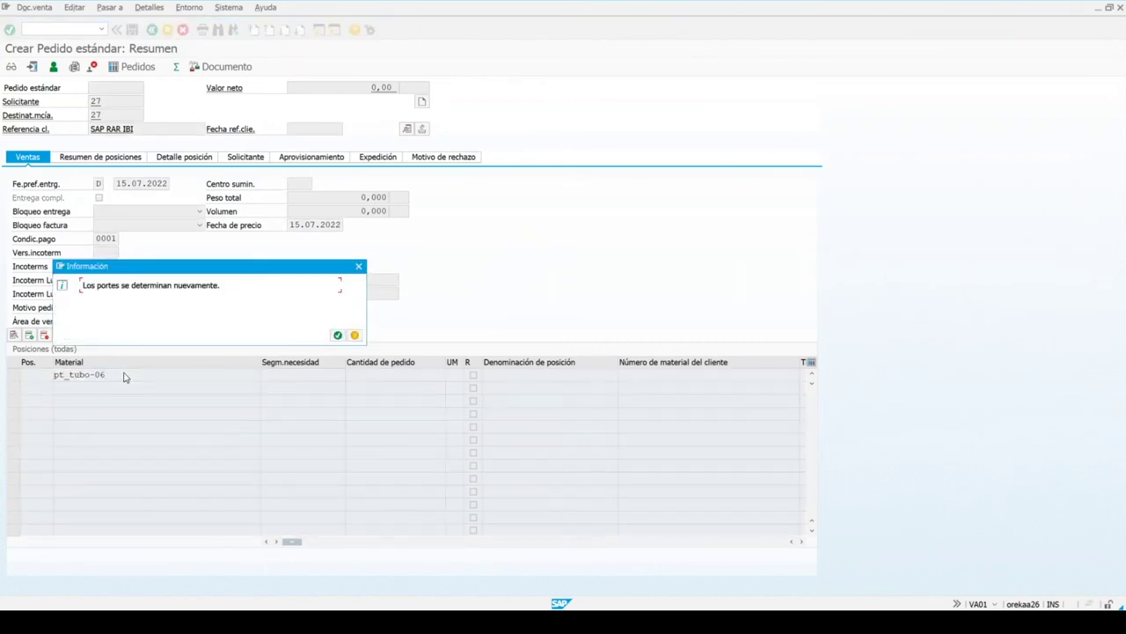
left_click(337, 336)
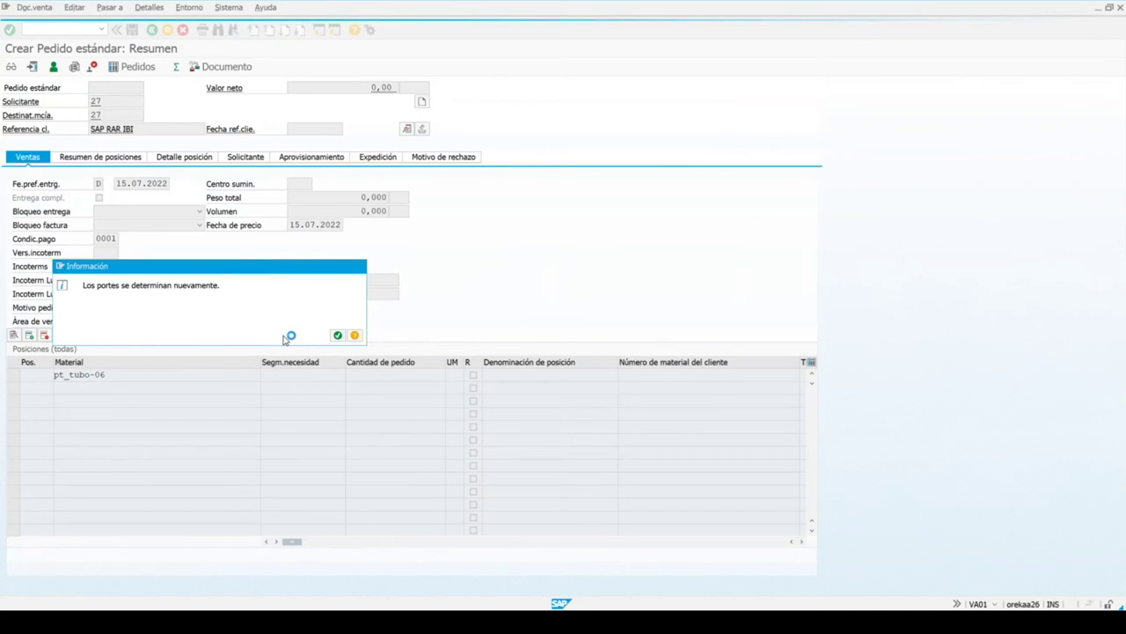
left_click(375, 374)
type("10")
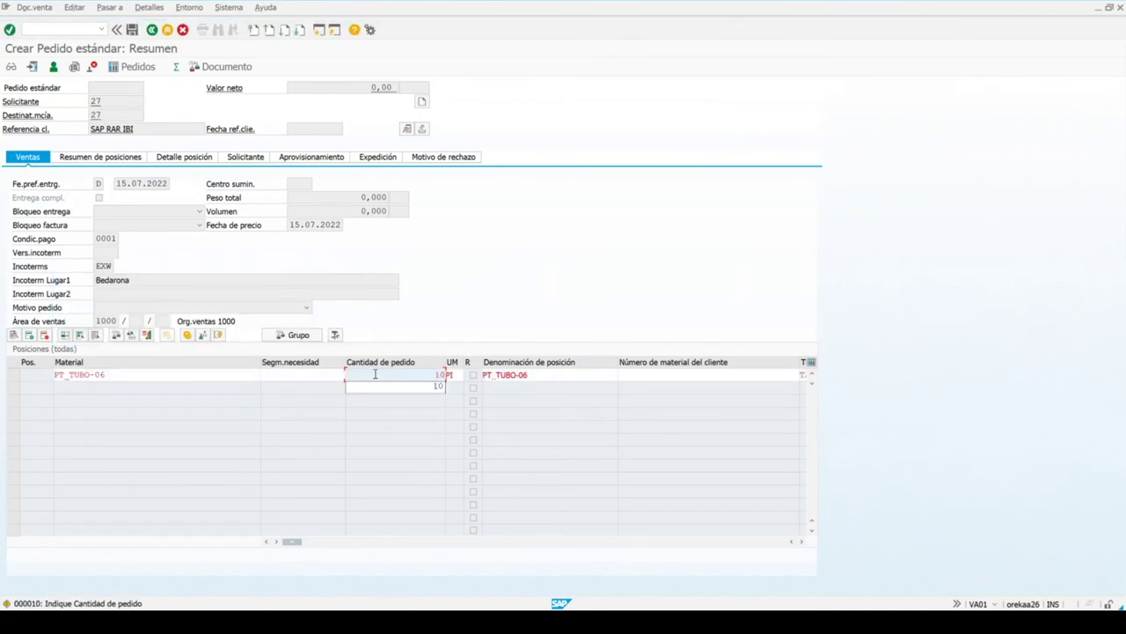
key("Return")
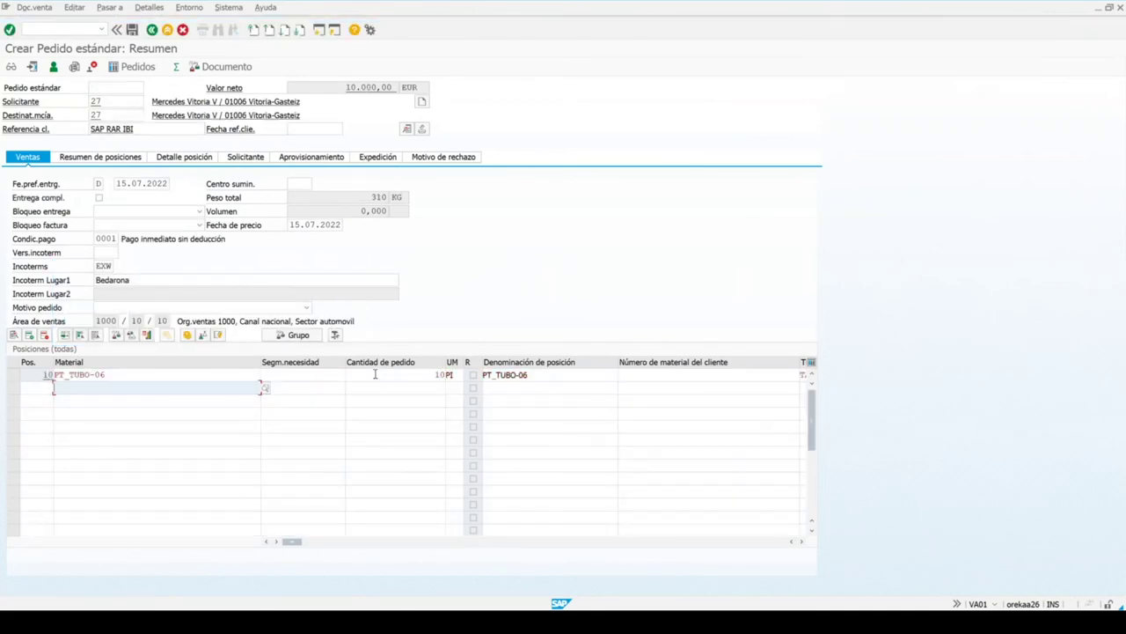
left_click(800, 543)
left_click(800, 543)
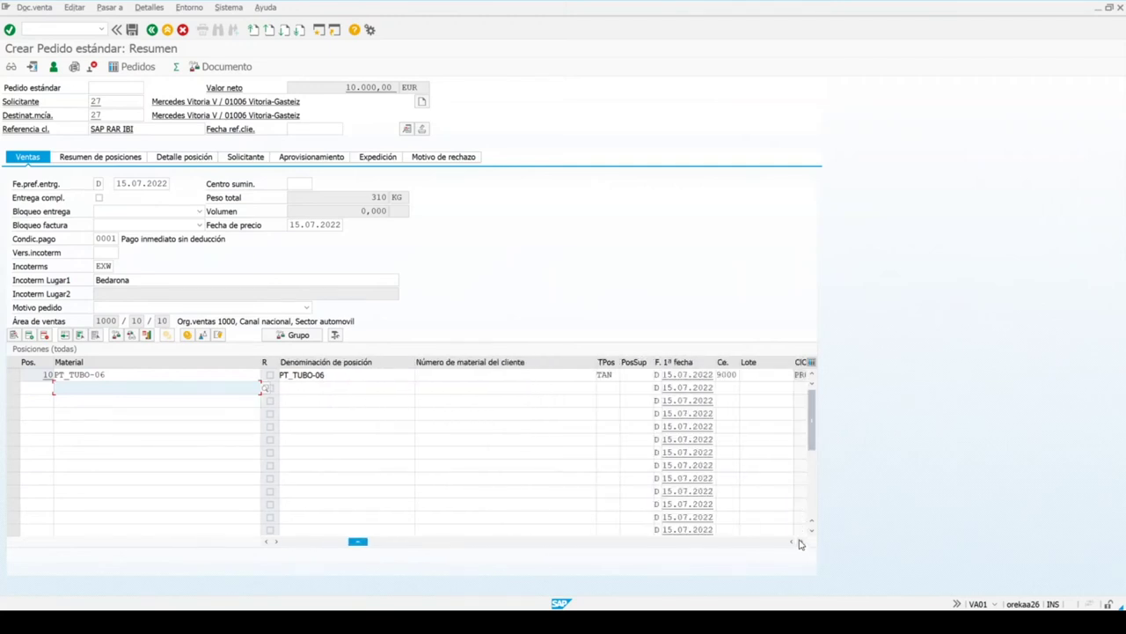
left_click(800, 543)
left_click(744, 376)
type("0")
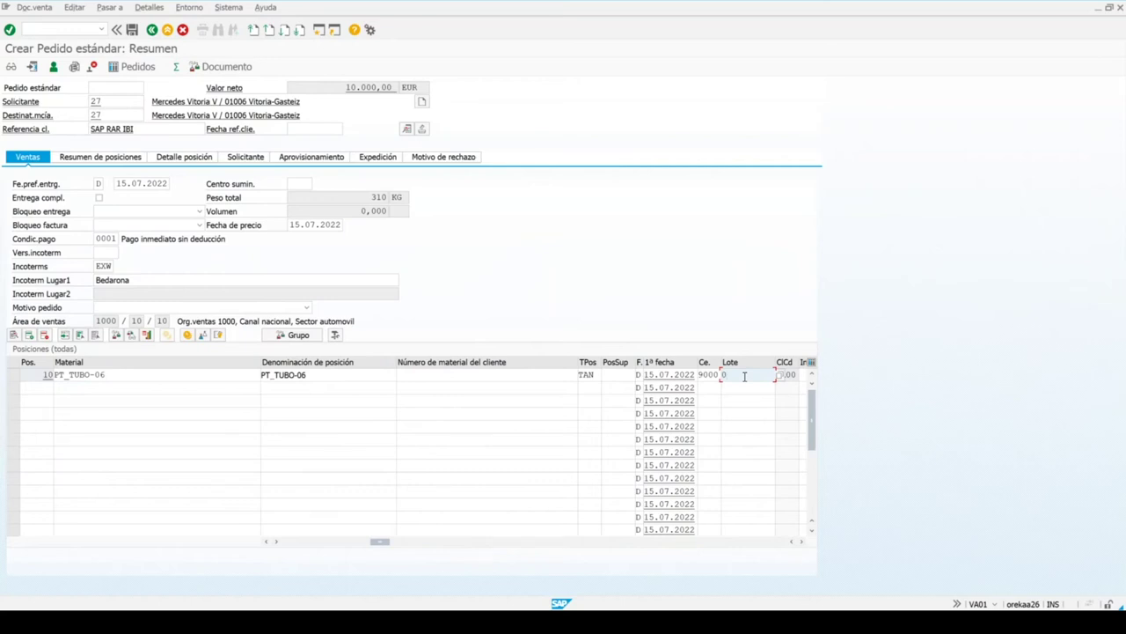
type("000000077")
key("Return")
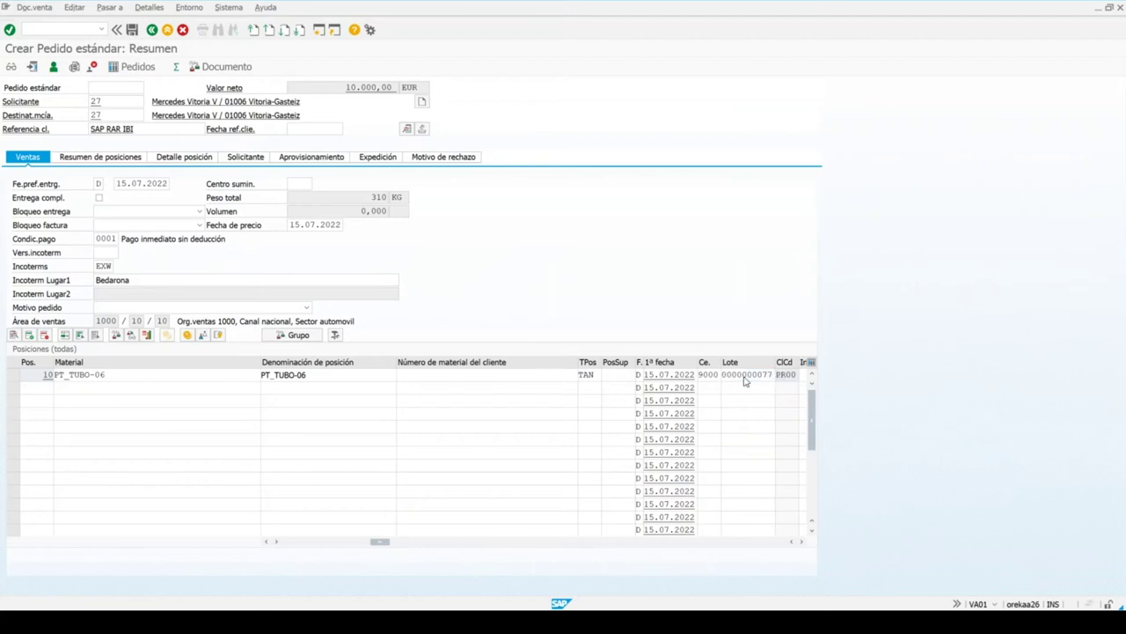
Set the PT_TUBO-06 item's PR00 price condition to 2.000,00 EUR, then save the order and return to the main menu
left_click(174, 373)
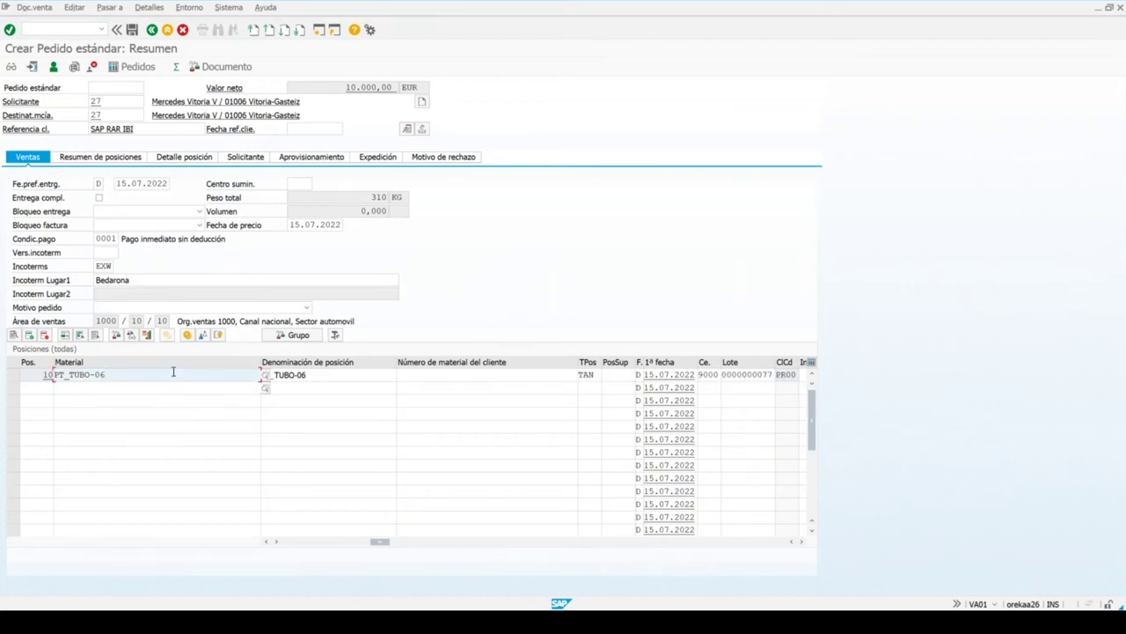
left_click(186, 336)
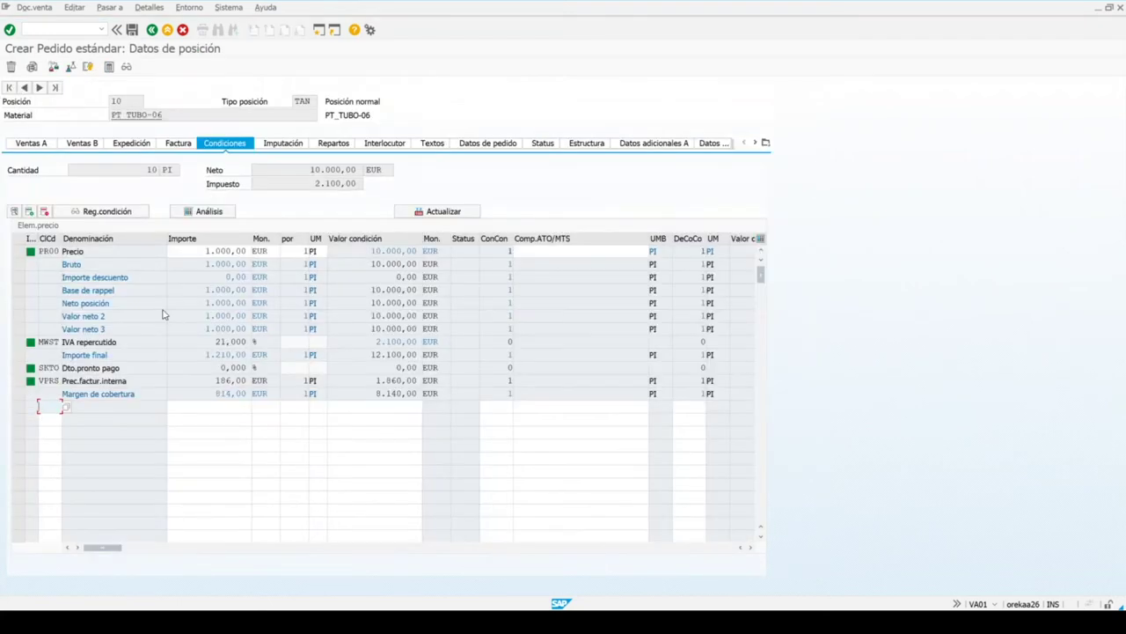
double_click(206, 251)
type("2")
key("Return")
left_click_drag(363, 251, 440, 252)
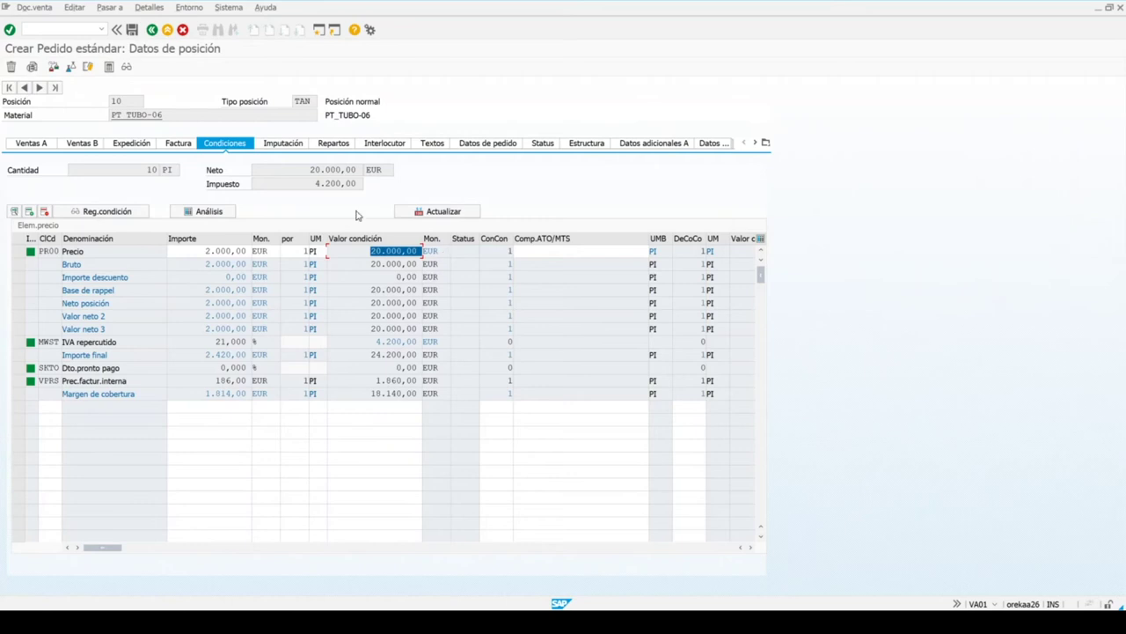
left_click(135, 34)
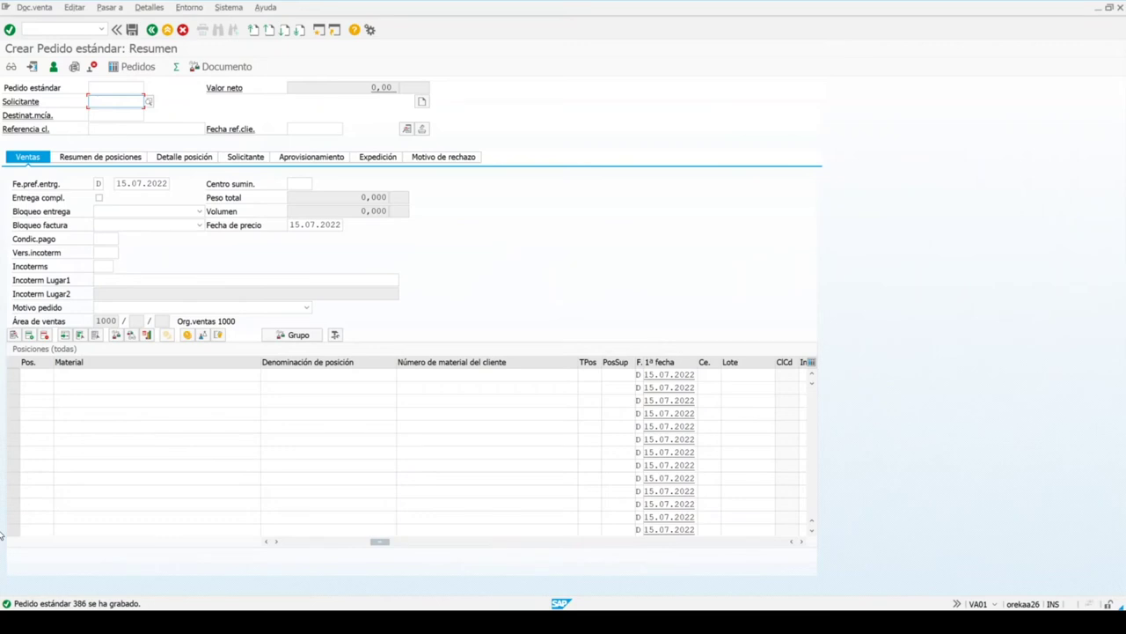
left_click(168, 32)
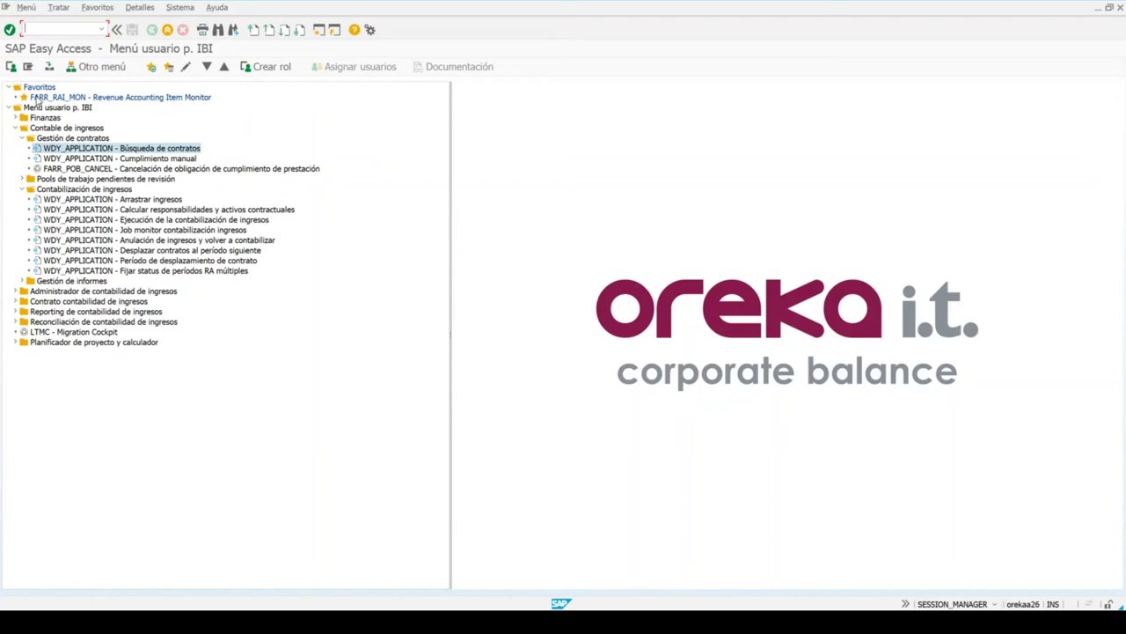
Open the Revenue Accounting Item Monitor and set both the selection type and the item status to Todas las posiciones
double_click(64, 98)
left_click(324, 104)
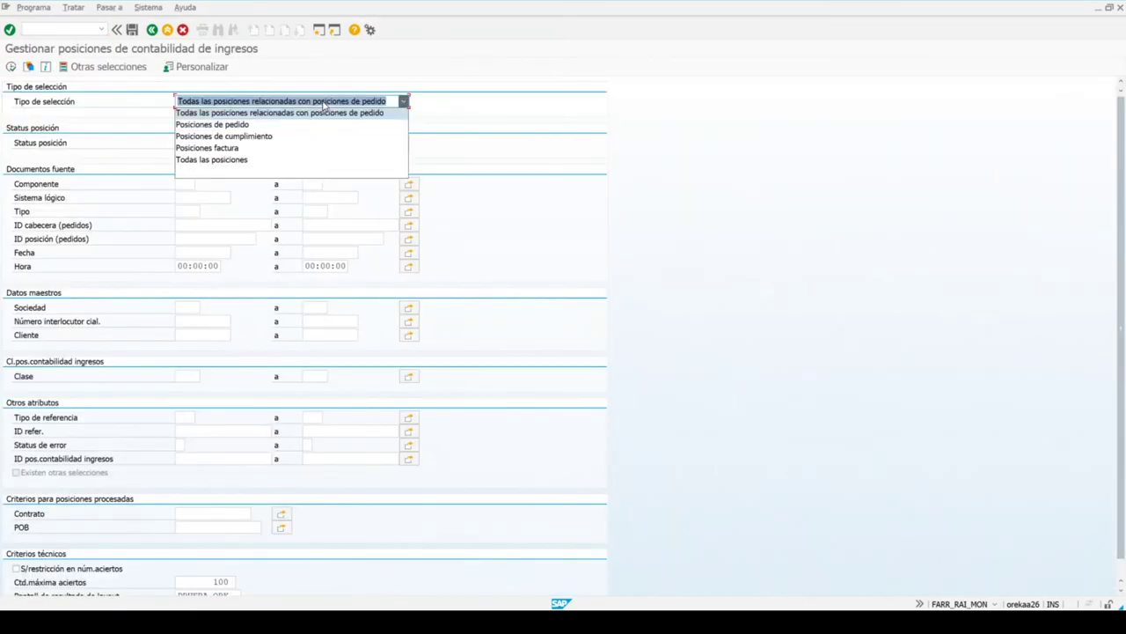
left_click(248, 159)
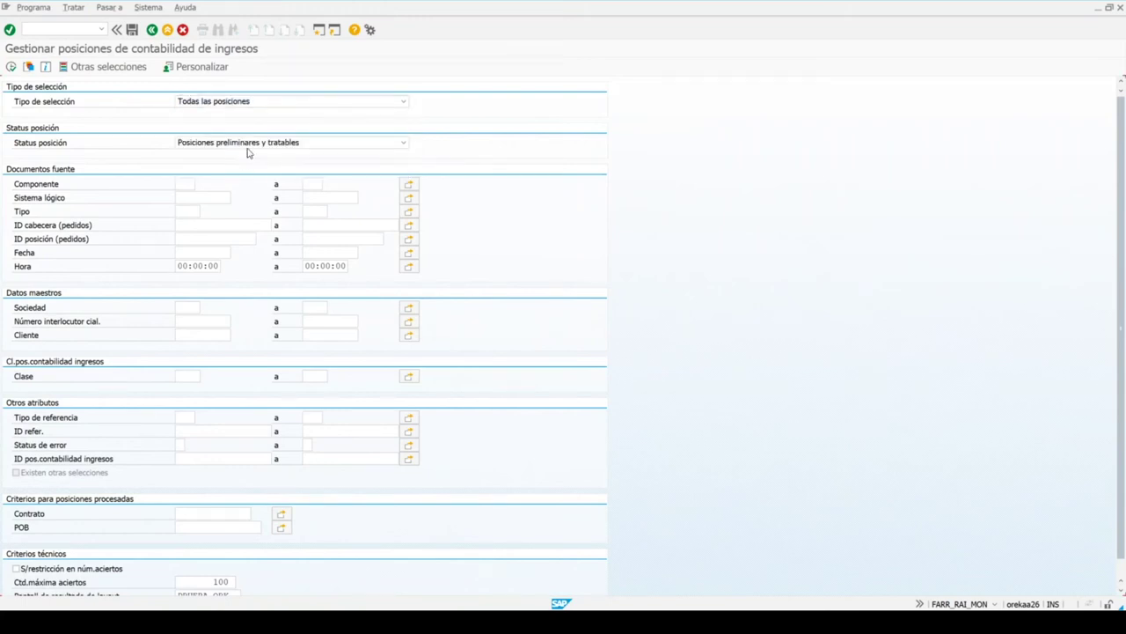
left_click(270, 145)
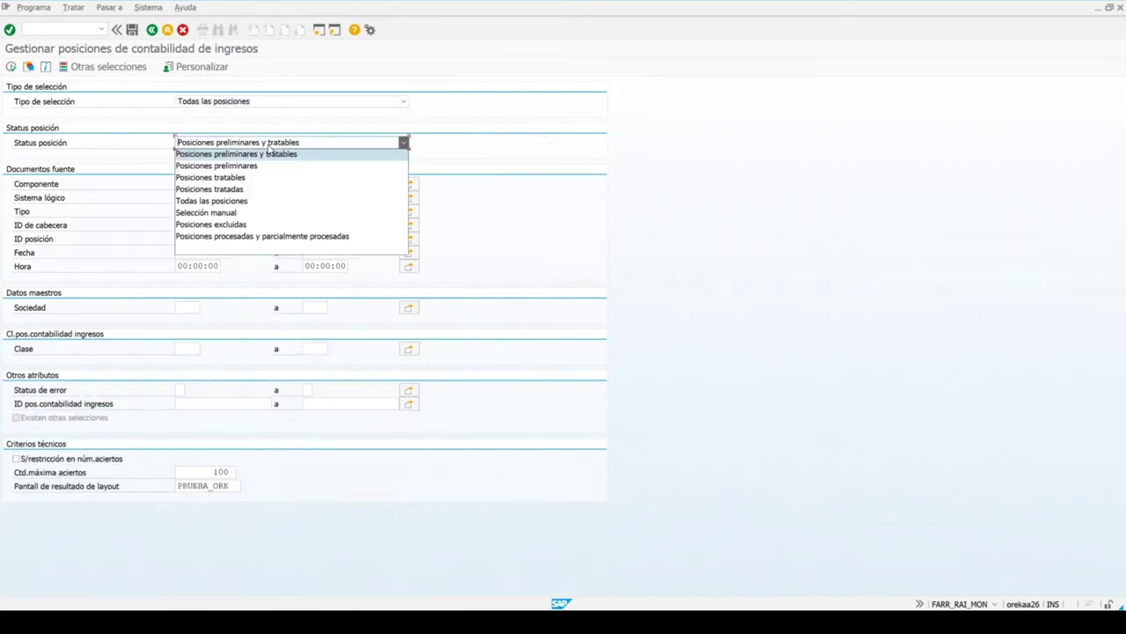
left_click(231, 201)
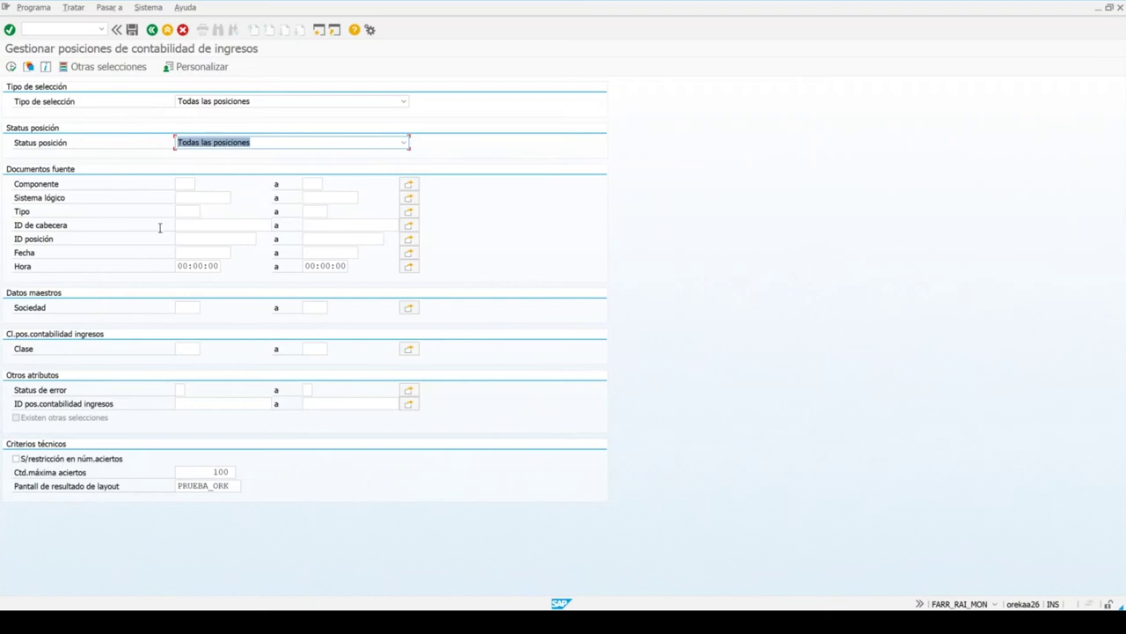
Restrict the source documents by date and run the selection of revenue accounting items
left_click(203, 252)
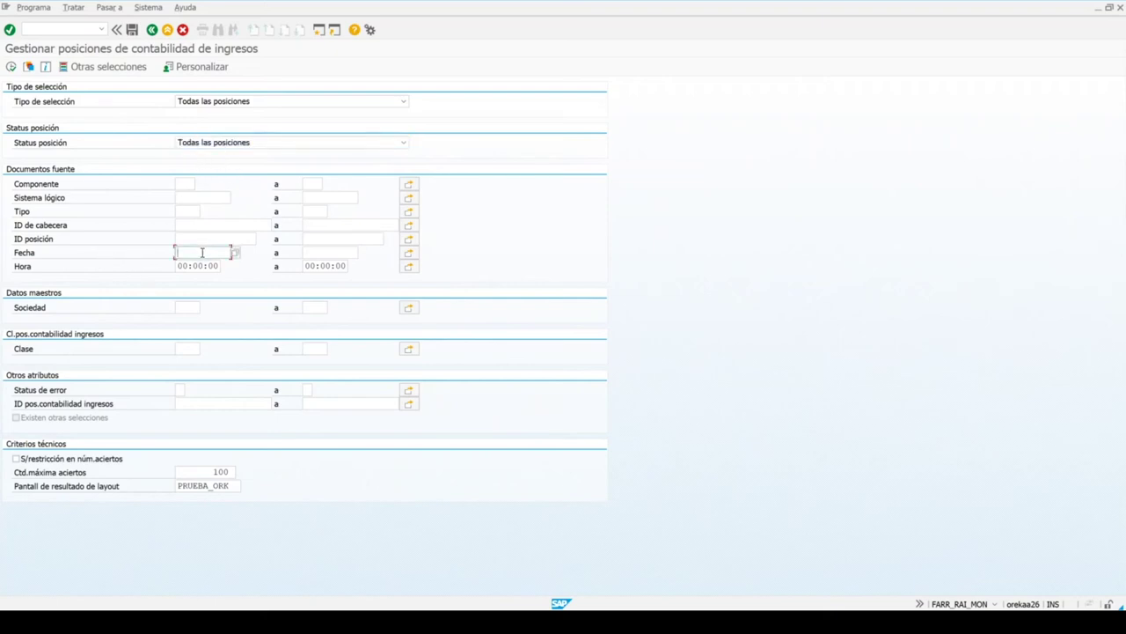
left_click(186, 272)
left_click(183, 253)
type("5")
left_click(11, 67)
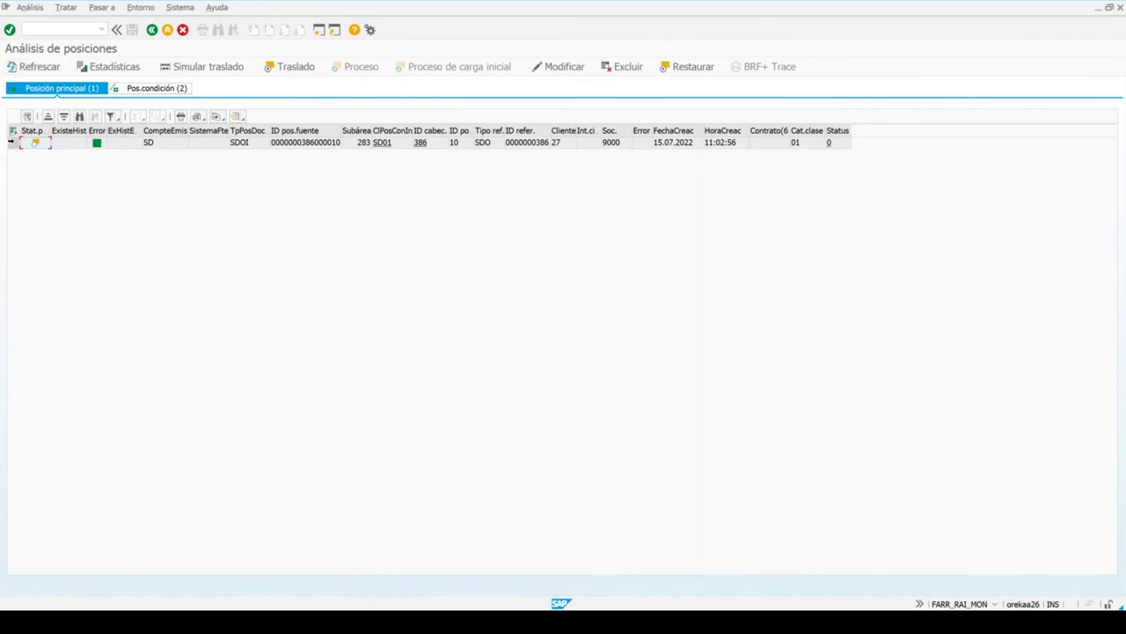
Open the definition of revenue accounting item class SD01 from the sales order's listed item
left_click(12, 142)
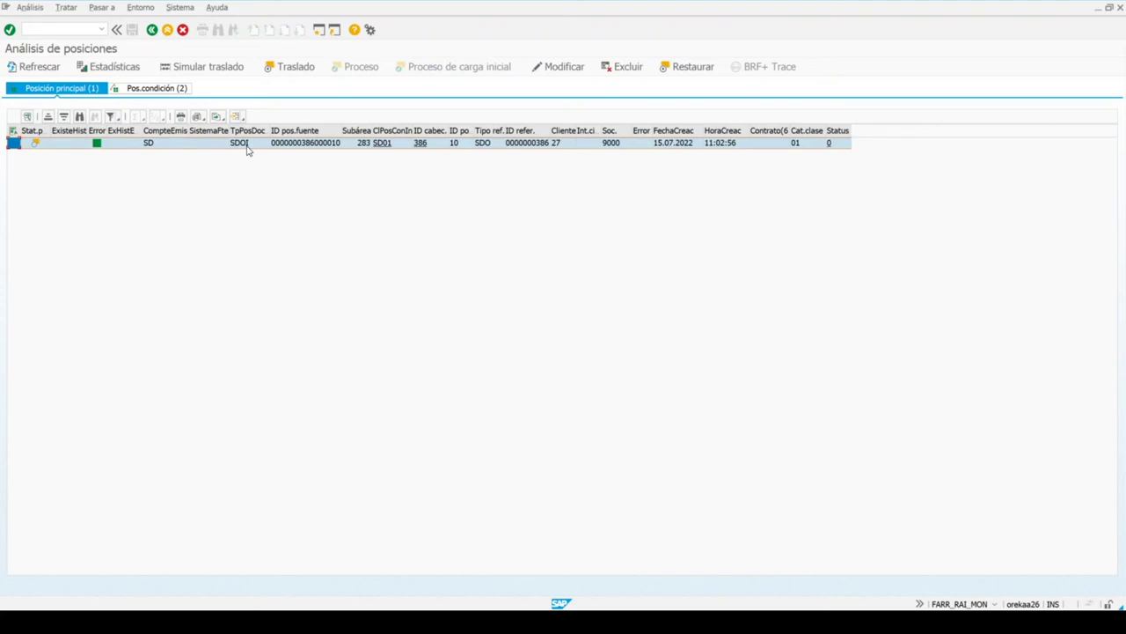
left_click(388, 144)
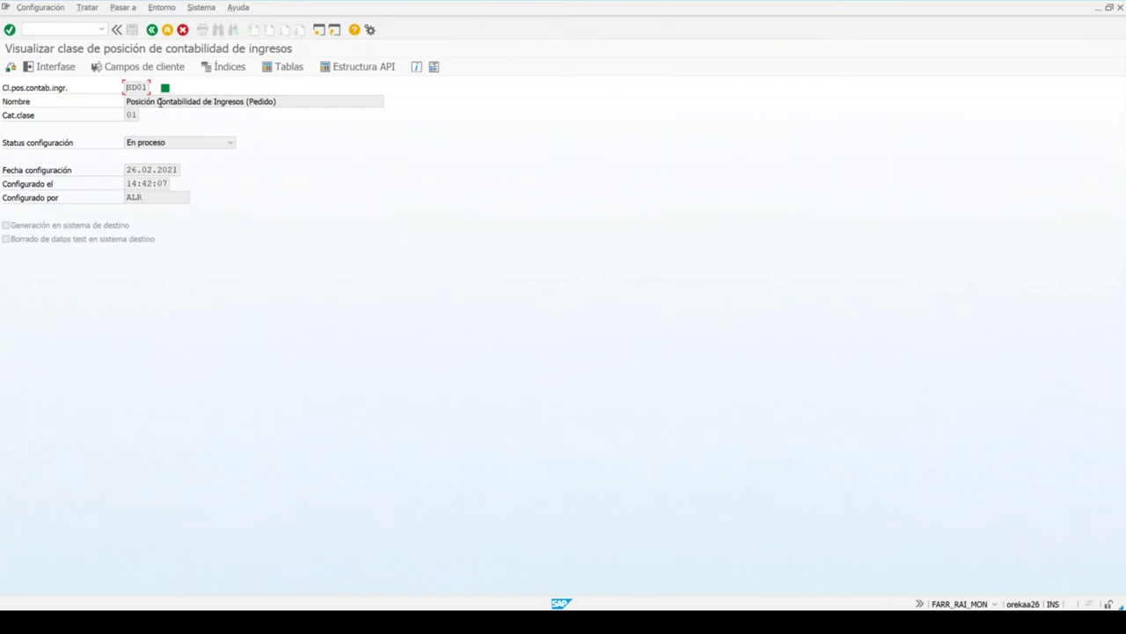
Leave the SD01 class definition and transfer the sales order's revenue accounting item so it can be processed
left_click(249, 103)
double_click(249, 103)
left_click(152, 30)
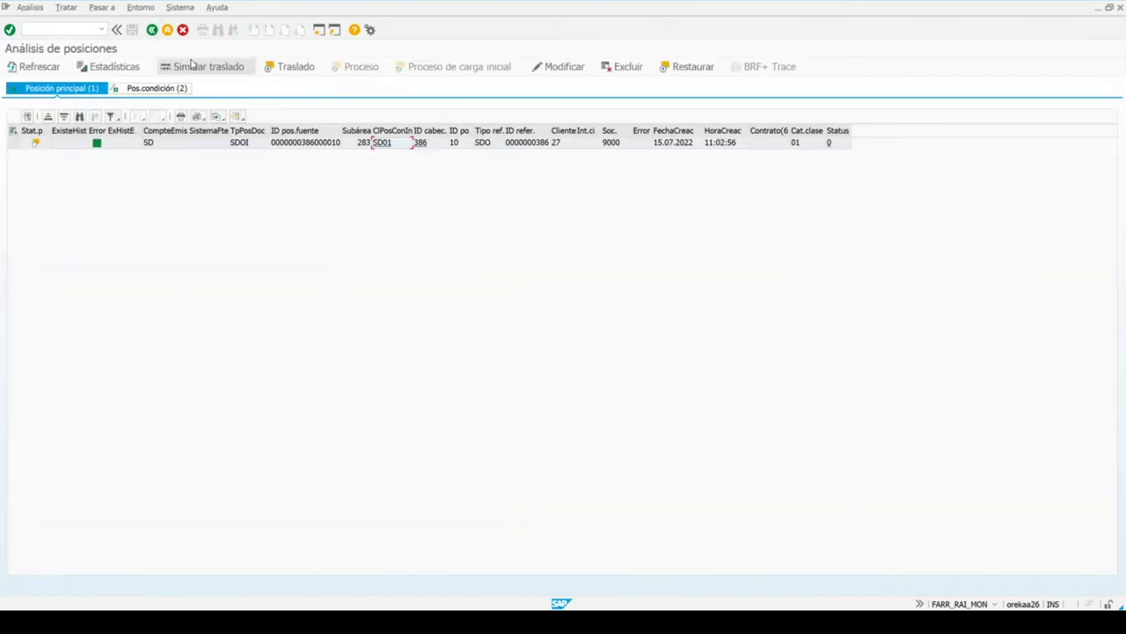
left_click(14, 143)
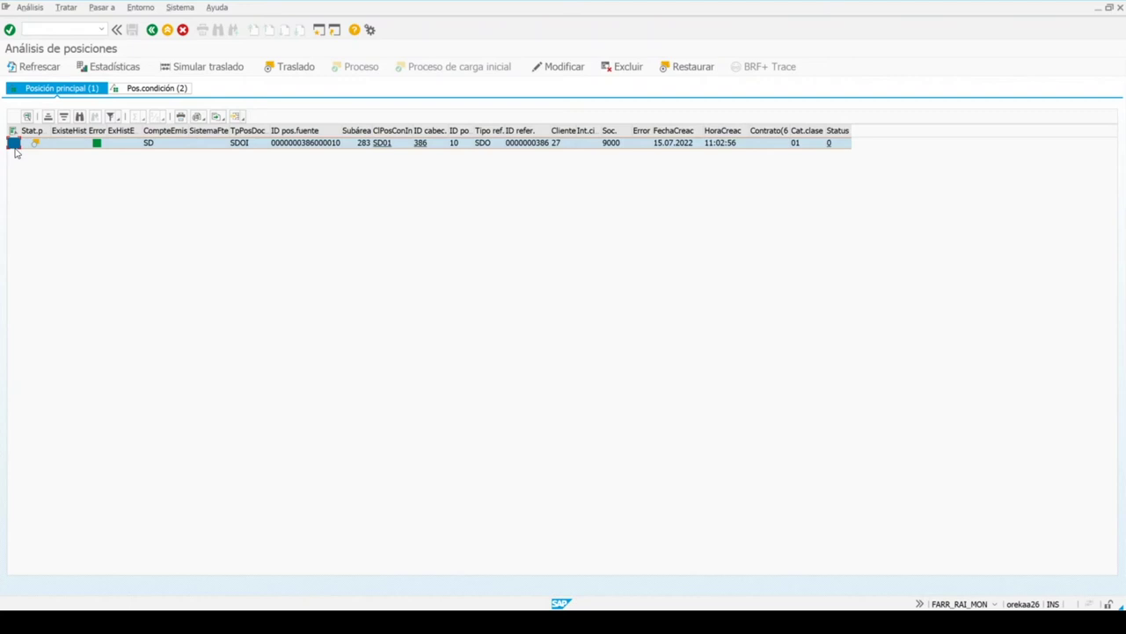
left_click(293, 68)
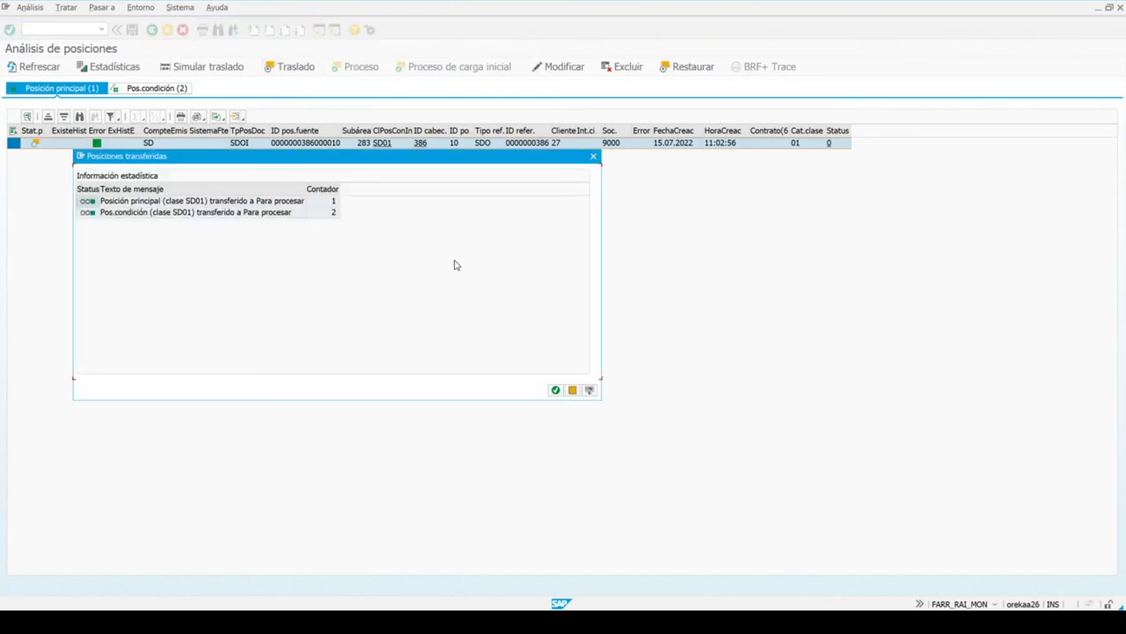
left_click(558, 391)
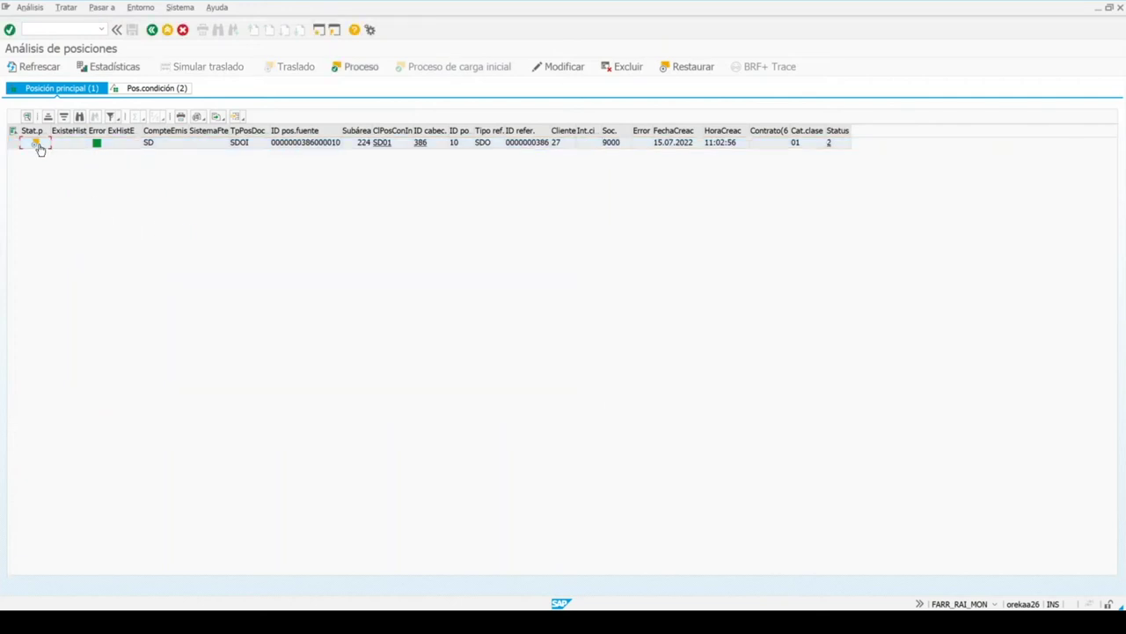
Consult the field help of the Status column for the meaning of the revenue accounting item status codes
left_click(14, 142)
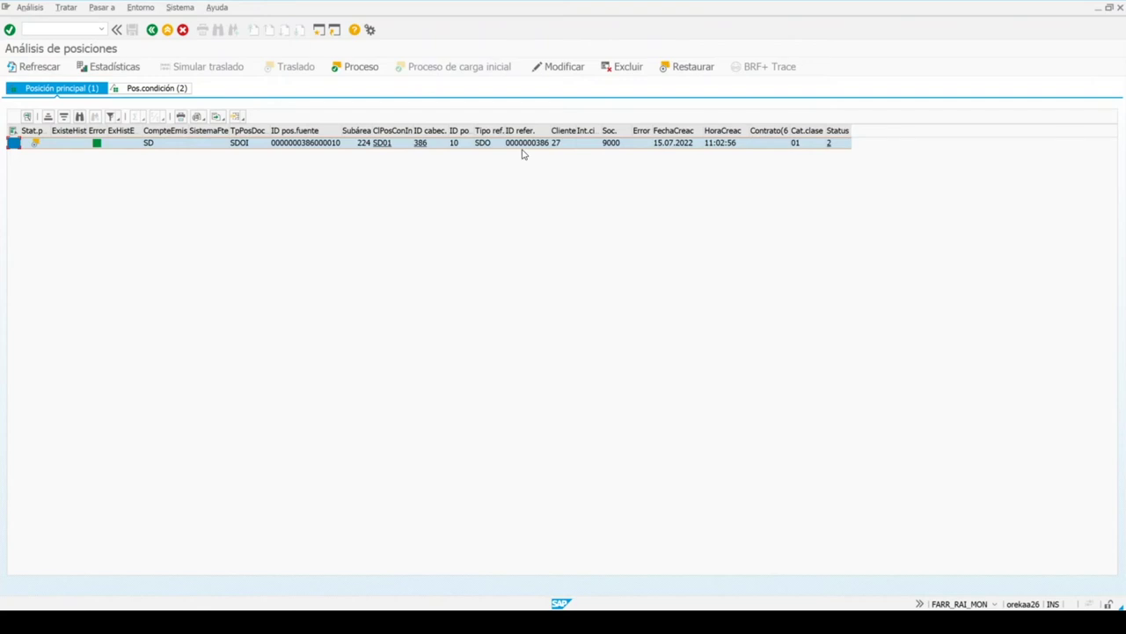
left_click(839, 135)
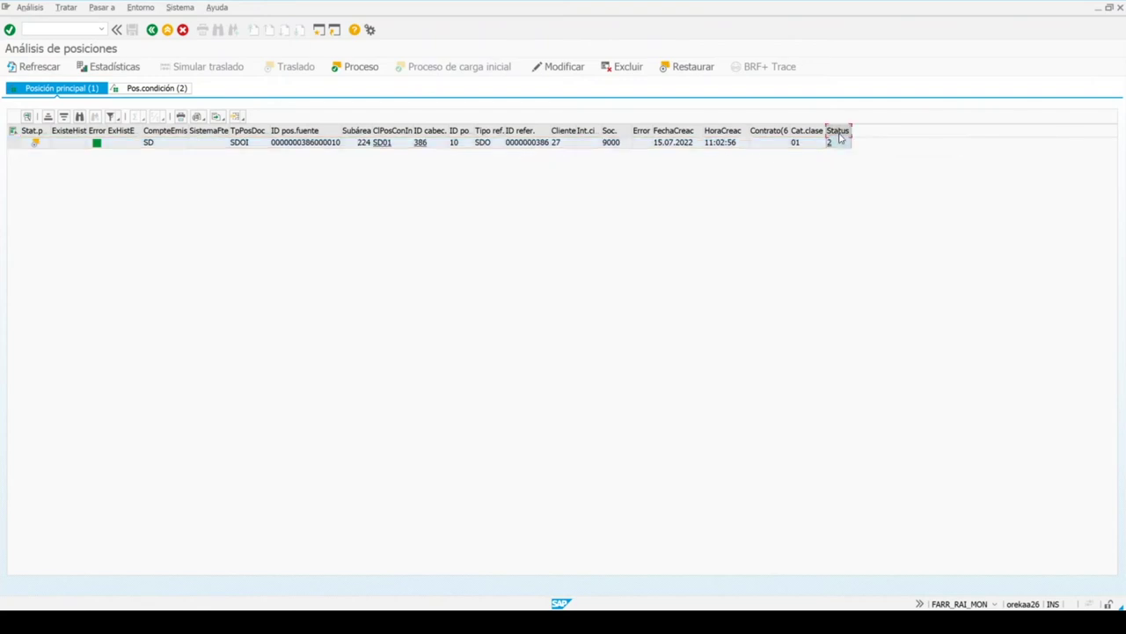
key("F1")
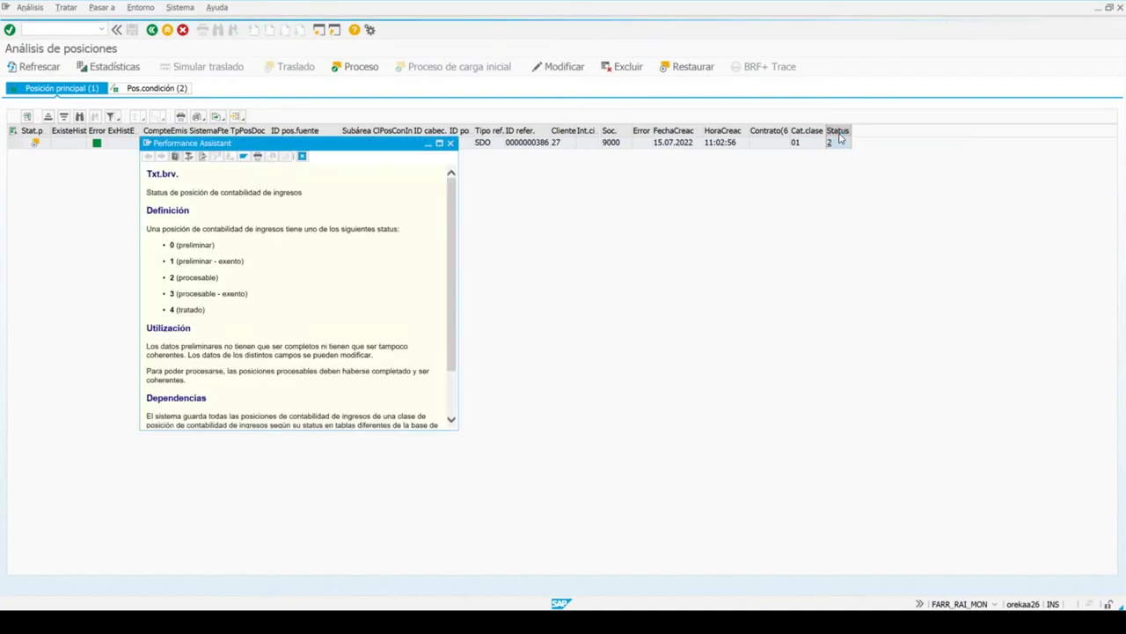
left_click_drag(175, 245, 217, 278)
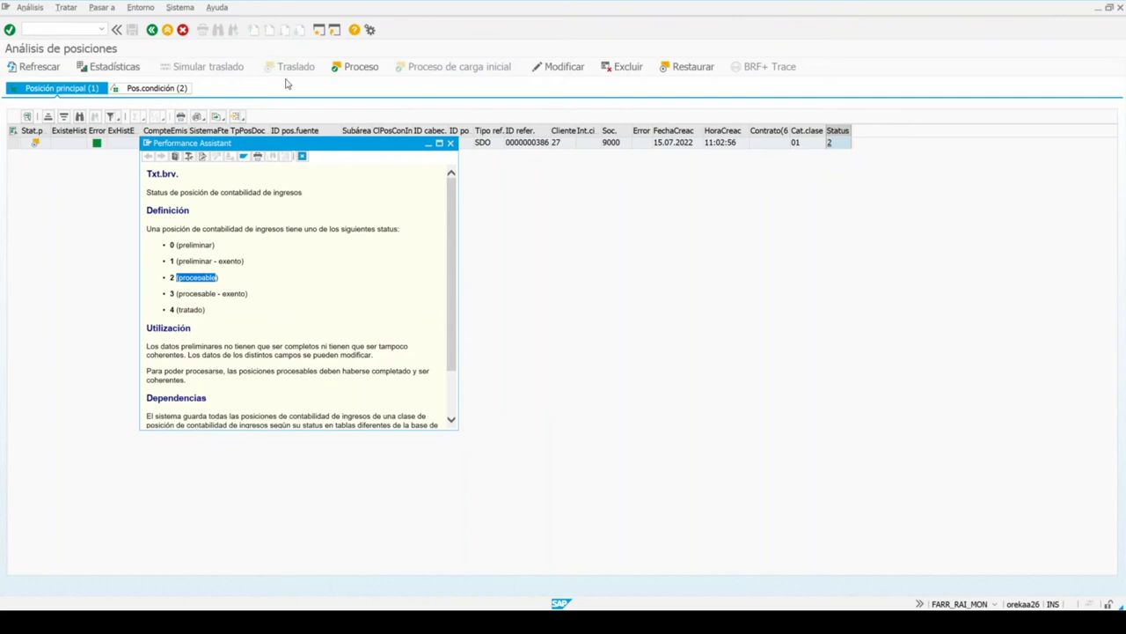
left_click(451, 143)
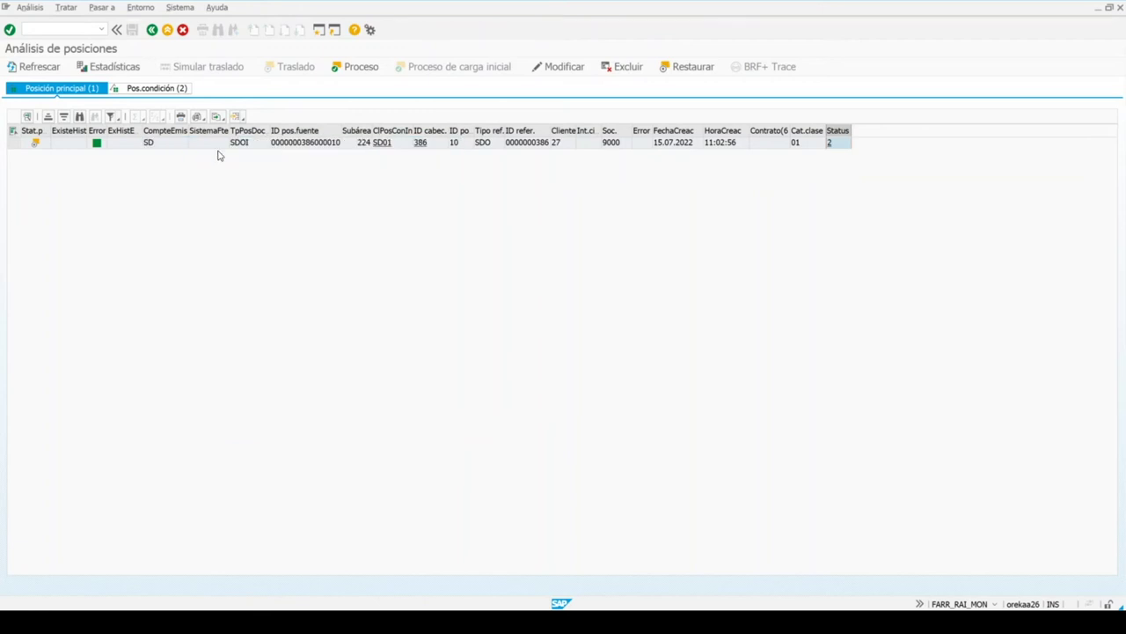
Process the transferred revenue accounting item, then return to the main menu
left_click(13, 143)
left_click(360, 69)
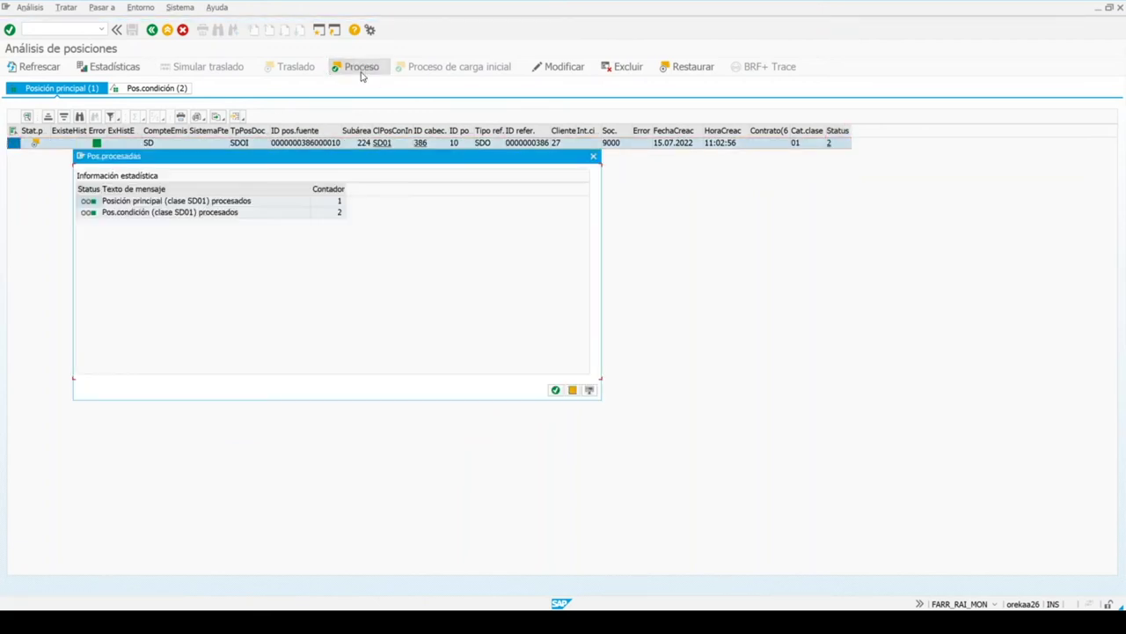
left_click(556, 390)
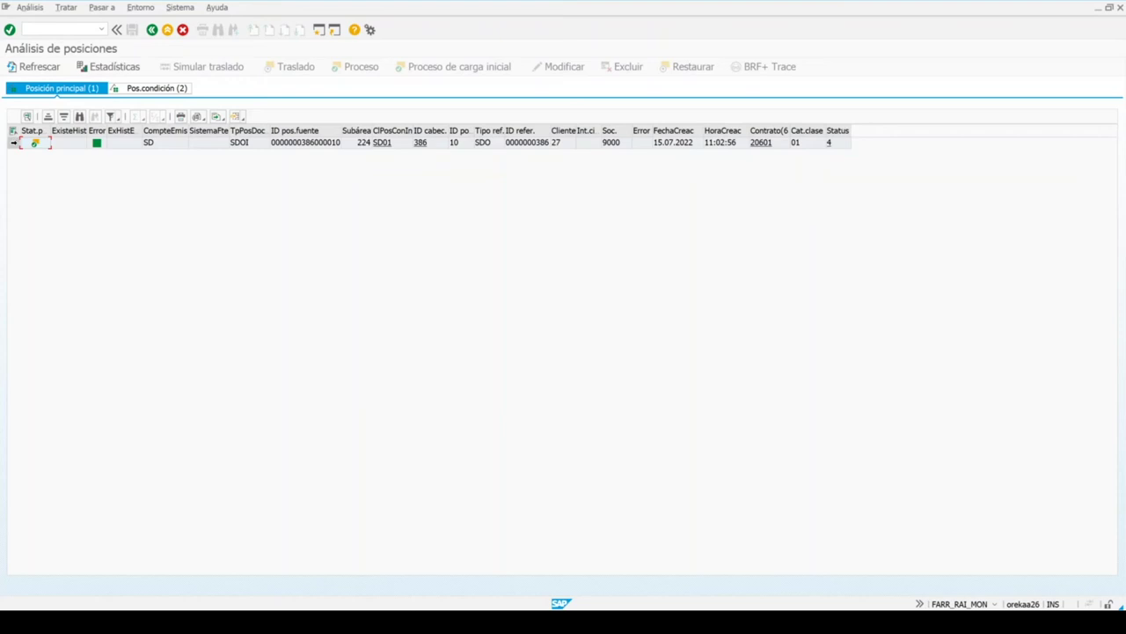
left_click(13, 142)
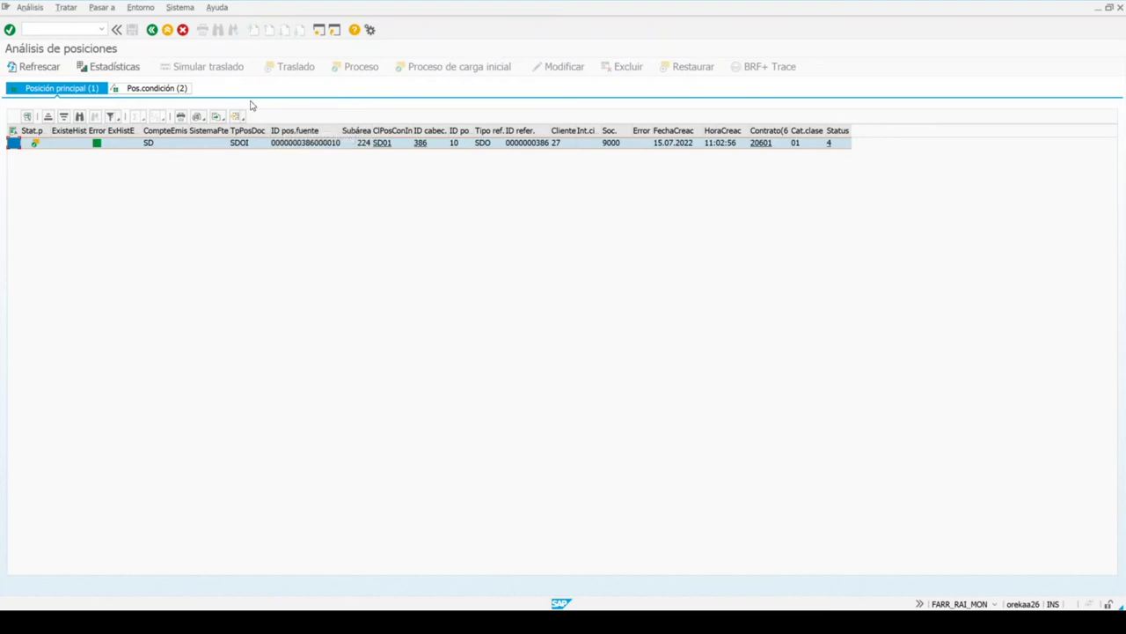
left_click(151, 30)
left_click(152, 30)
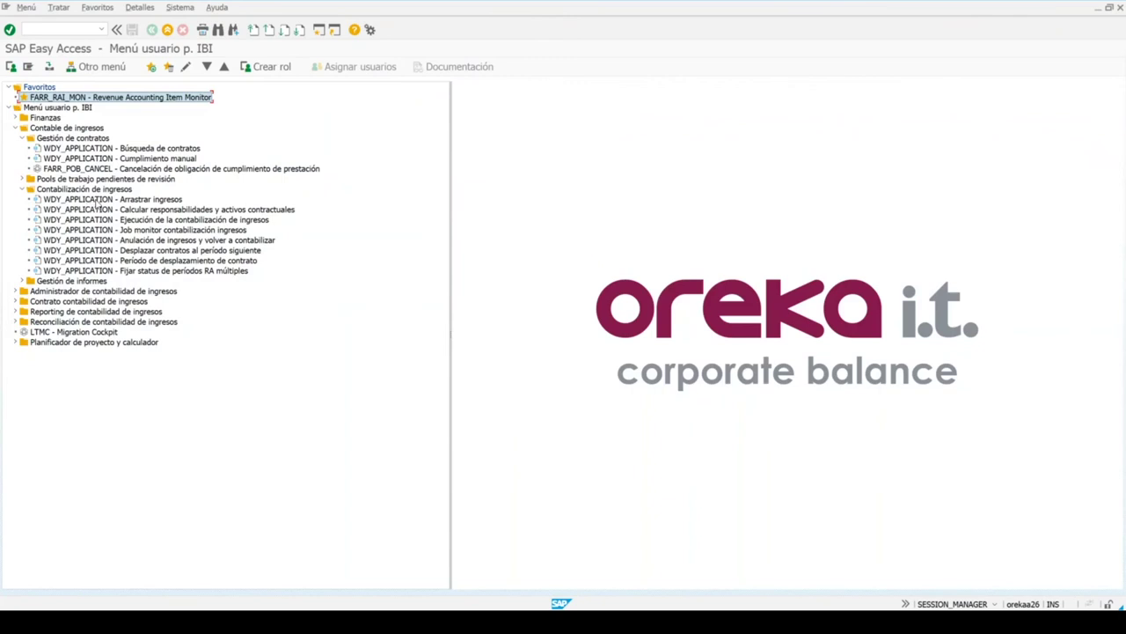
Open the revenue contract search and look up the generated contract by company code 9000 and its contract number
double_click(102, 150)
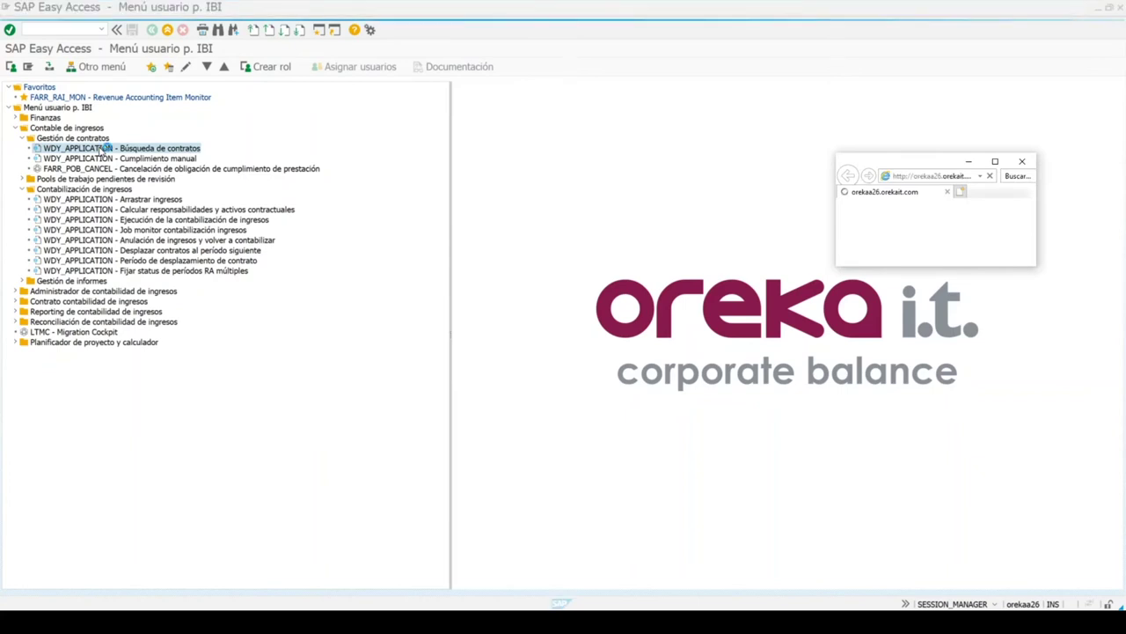
left_click(993, 163)
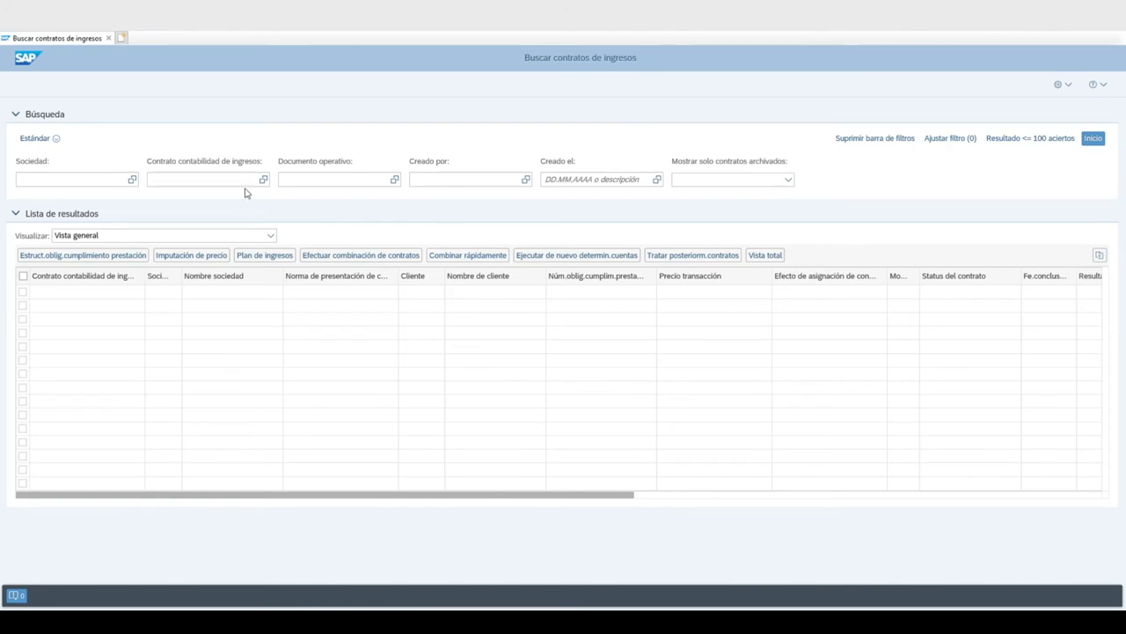
left_click(85, 180)
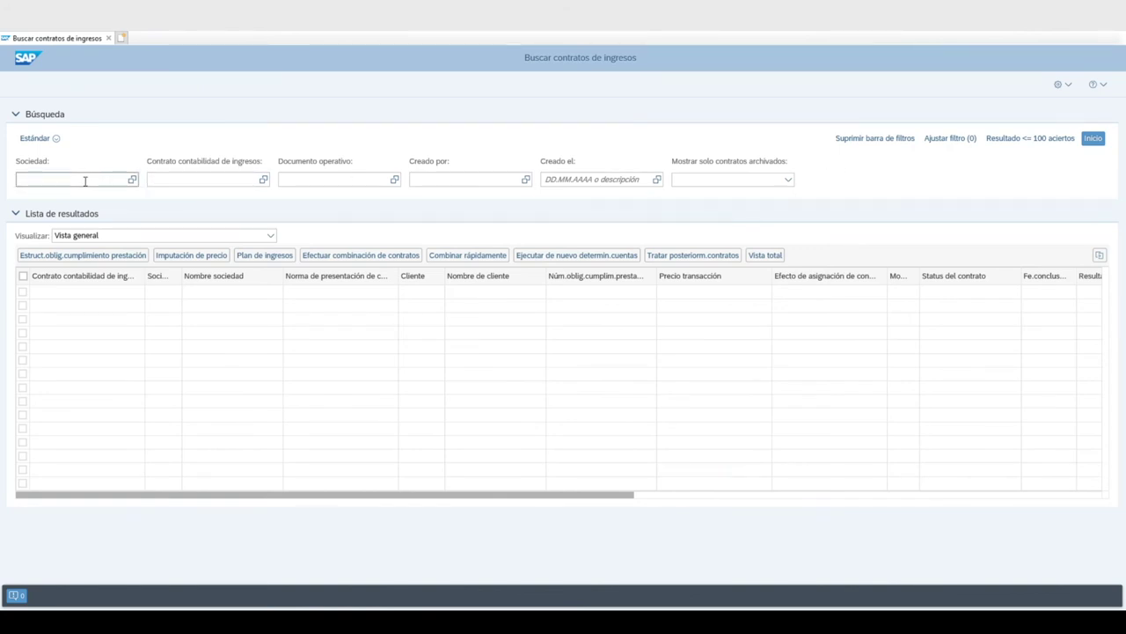
type("9000")
left_click(208, 180)
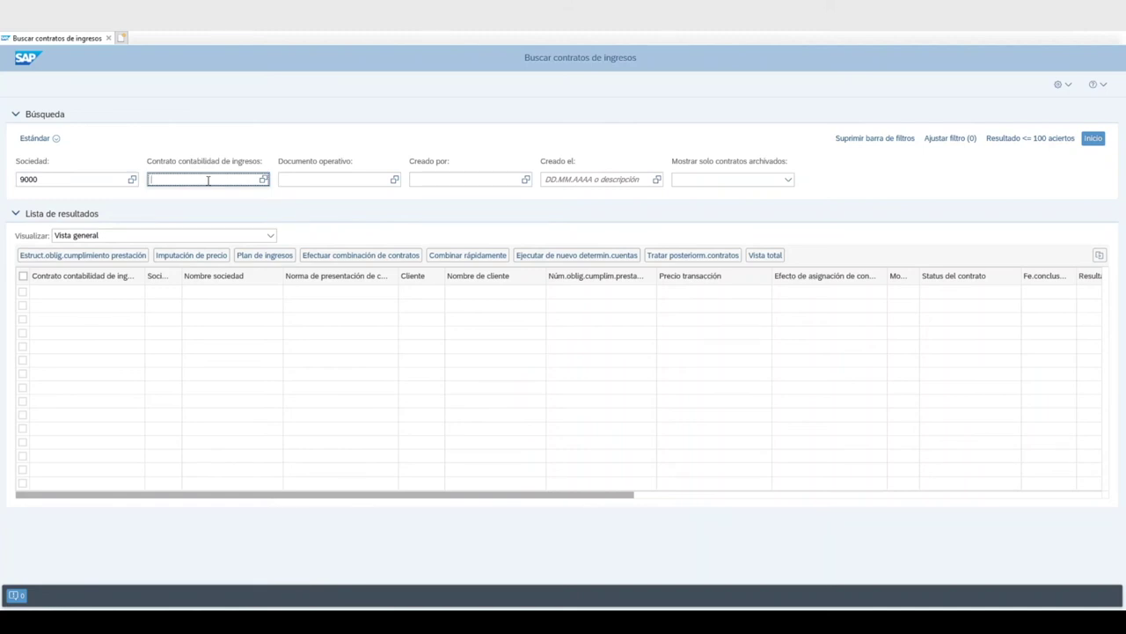
type("20601")
key("Return")
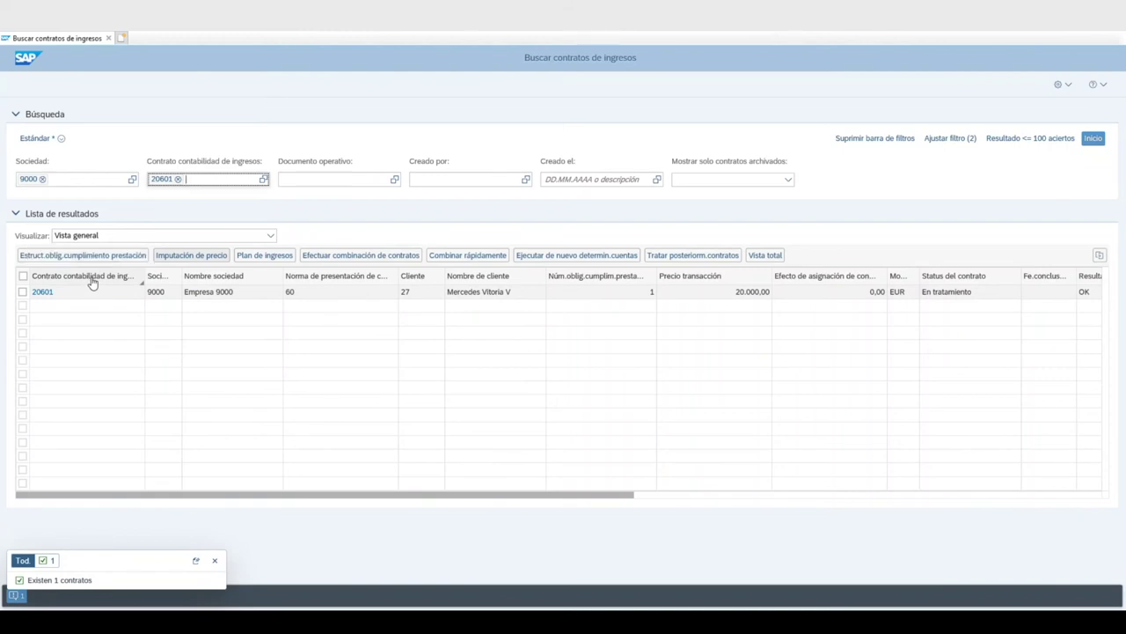
Open the found contract's performance obligation structure and display the details of the PRUEBA obligation
double_click(40, 295)
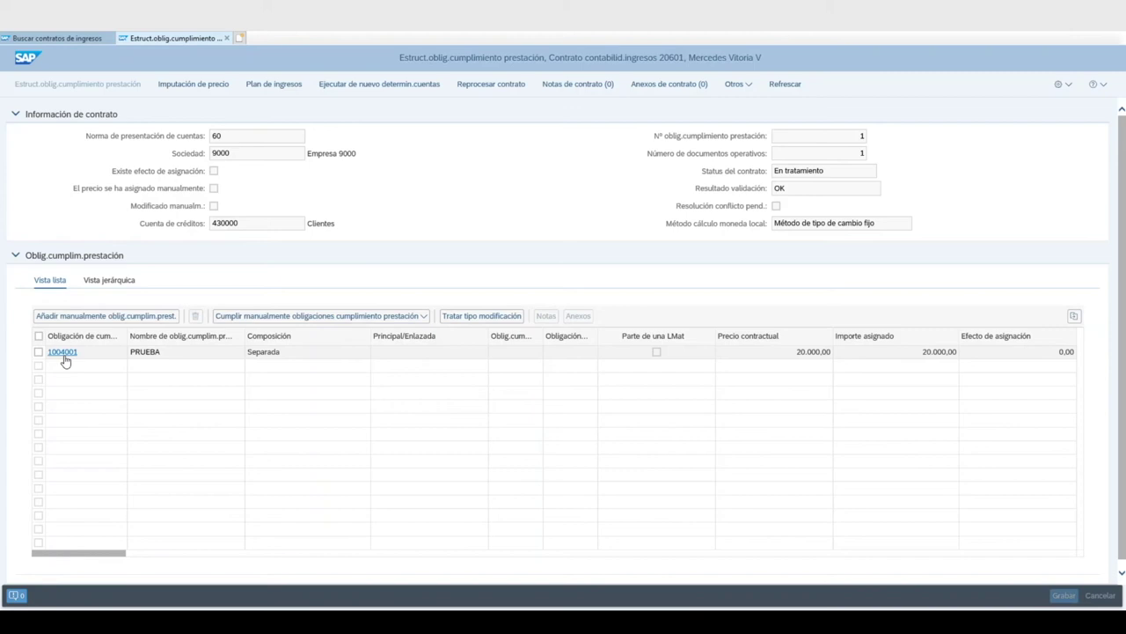
left_click(282, 356)
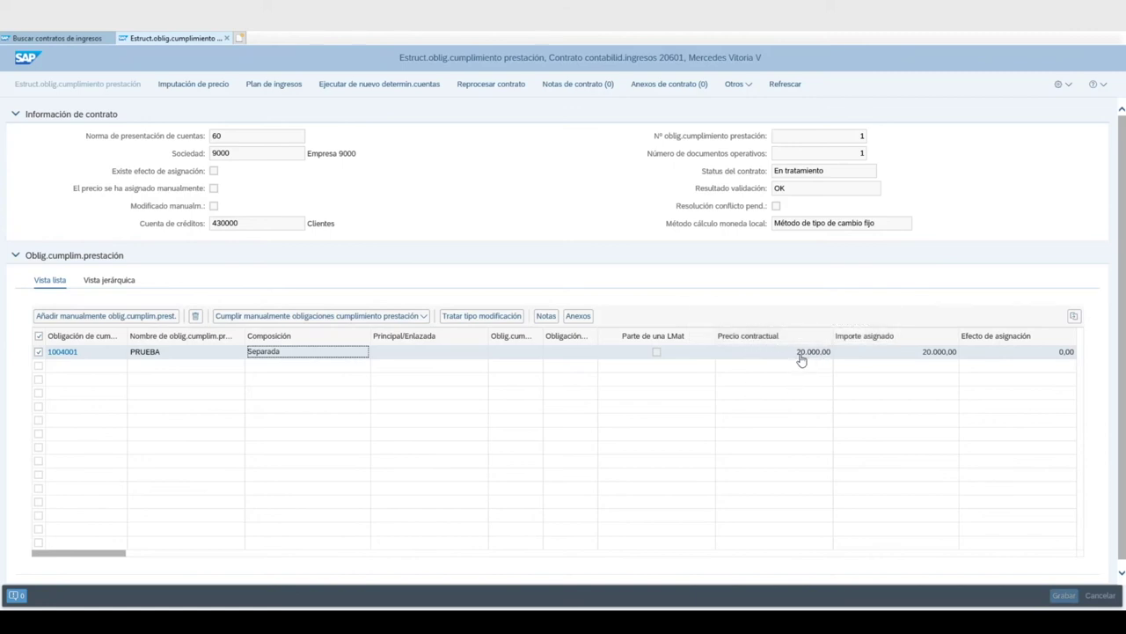
mouse_move(802, 359)
left_click(60, 356)
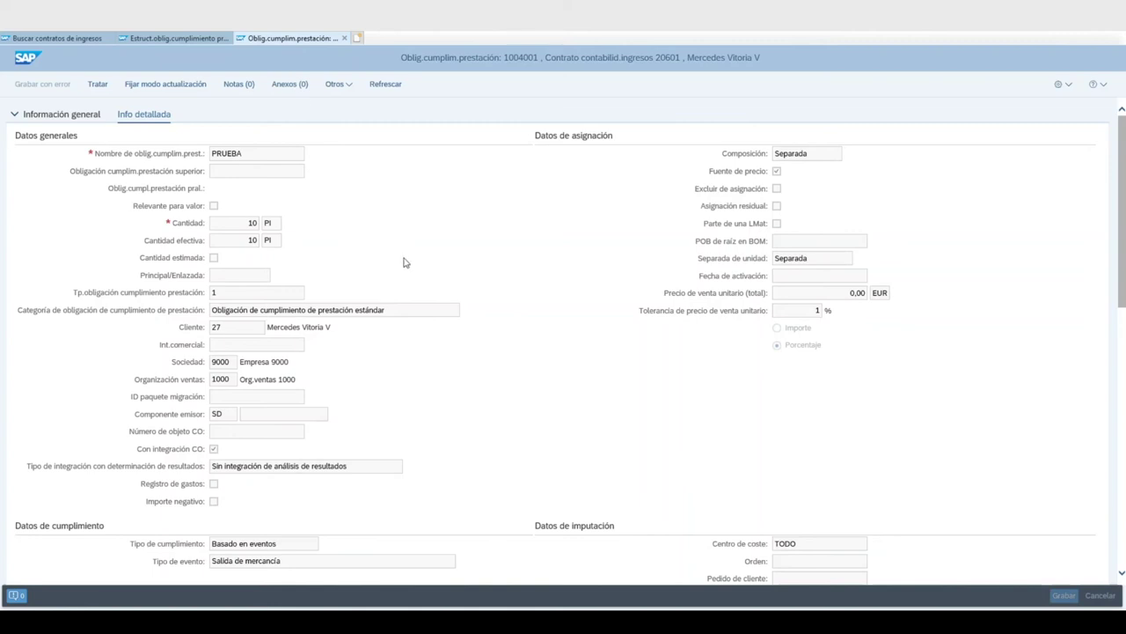
Examine the obligation's composition, sender component, company, status and fulfillment type, then close all the contract browser tabs
double_click(811, 155)
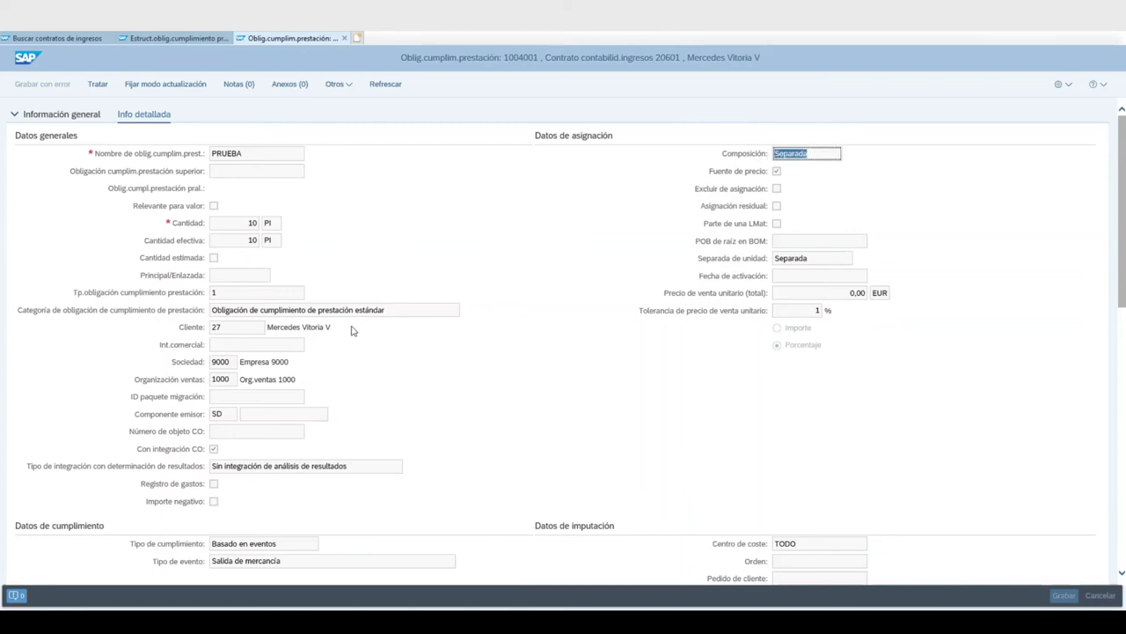
scroll(374, 345, "down", 2)
double_click(223, 342)
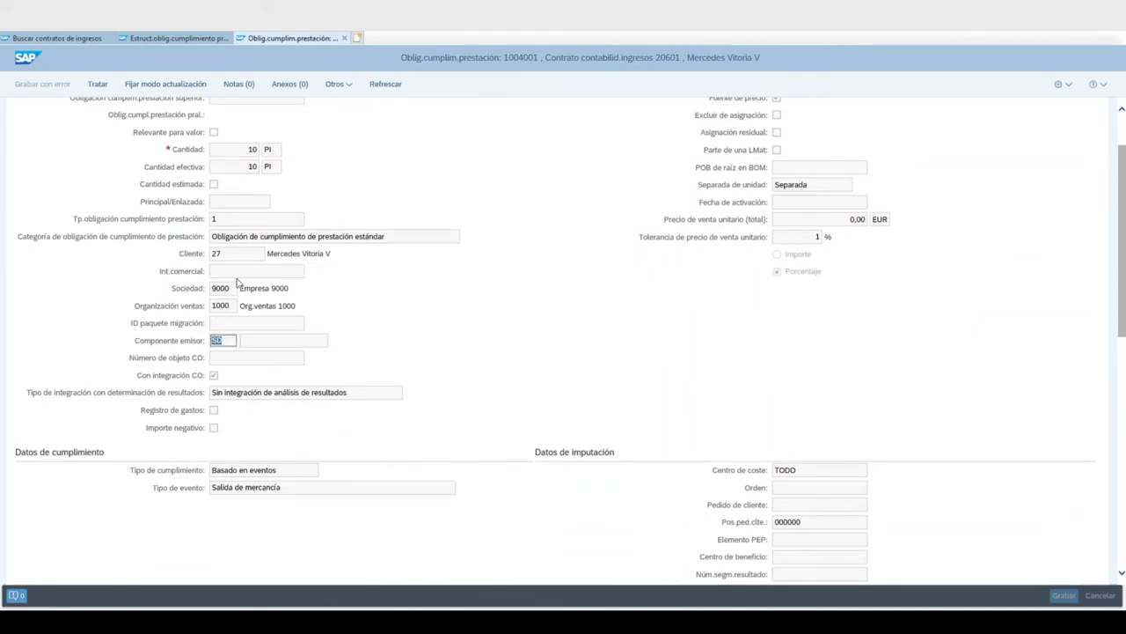
double_click(217, 289)
scroll(238, 283, "down", 5)
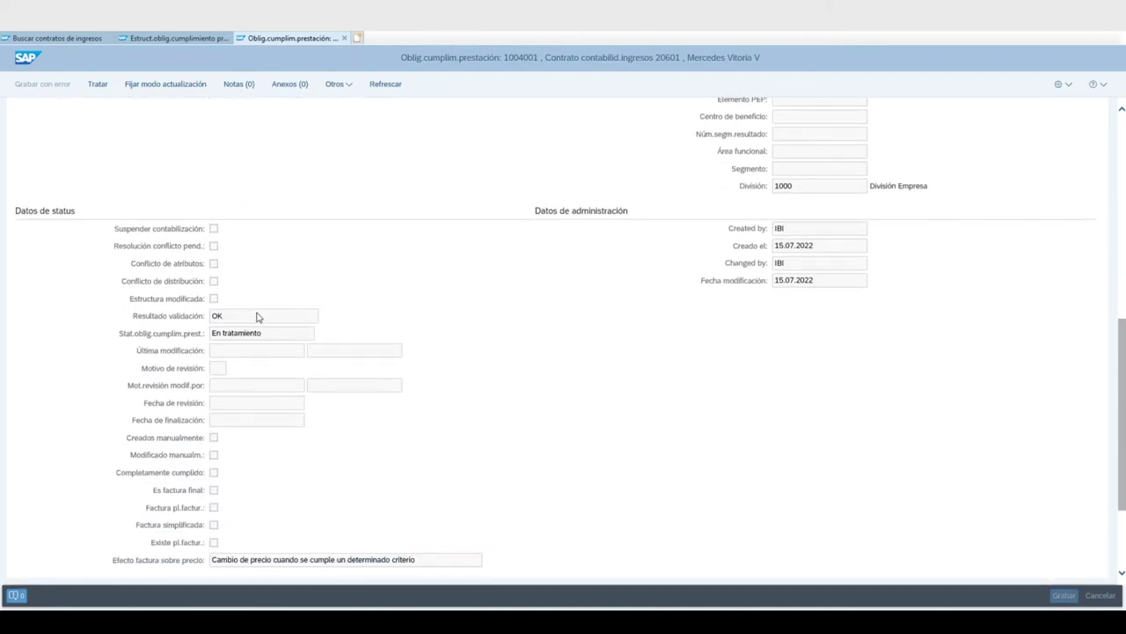
scroll(258, 317, "down", 2)
scroll(258, 317, "up", 7)
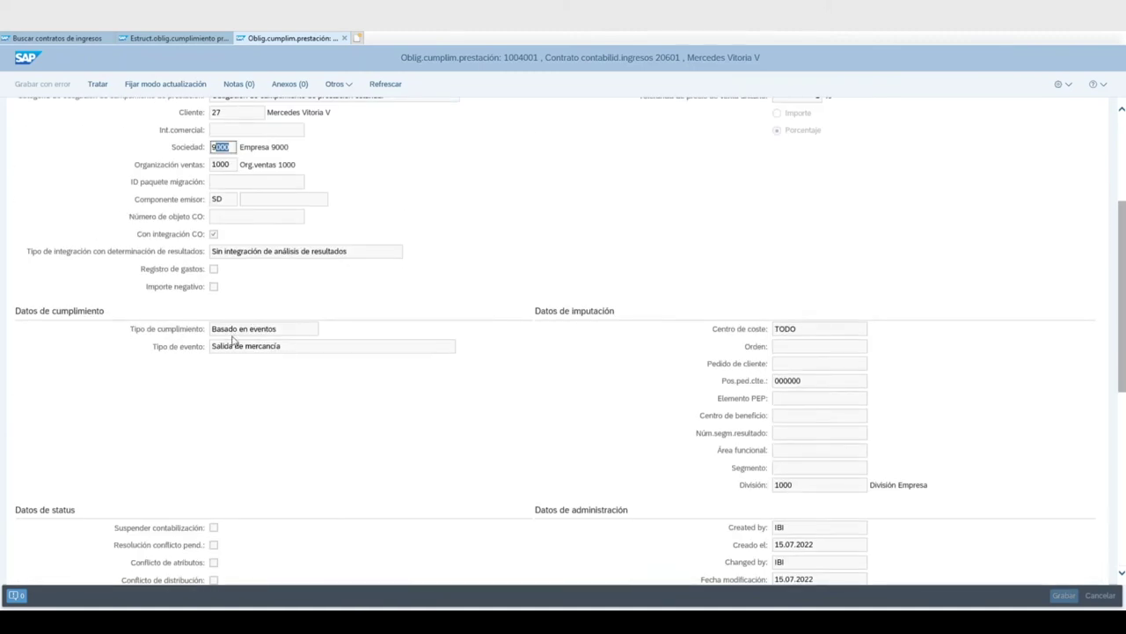
left_click(283, 334)
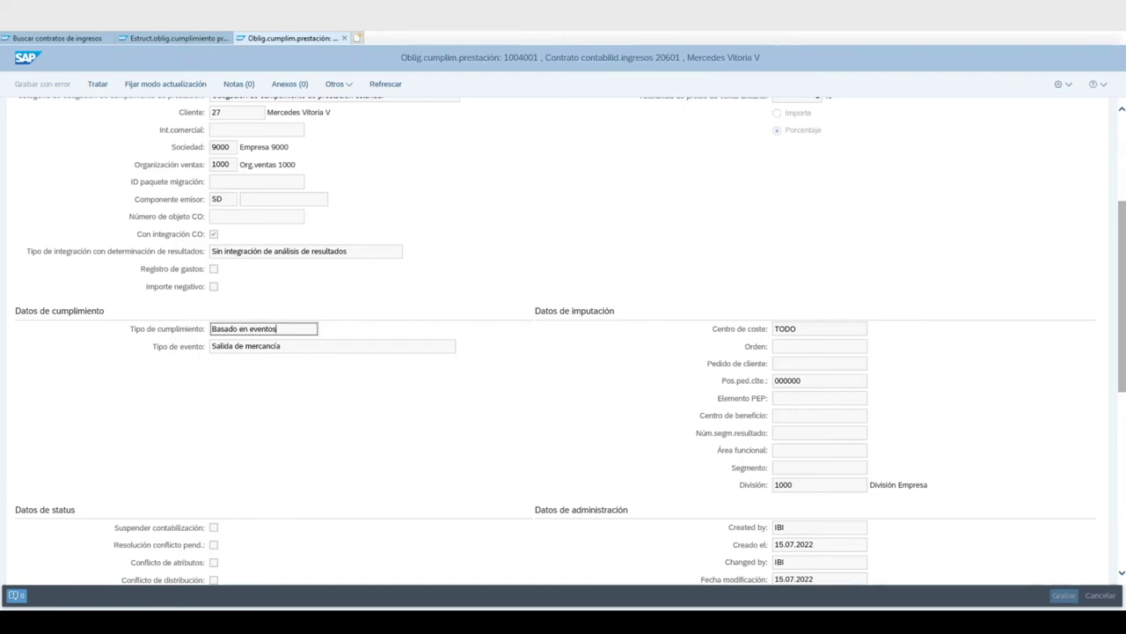
key("alt+F4")
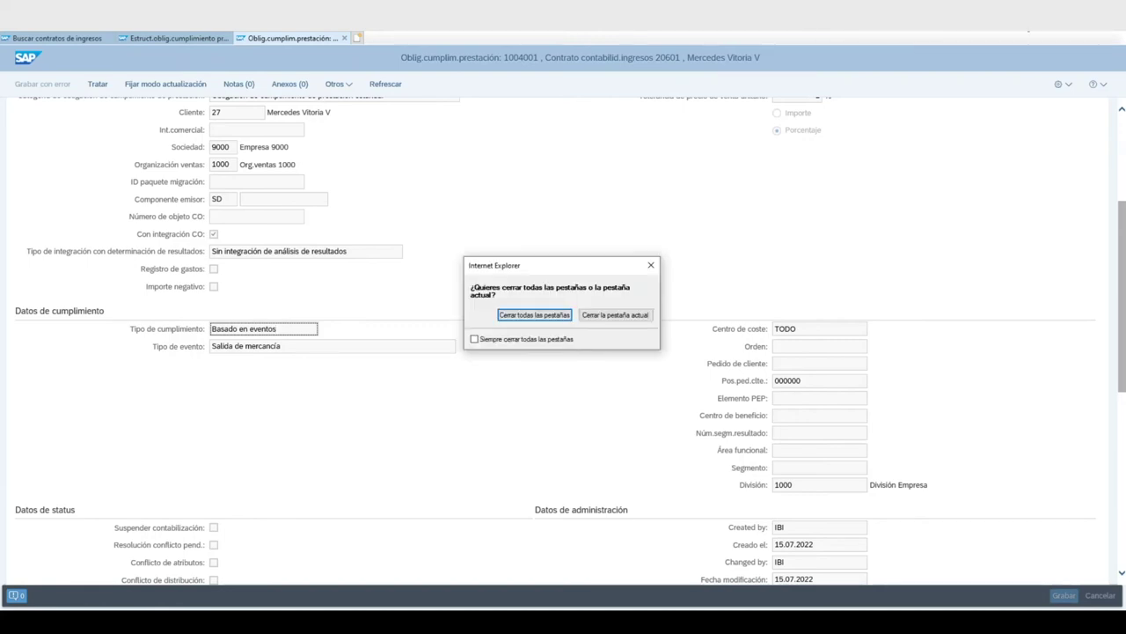
left_click(538, 319)
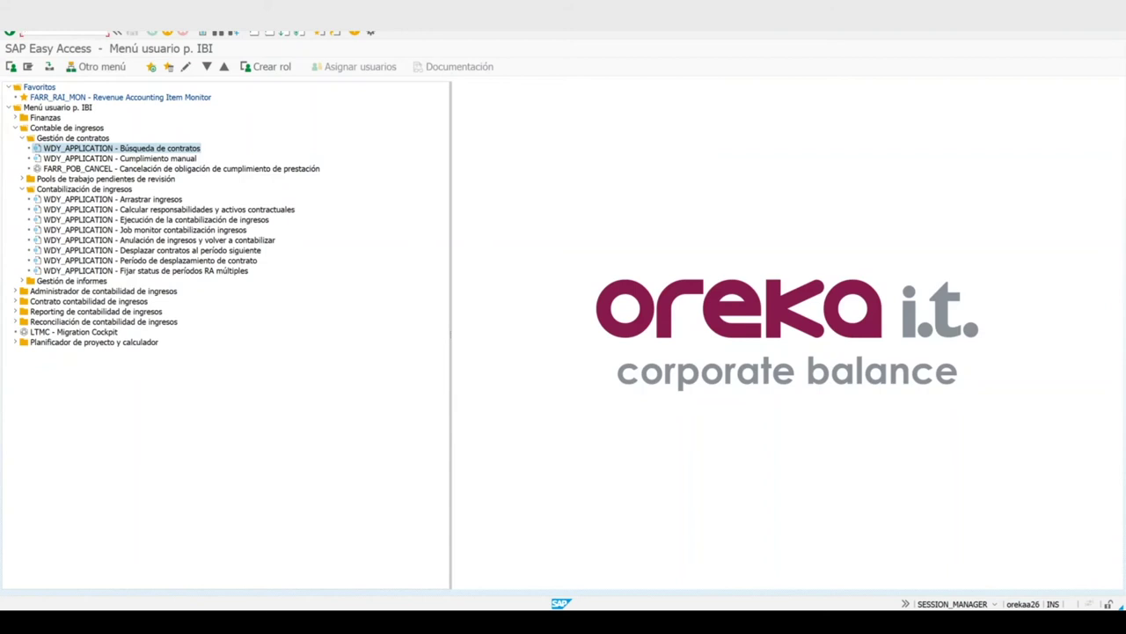
Start an outbound delivery in VL01N with reference to the sales order, using shipping point 1000
key("Return")
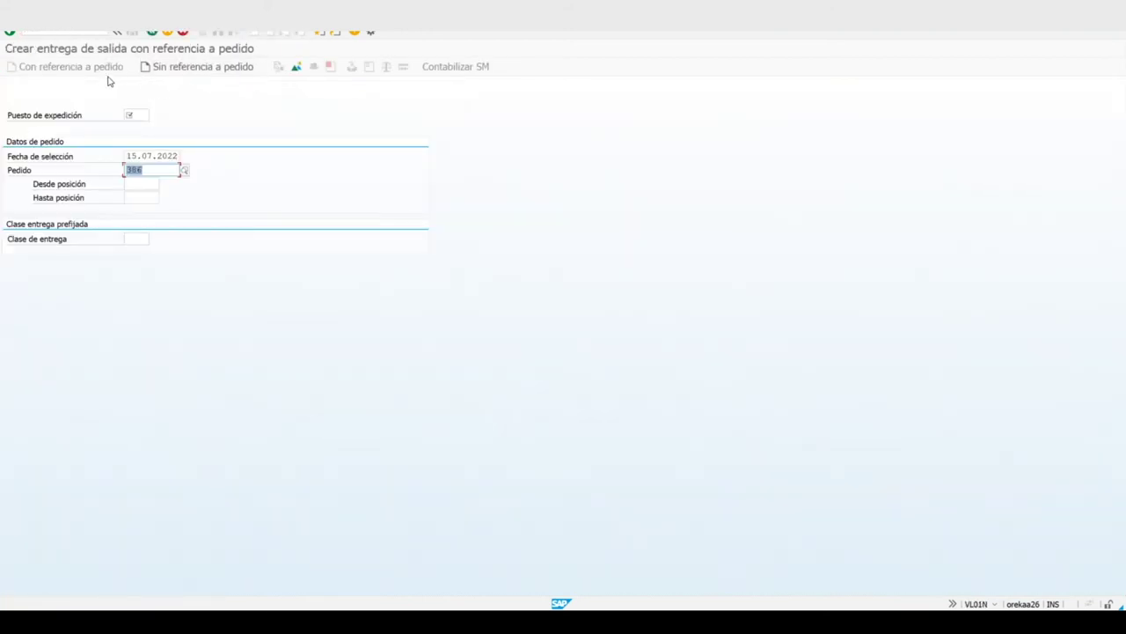
left_click(132, 116)
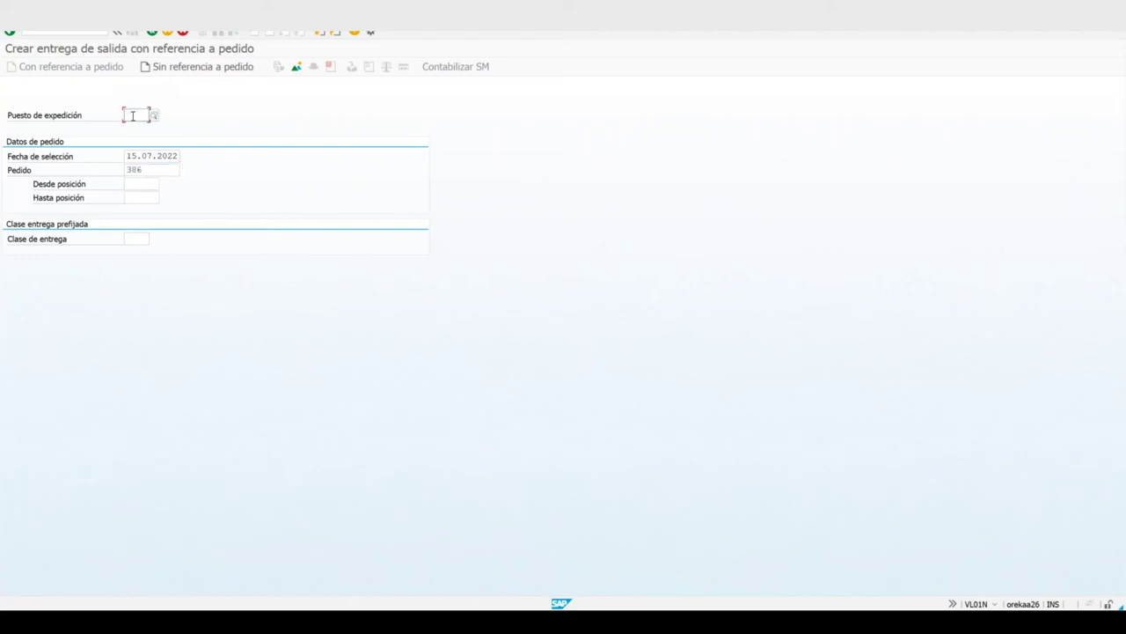
type("1000")
left_click(152, 169)
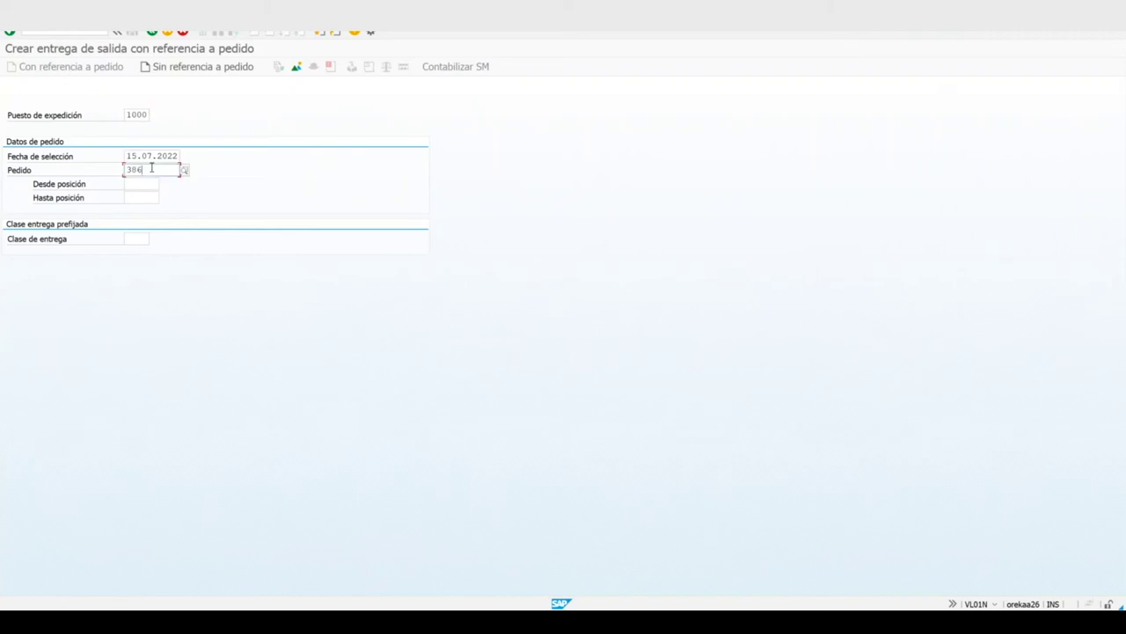
key("Return")
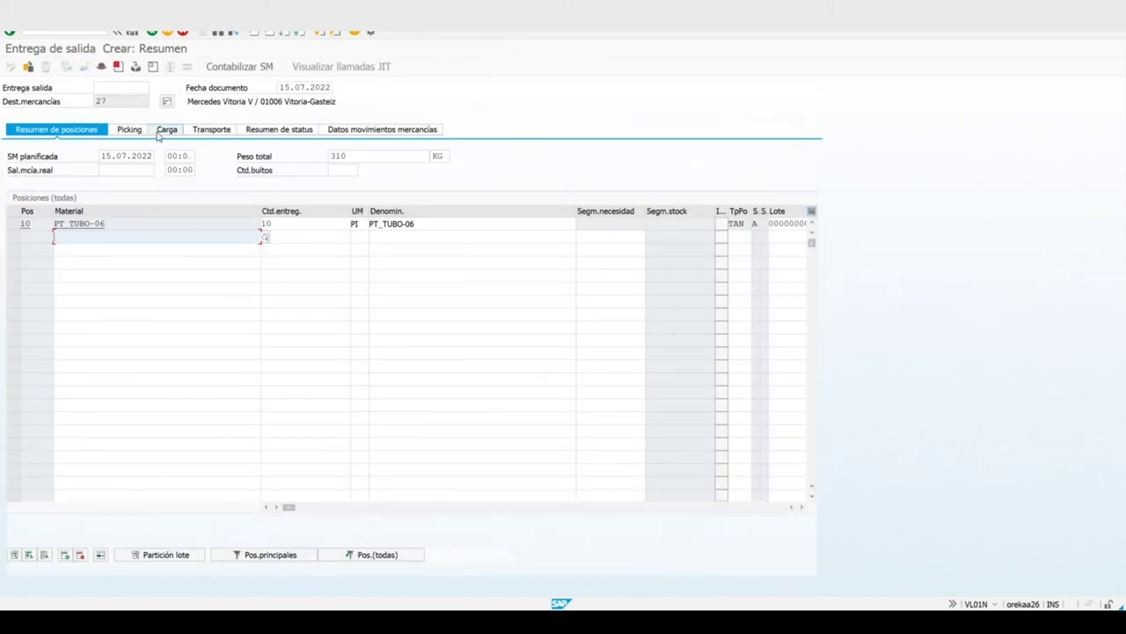
Set the picking quantity of the delivery's PT_TUBO-06 item to 10 PI
left_click(134, 130)
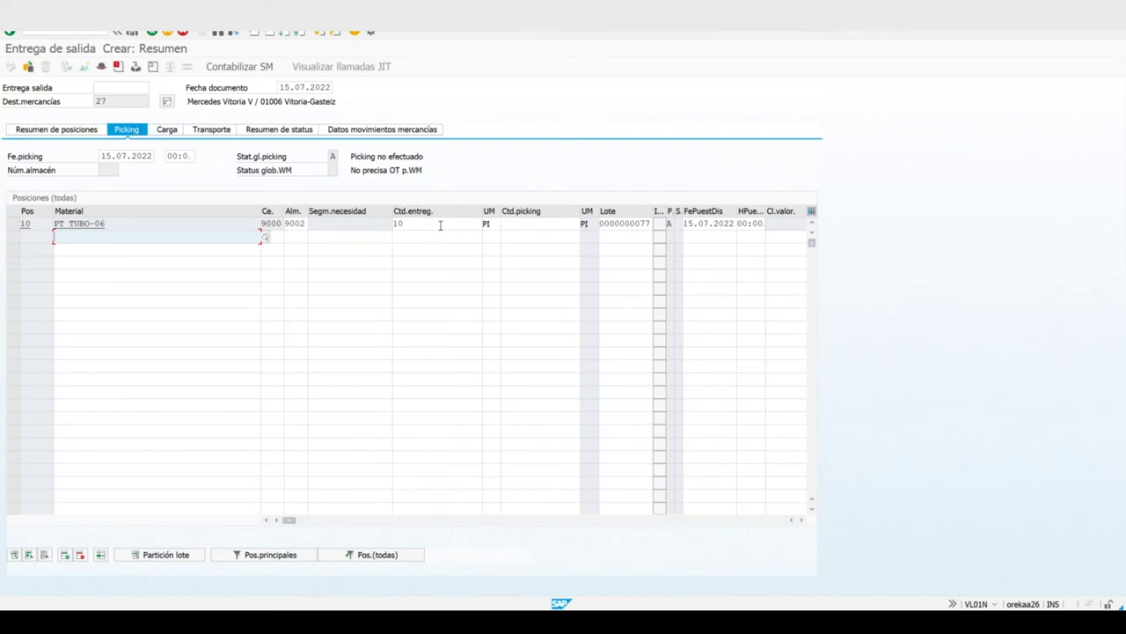
left_click(519, 224)
type("10")
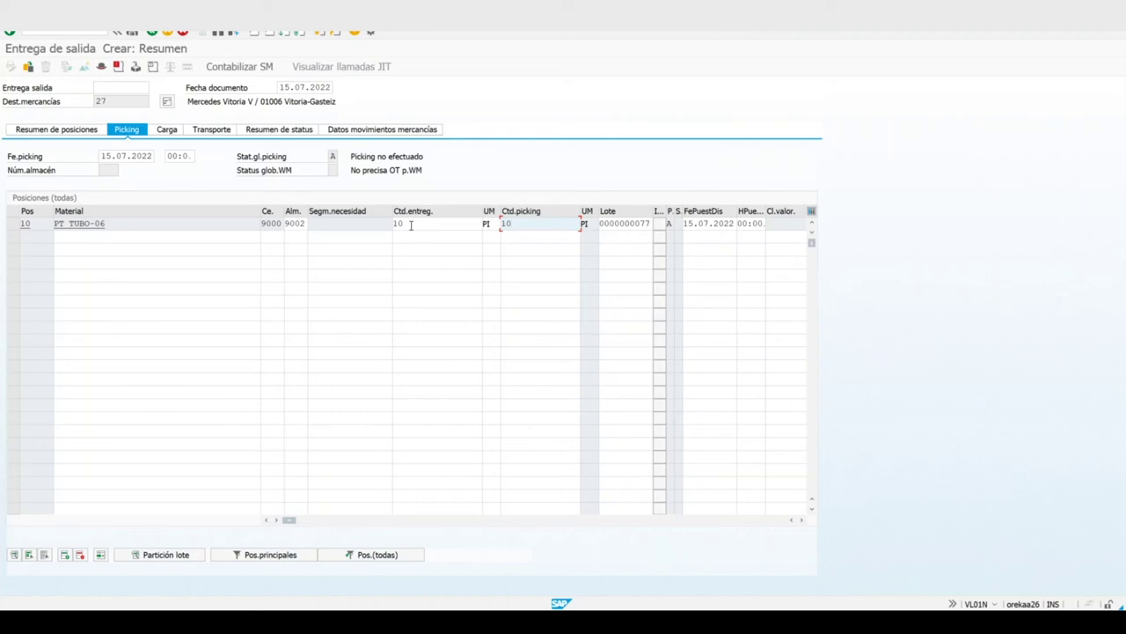
key("Return")
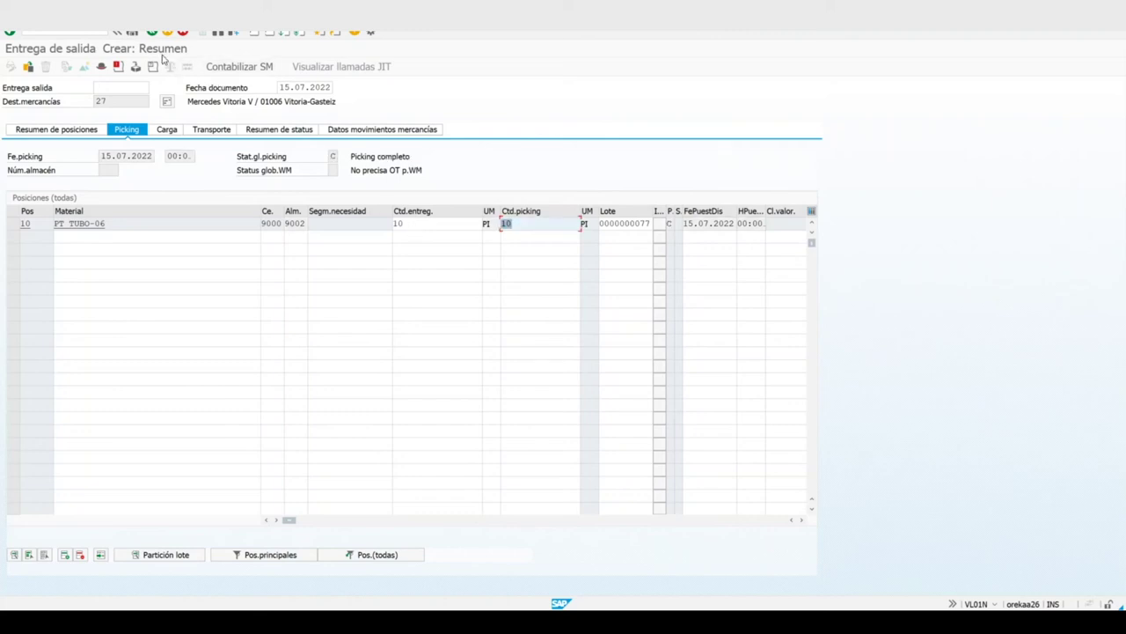
Save the outbound delivery and leave the delivery creation transaction
left_click(138, 39)
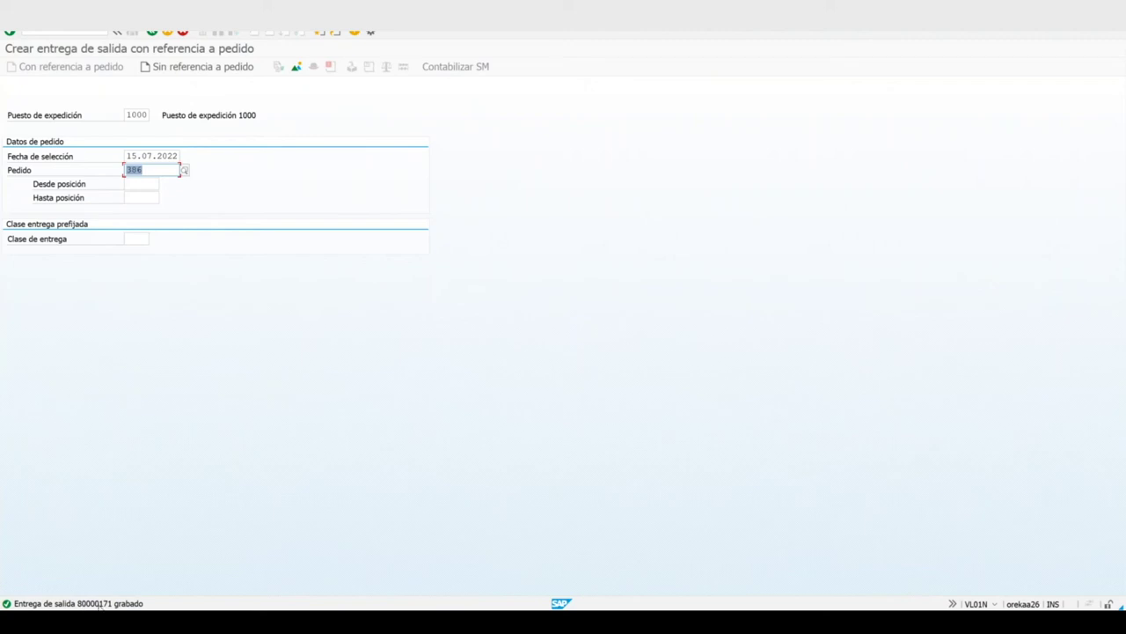
left_click(167, 33)
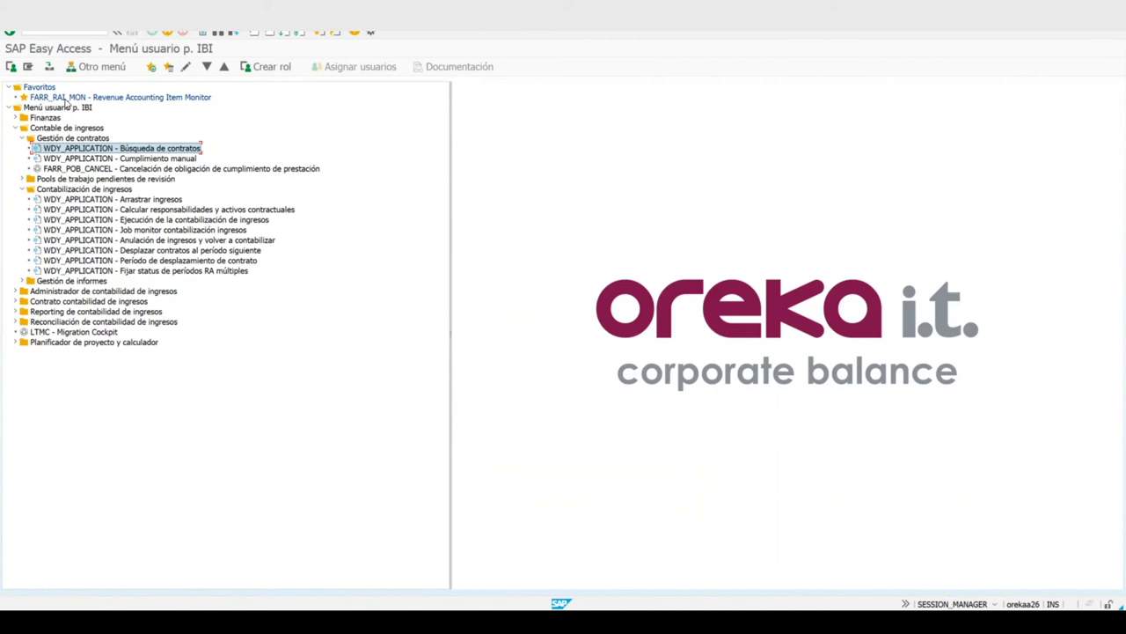
List revenue accounting items in FARR_RAI_MON with selection type and item status Todas las posiciones, dated 15.07.2022
double_click(65, 97)
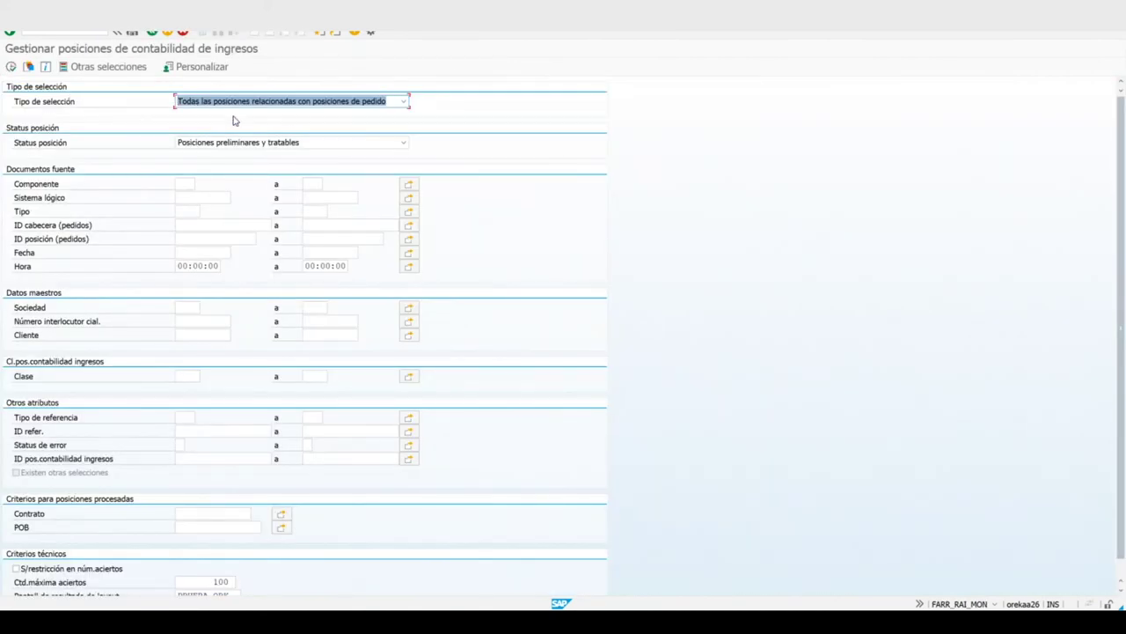
left_click(235, 105)
left_click(211, 160)
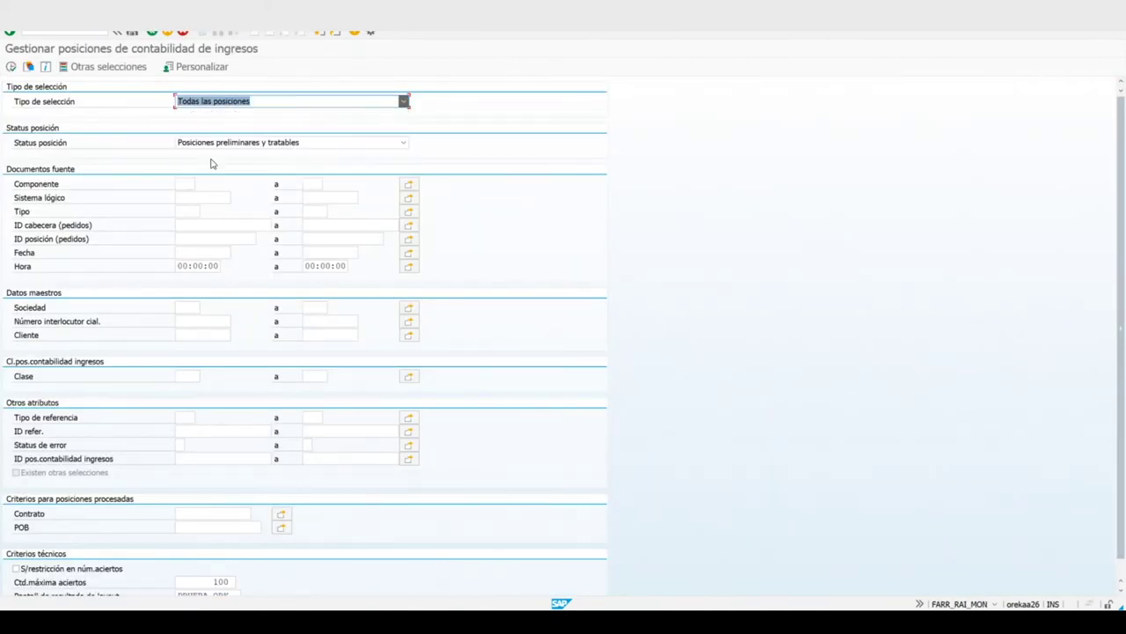
left_click(214, 144)
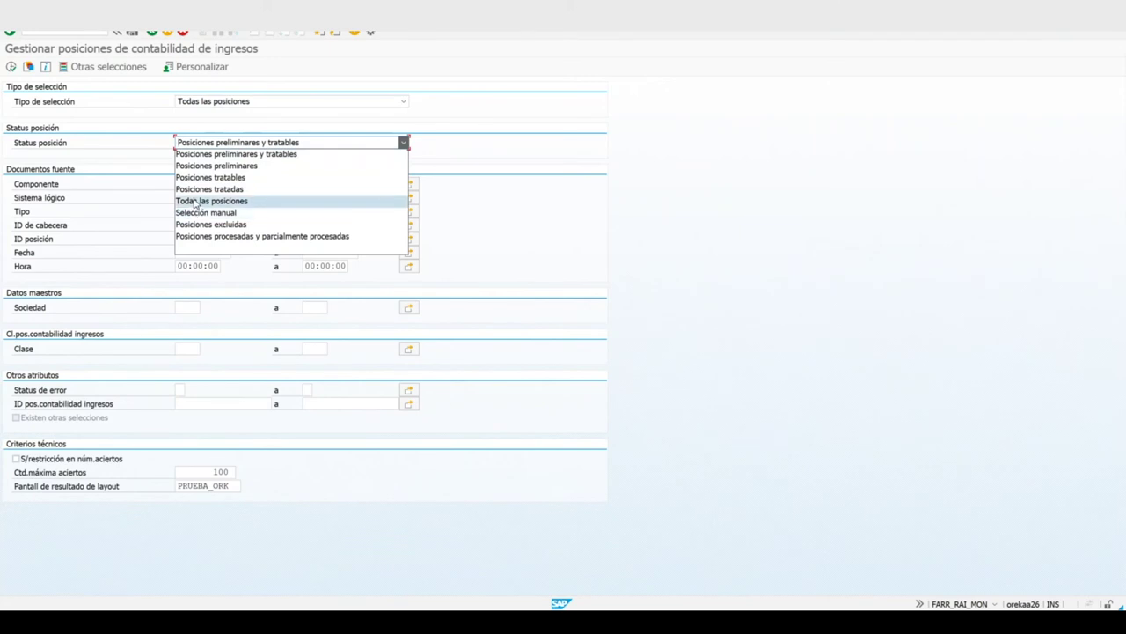
left_click(196, 202)
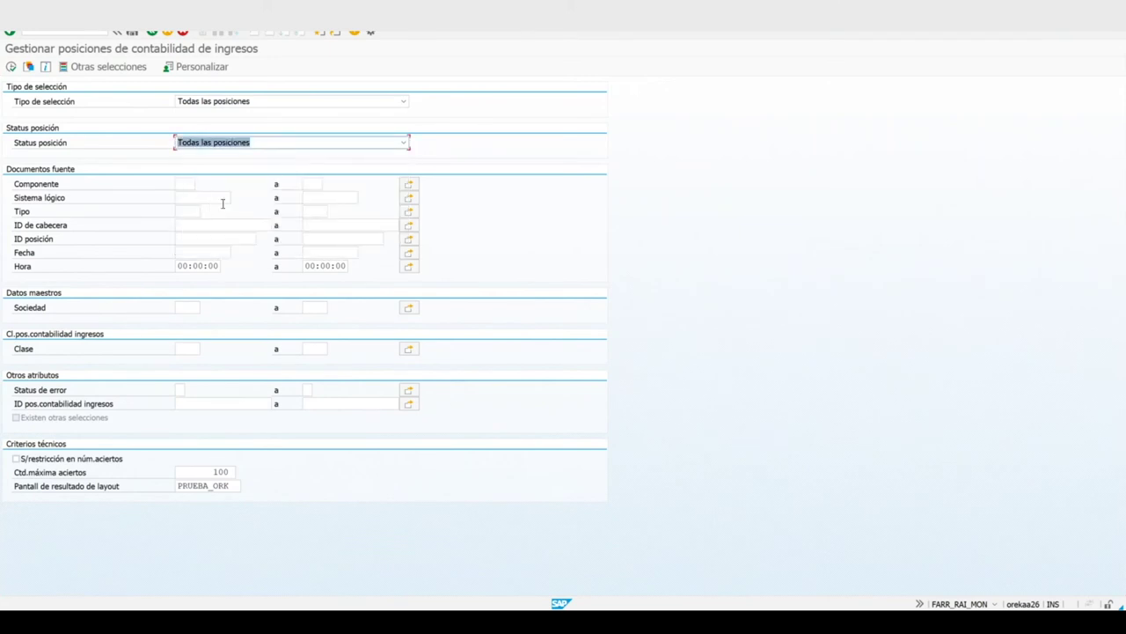
left_click(189, 253)
left_click(189, 263)
left_click(11, 66)
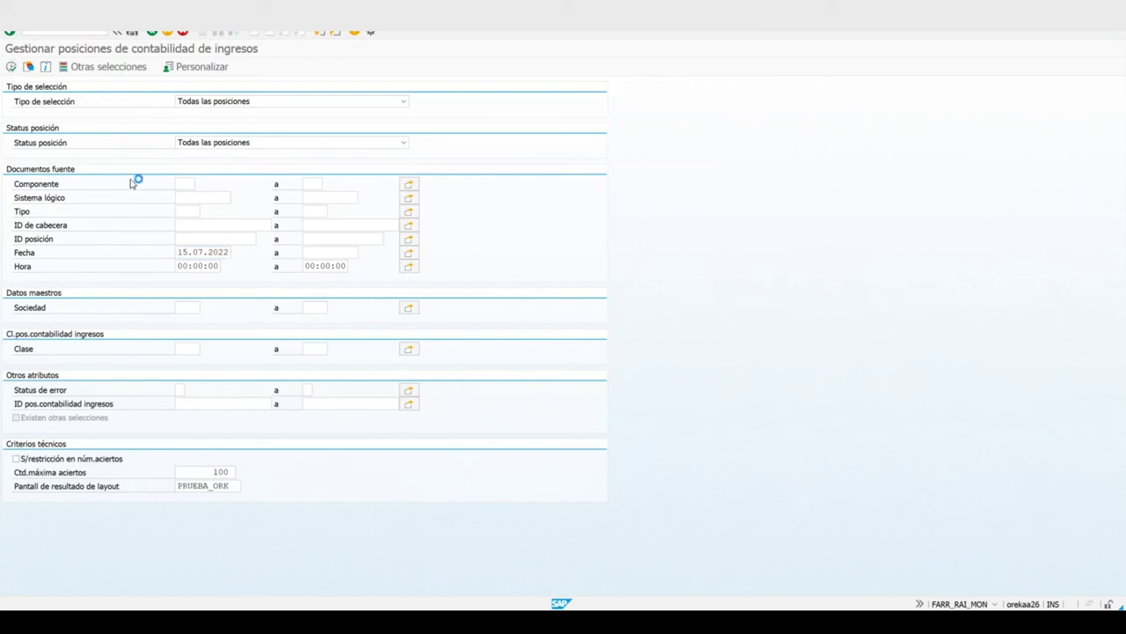
Check the order item's contract and its SD01 item class details, then return to the main menu
left_click(14, 143)
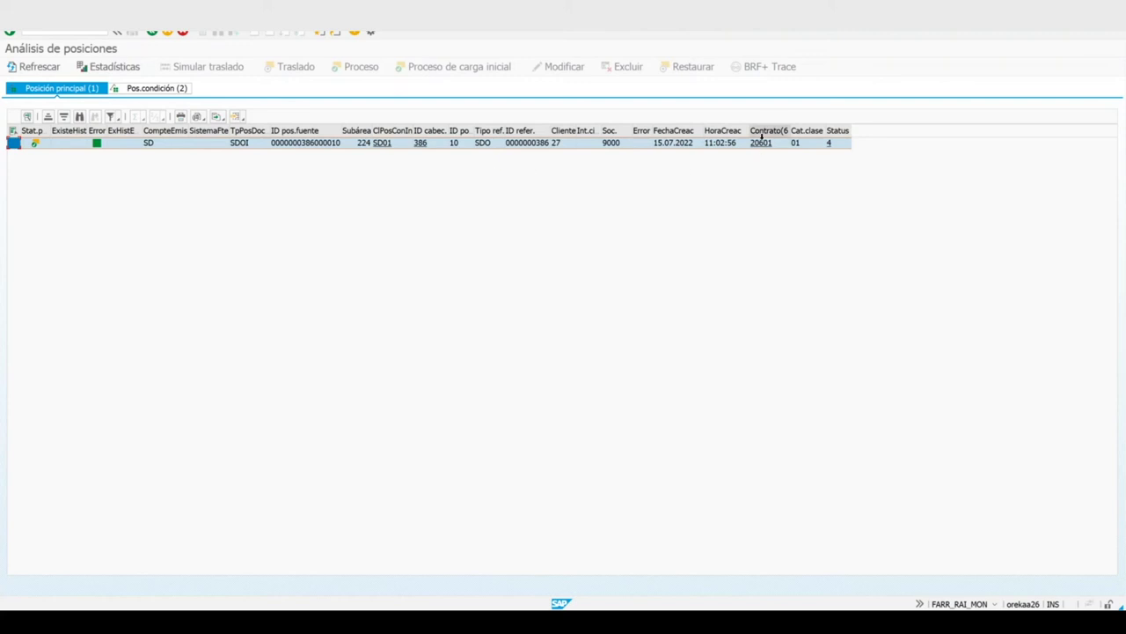
left_click(384, 144)
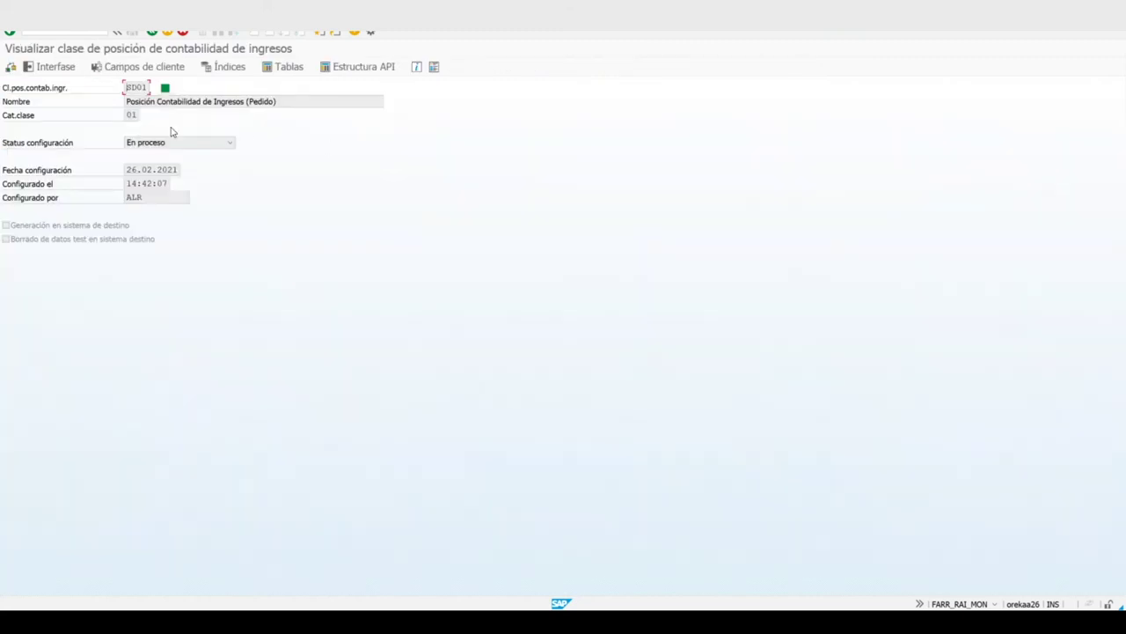
left_click(283, 104)
left_click(153, 33)
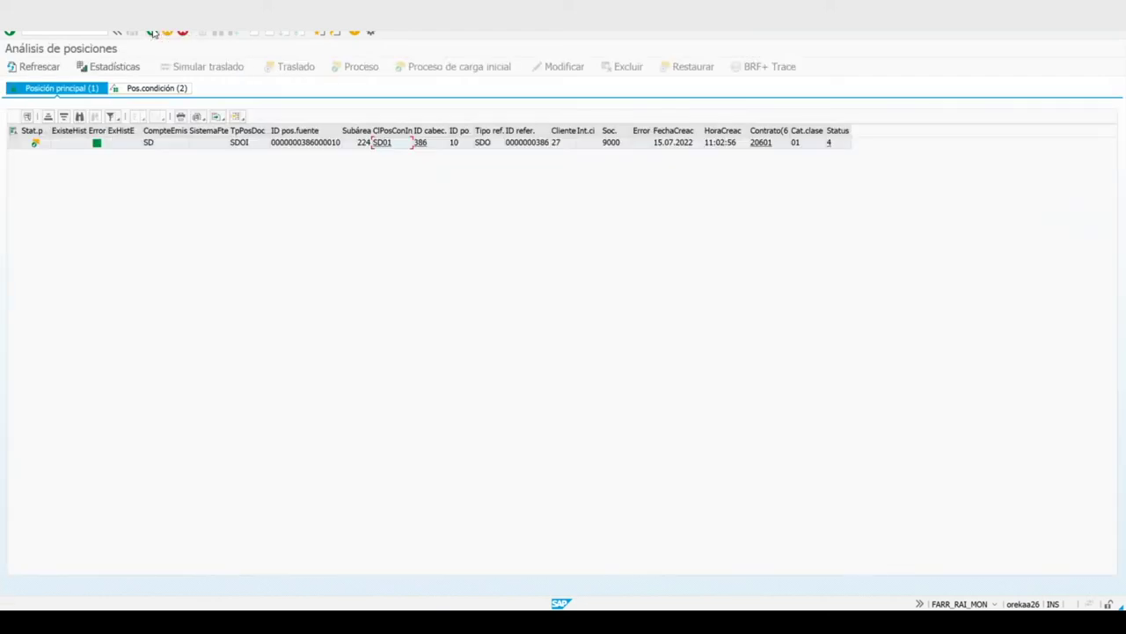
left_click(153, 34)
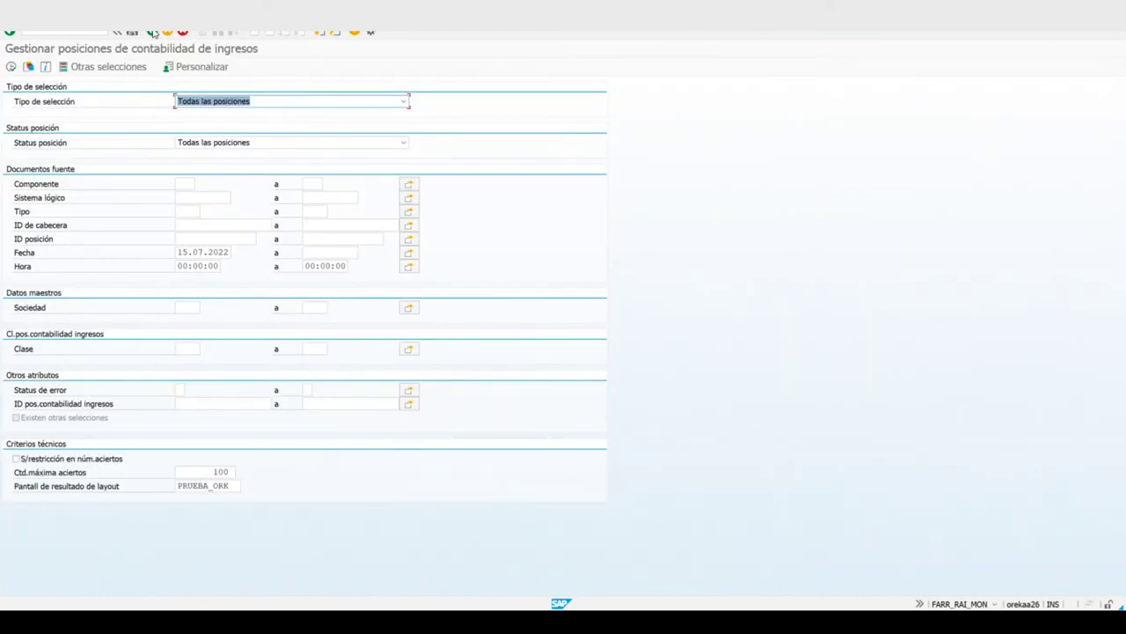
left_click(153, 34)
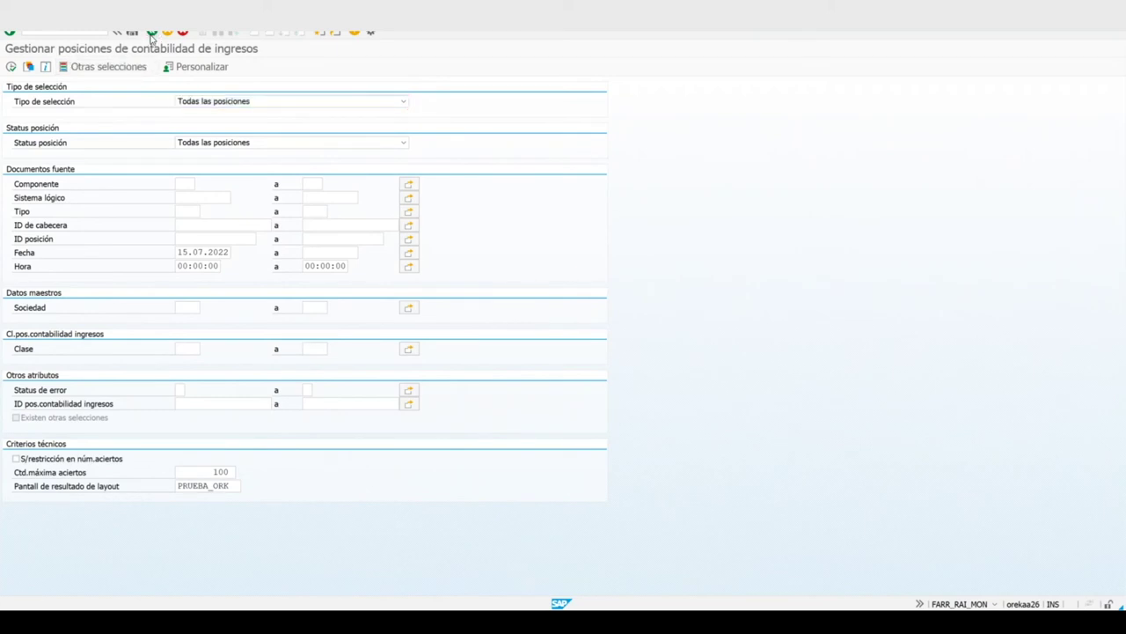
Post the goods issue for the saved outbound delivery in VL02N and return to the main menu
left_click(66, 33)
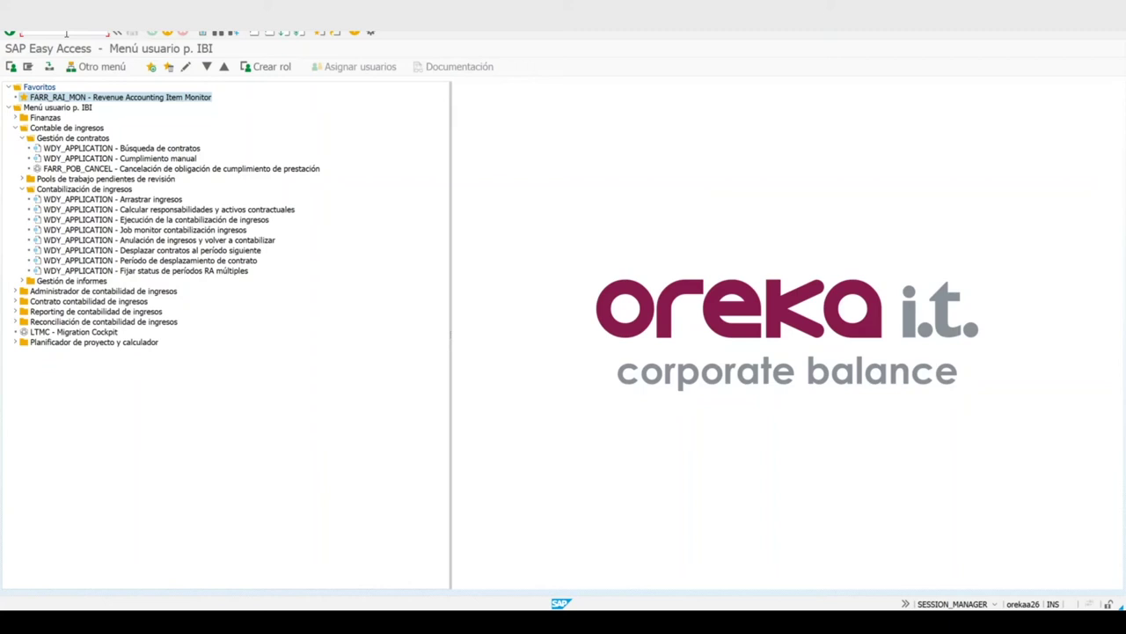
key("Return")
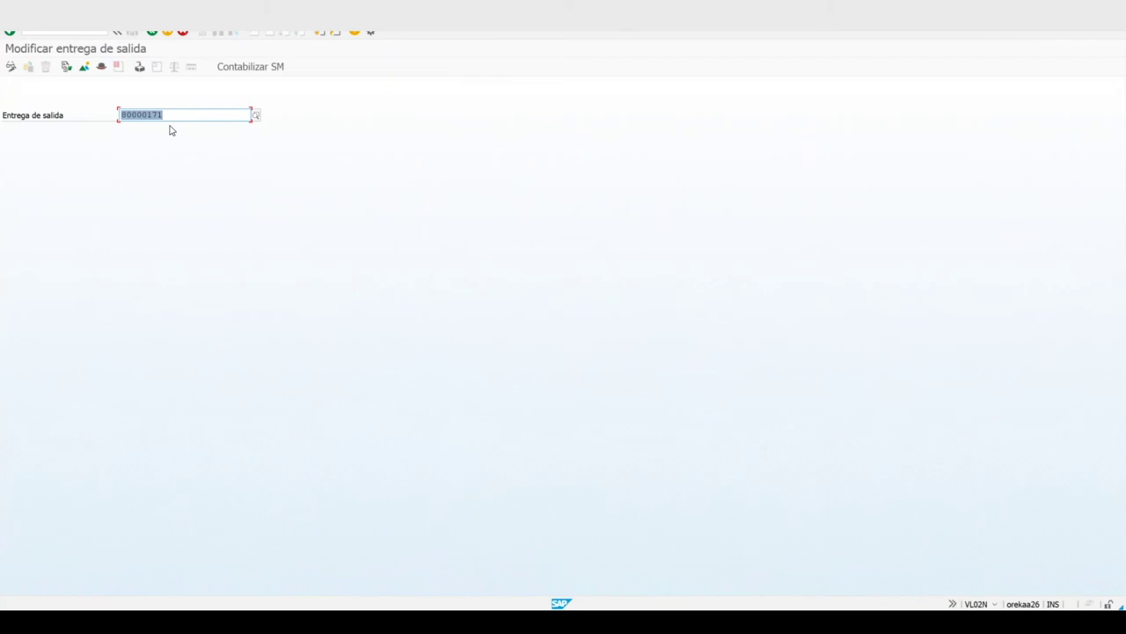
key("Return")
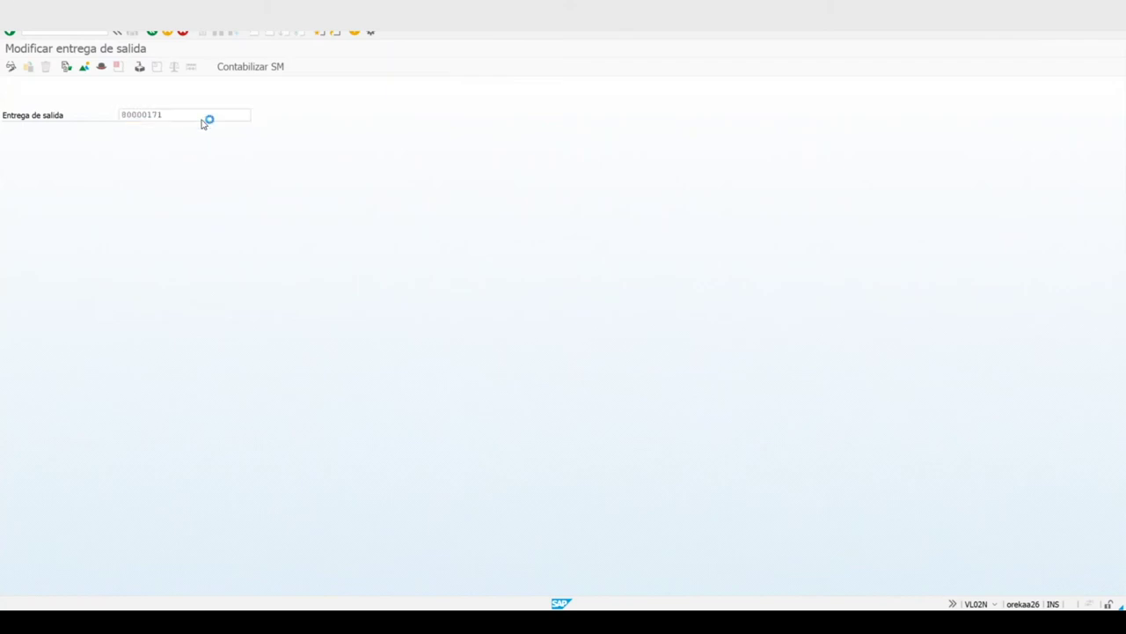
left_click(253, 68)
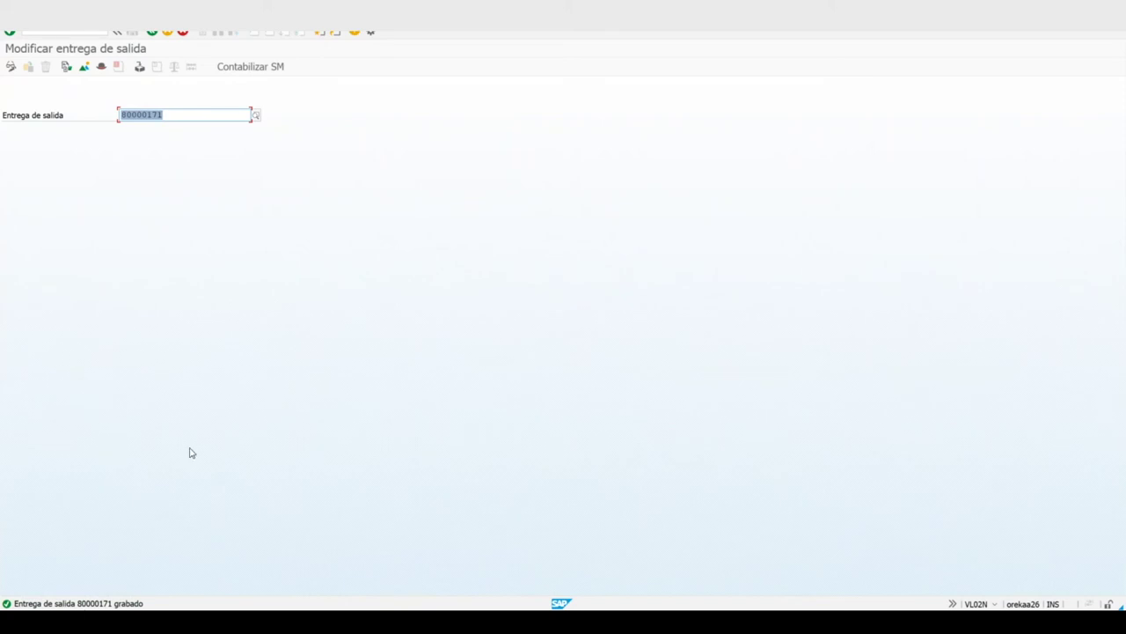
left_click(168, 35)
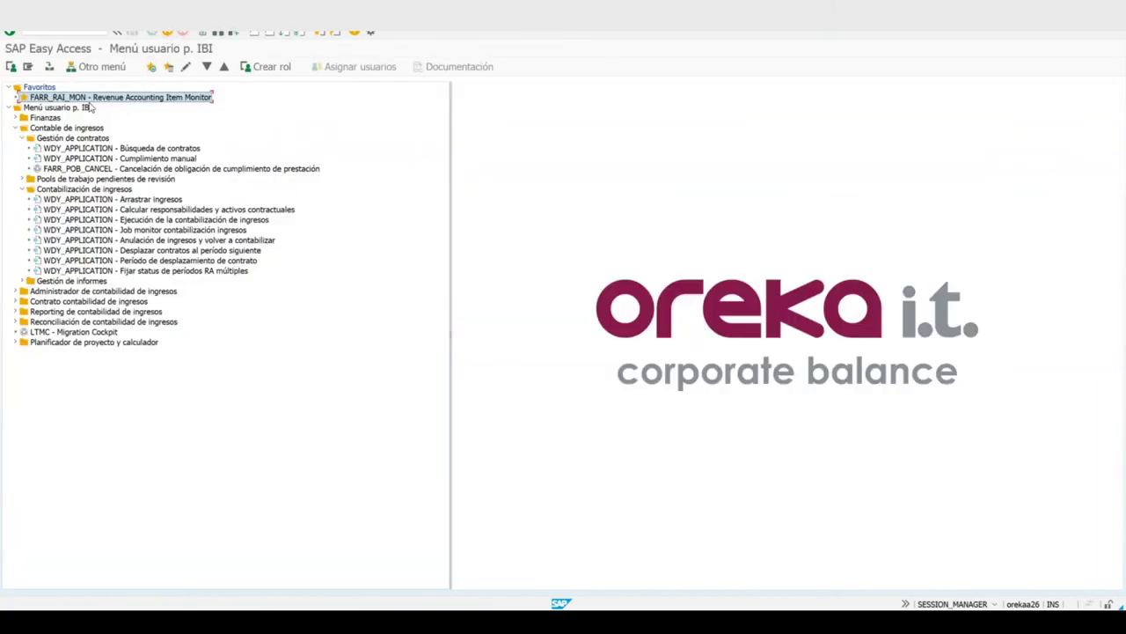
Reopen the revenue accounting item monitor and list all item types in every status dated 15.07.2022
double_click(45, 98)
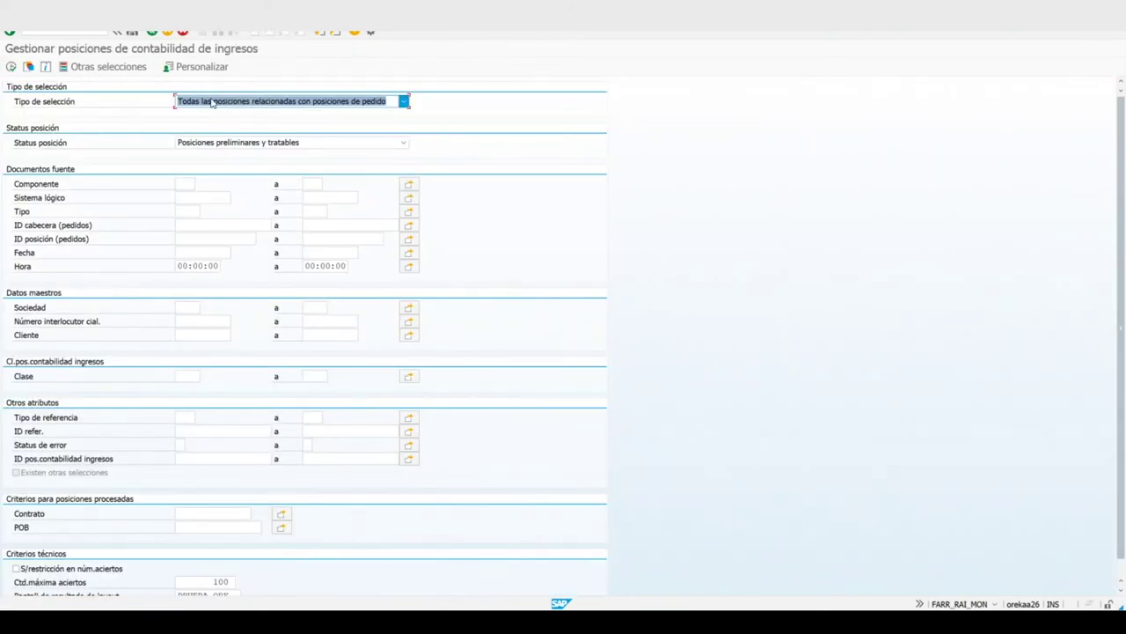
left_click(212, 103)
key("Down")
key("Down")
key("Down")
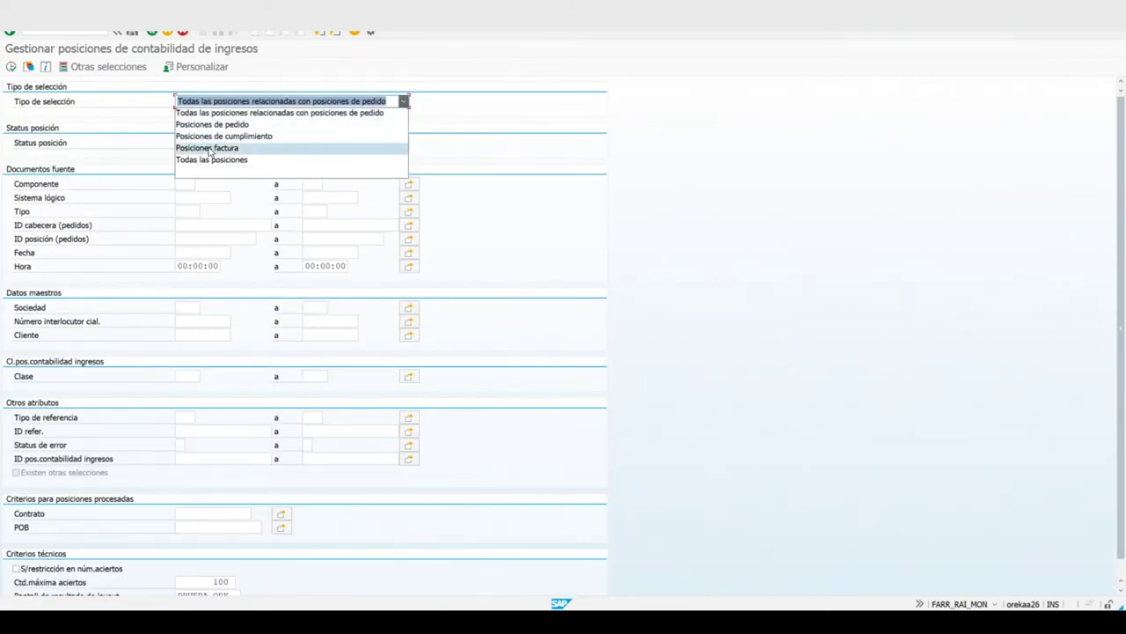
key("Return")
left_click(217, 160)
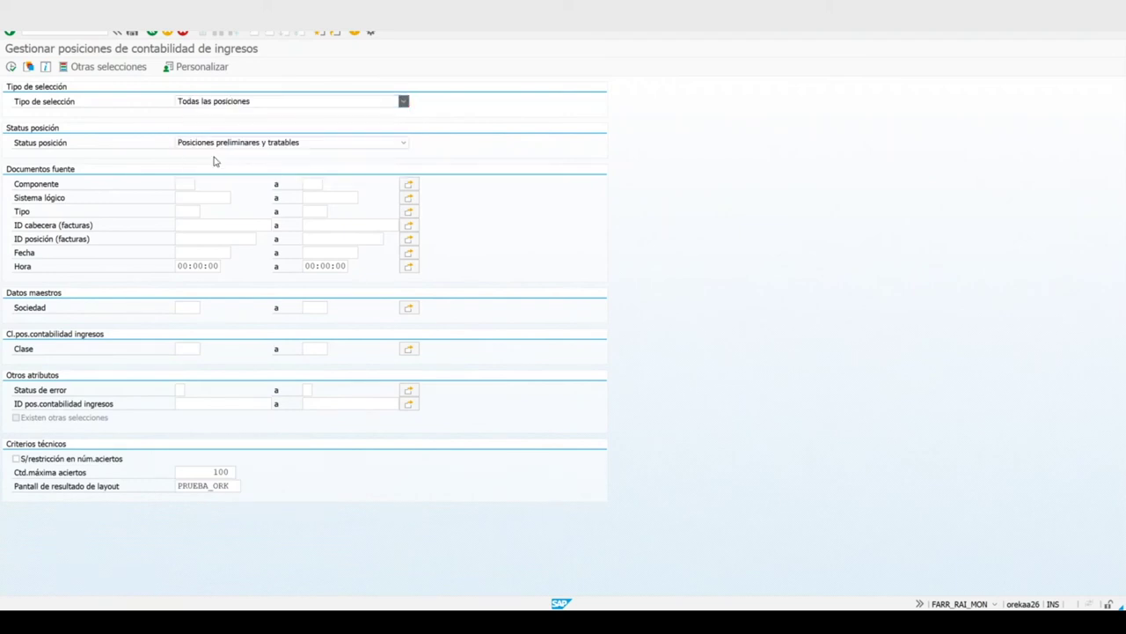
left_click(217, 144)
left_click(216, 202)
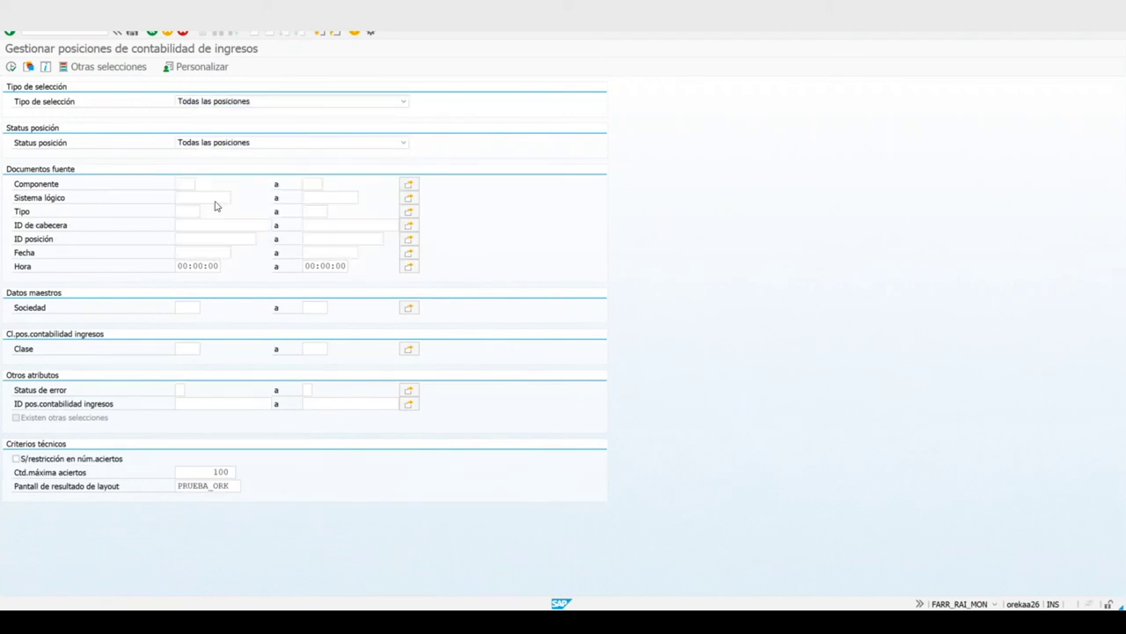
left_click(200, 250)
left_click(198, 263)
left_click(12, 67)
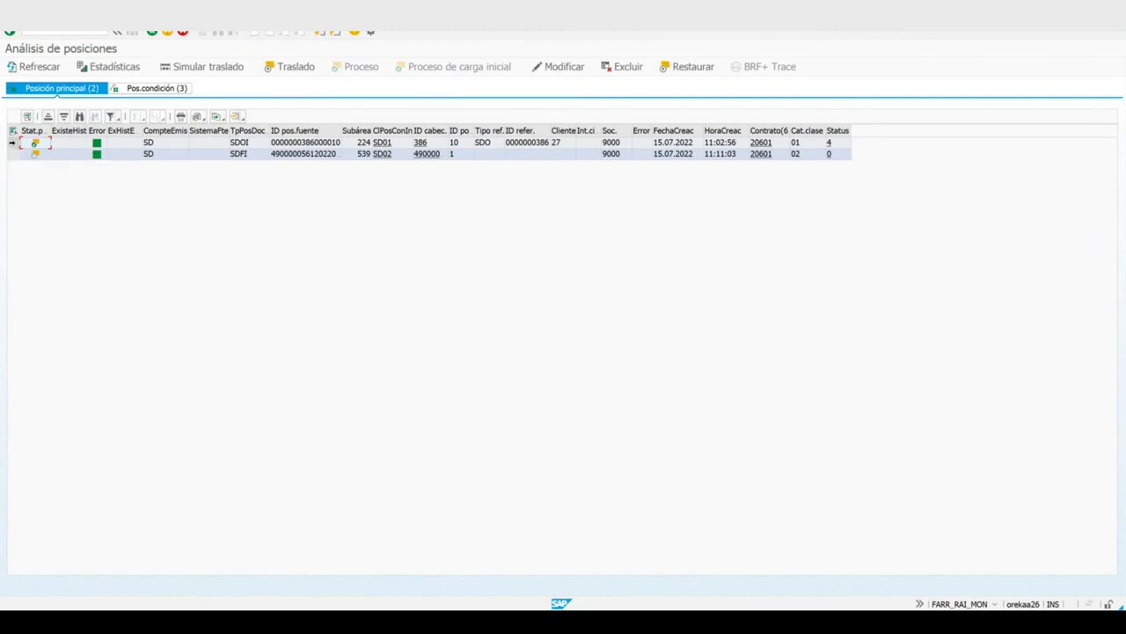
Compare the order and SDFI fulfillment items, then inspect the name of item class SD02 and return to the list
left_click(11, 143)
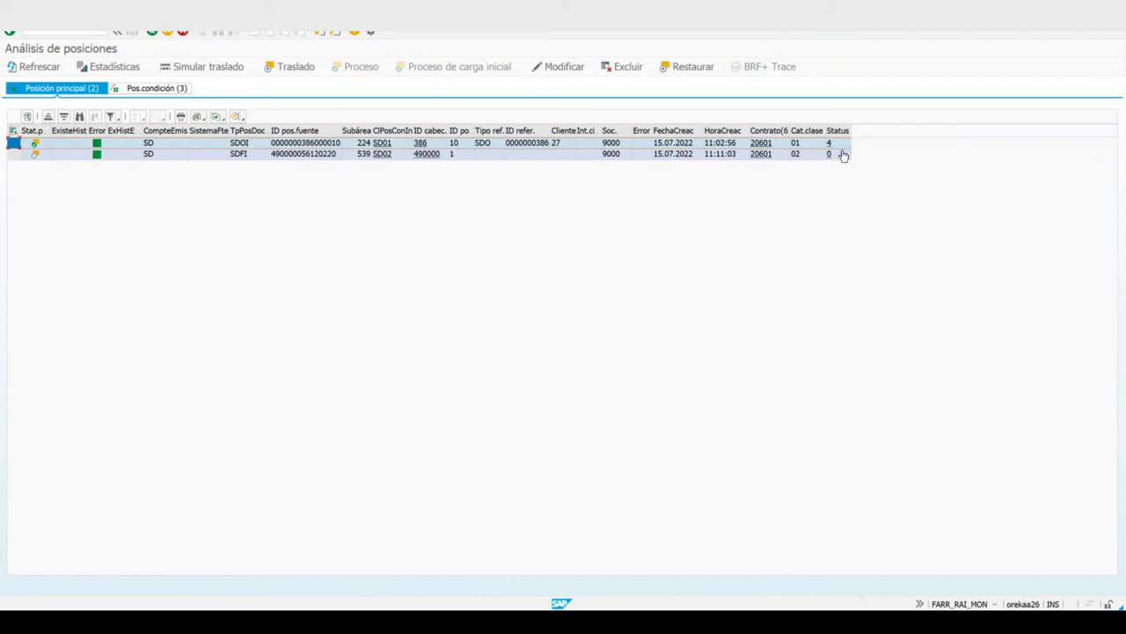
left_click(13, 154)
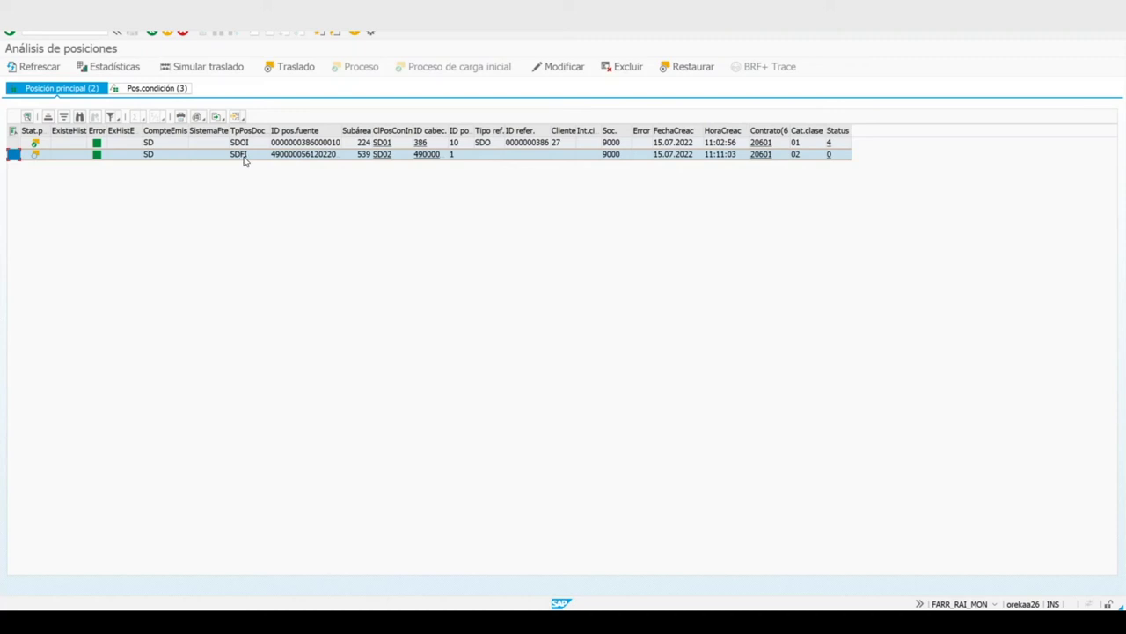
left_click(385, 154)
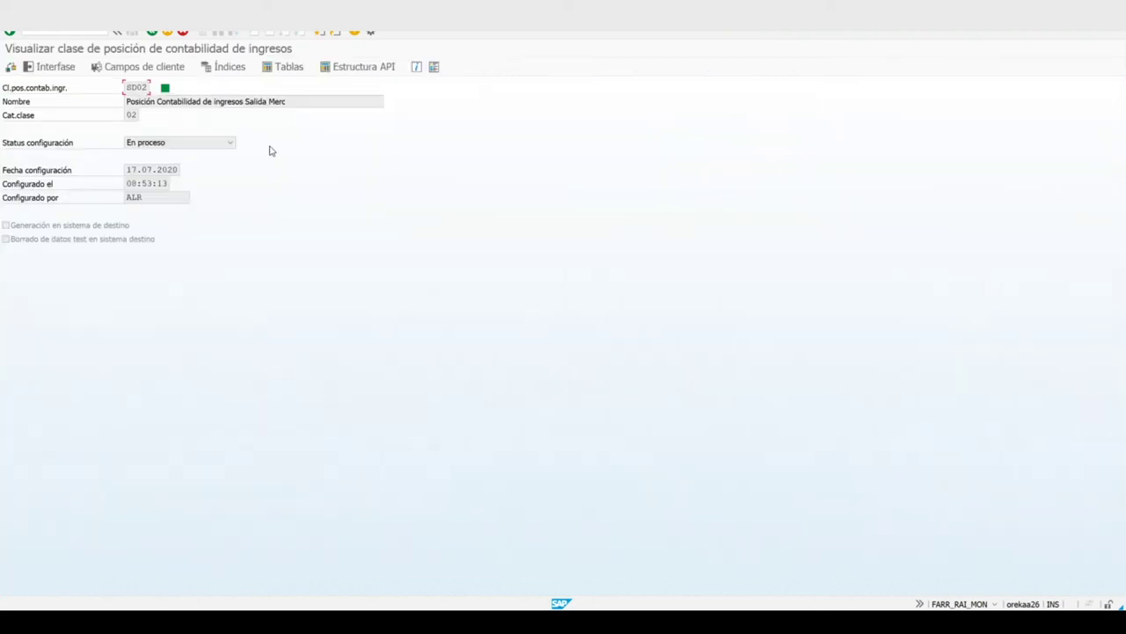
left_click_drag(309, 103, 250, 105)
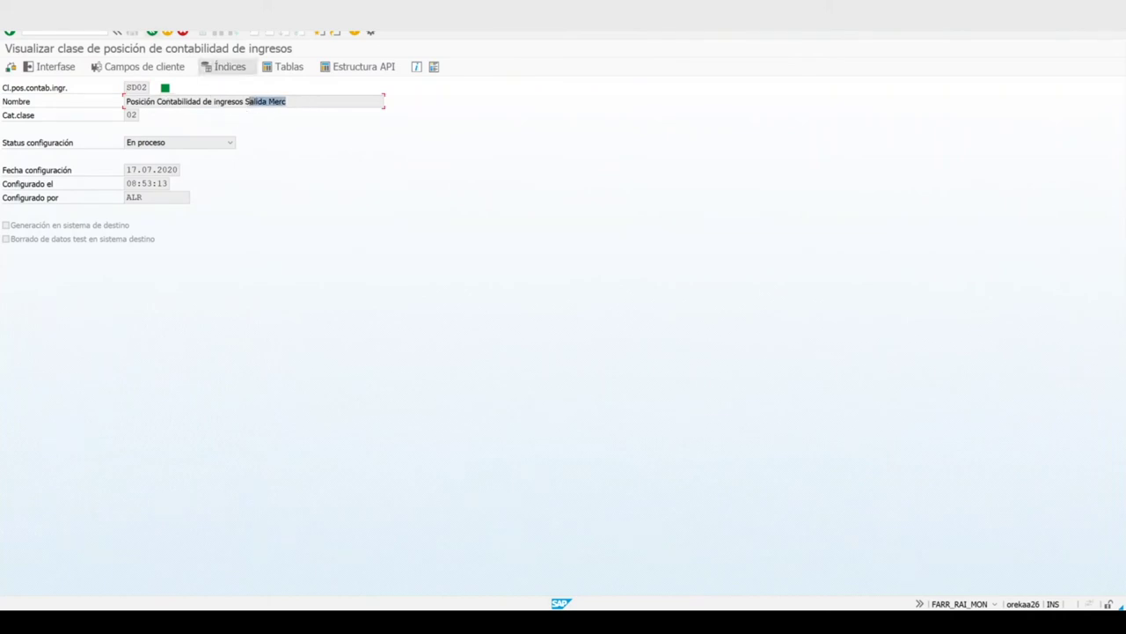
left_click(151, 32)
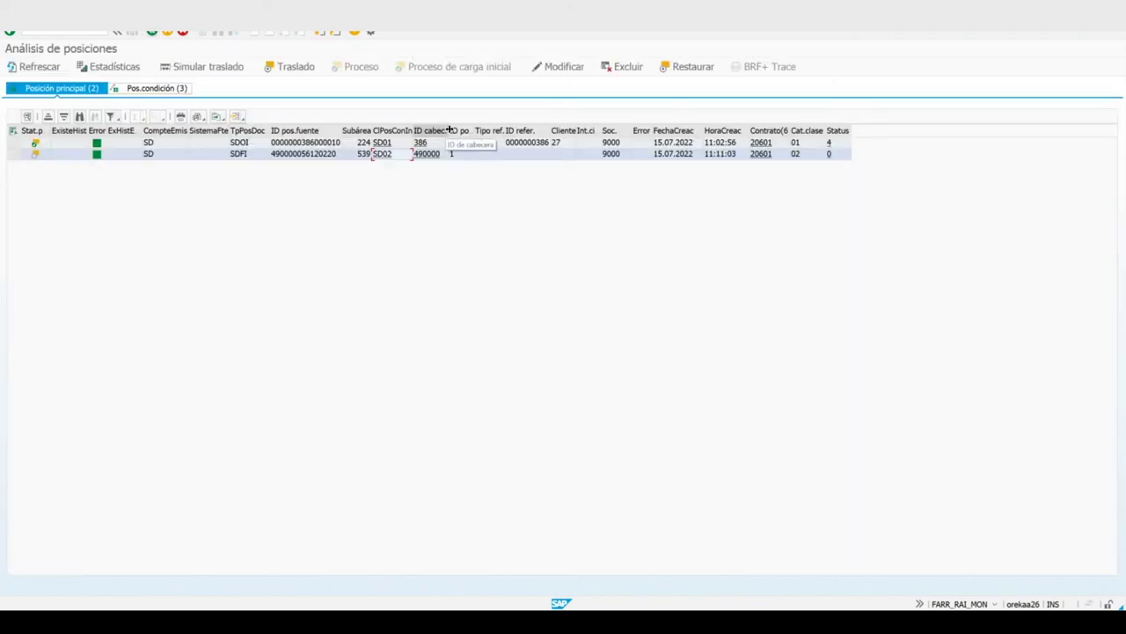
Widen the header ID column, review the fulfillment item's material document and its accounting document, then return to the item list
left_click_drag(449, 130, 501, 131)
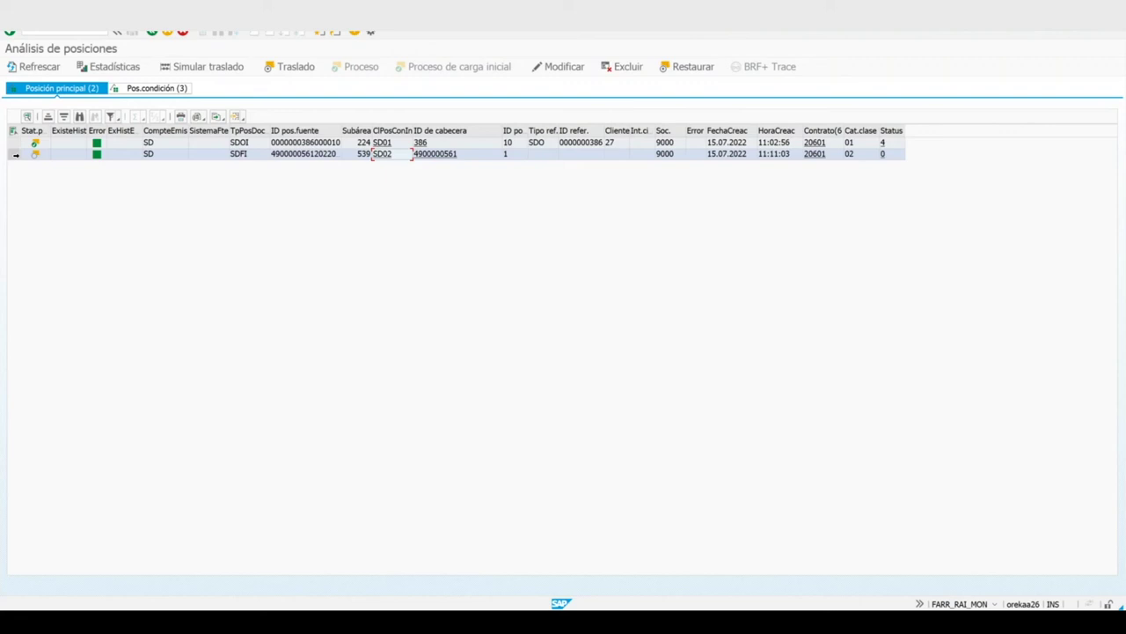
left_click(440, 156)
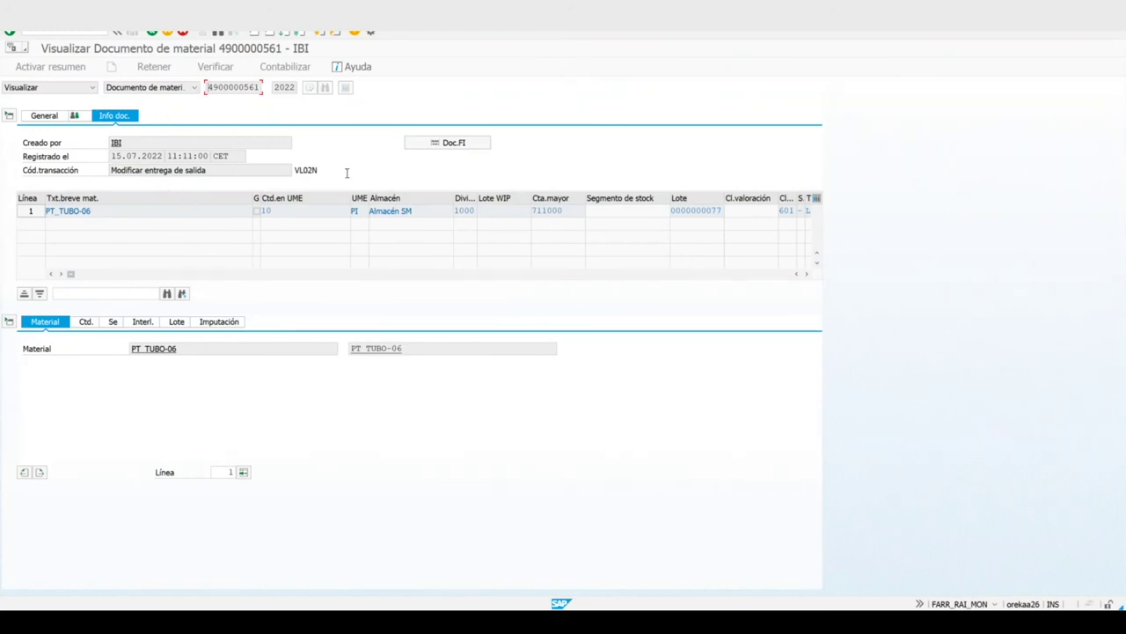
left_click(467, 148)
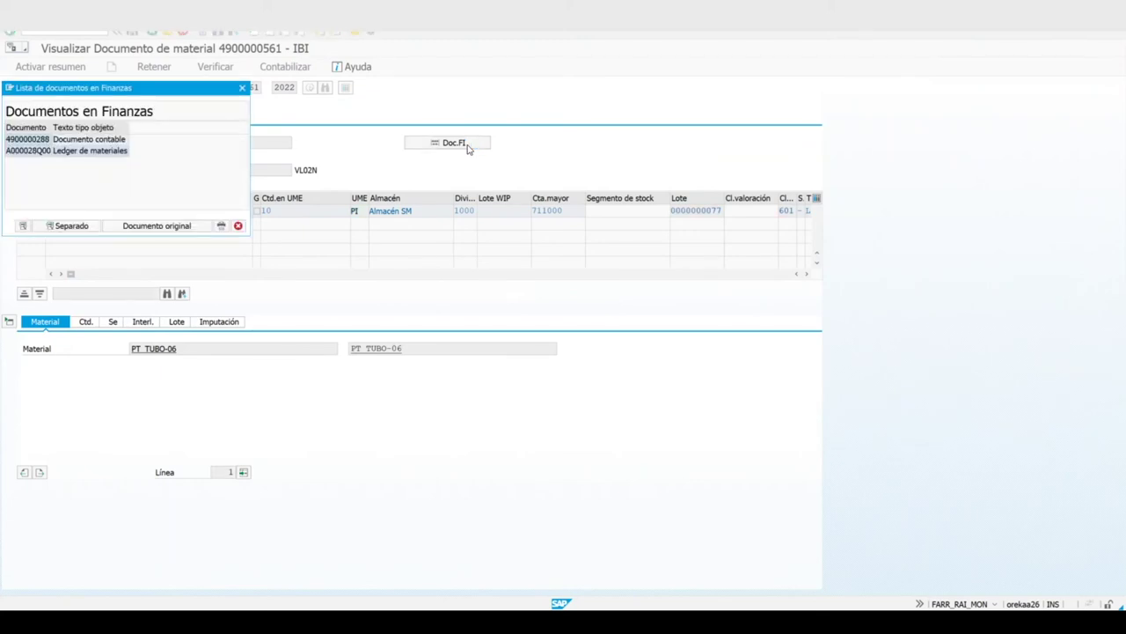
left_click(119, 142)
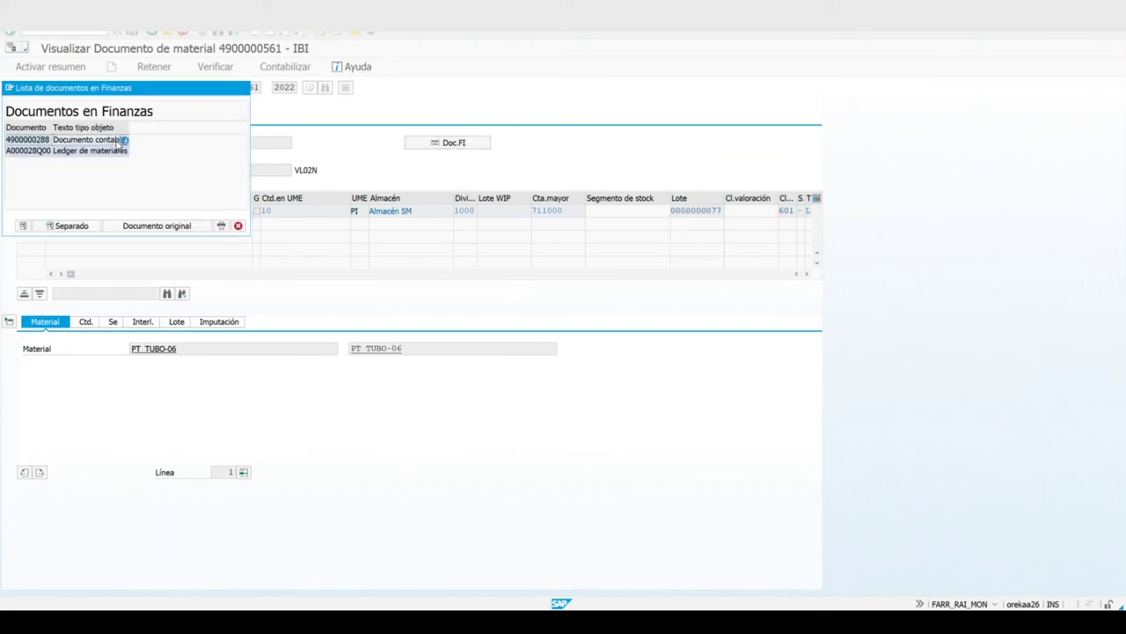
double_click(120, 141)
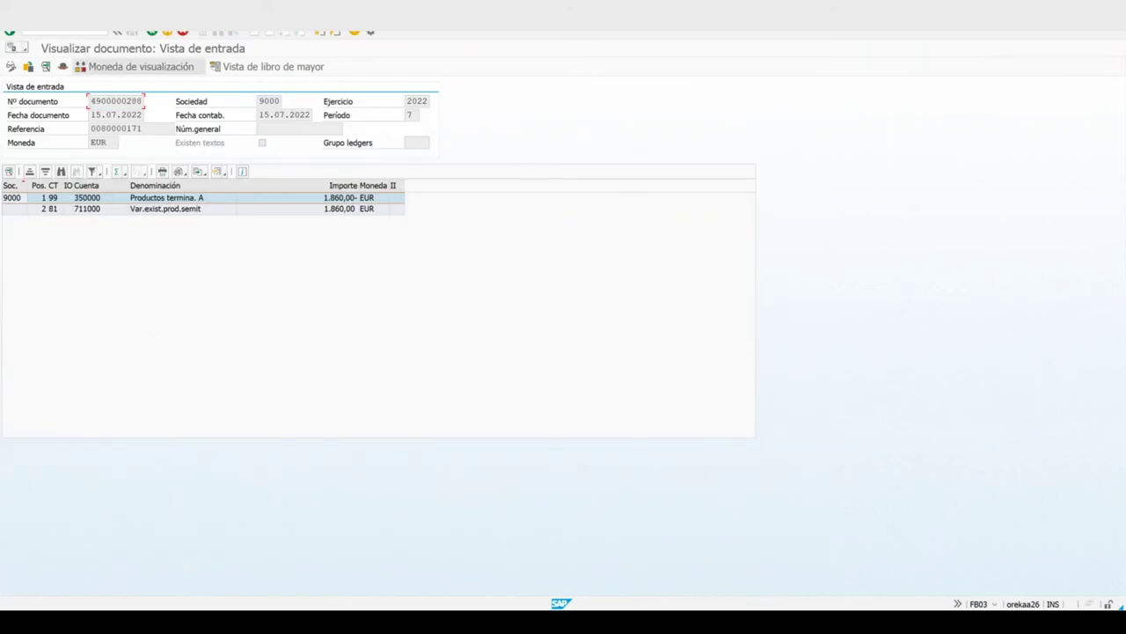
left_click(153, 32)
left_click(154, 32)
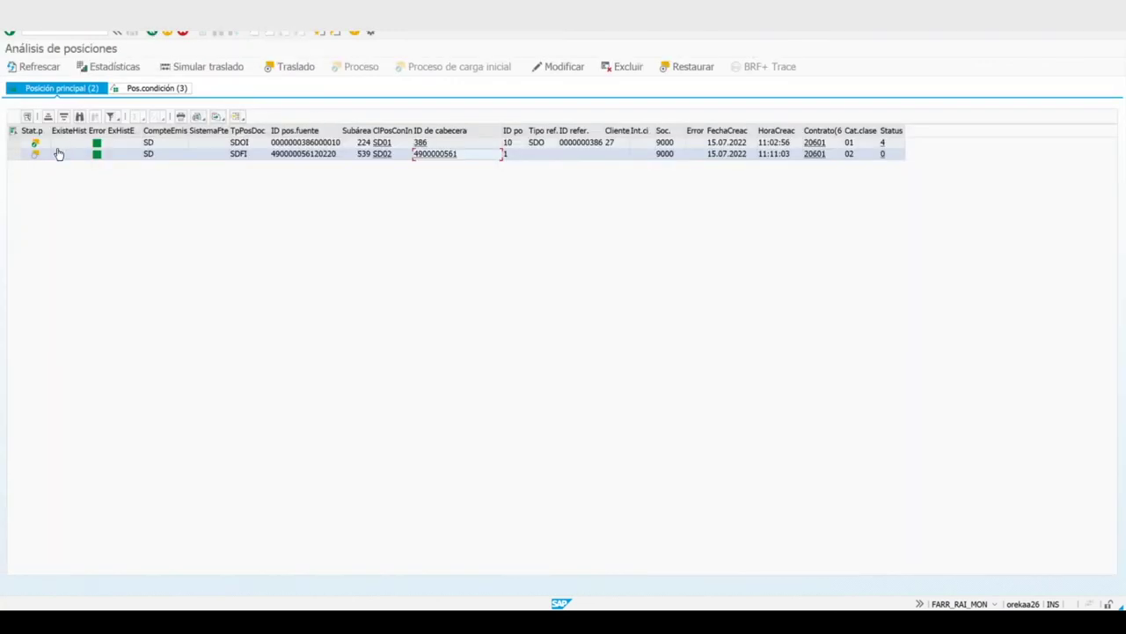
Transfer the SDFI fulfillment item with the Traslado function
left_click(13, 154)
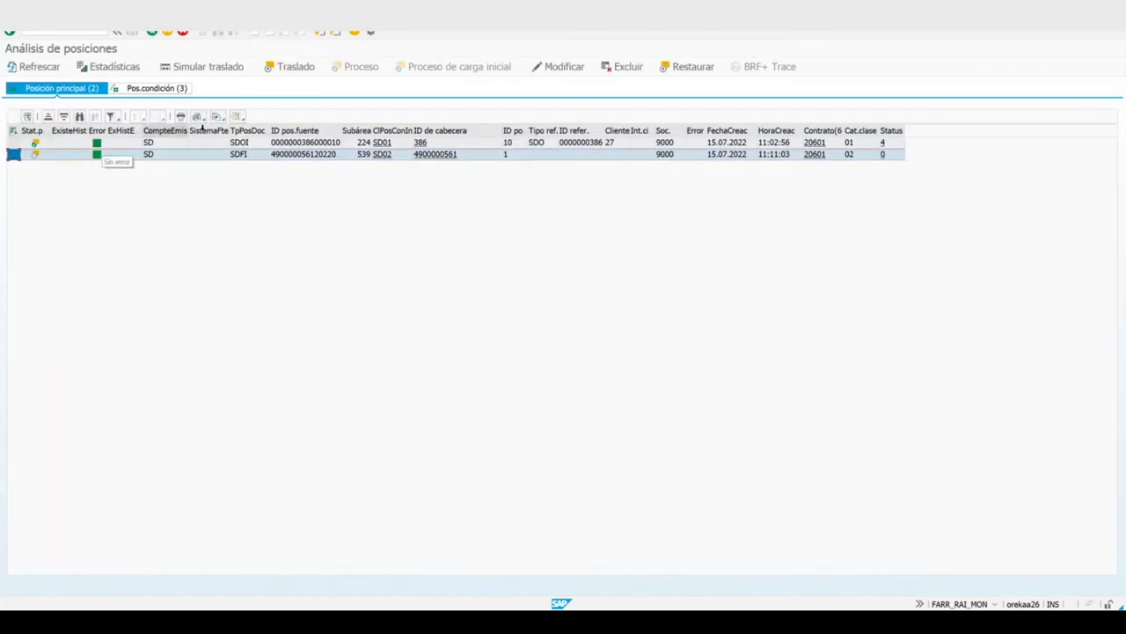
left_click(290, 69)
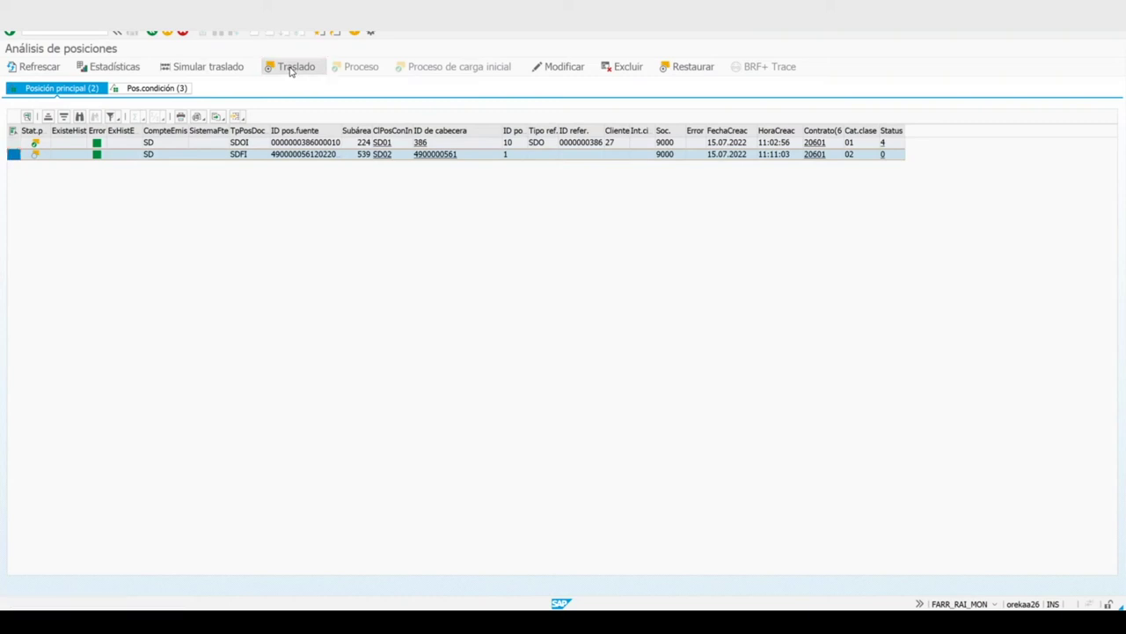
Dismiss the transfer summary, process the SDFI fulfillment item with the Proceso function, and return to the user menu
left_click(556, 390)
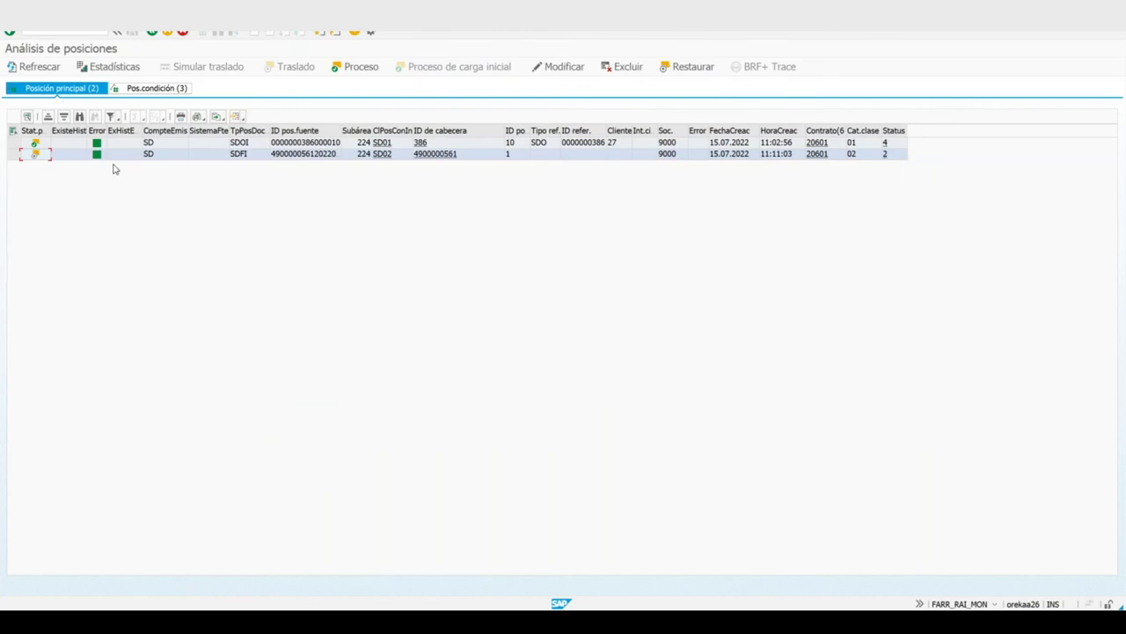
left_click(13, 154)
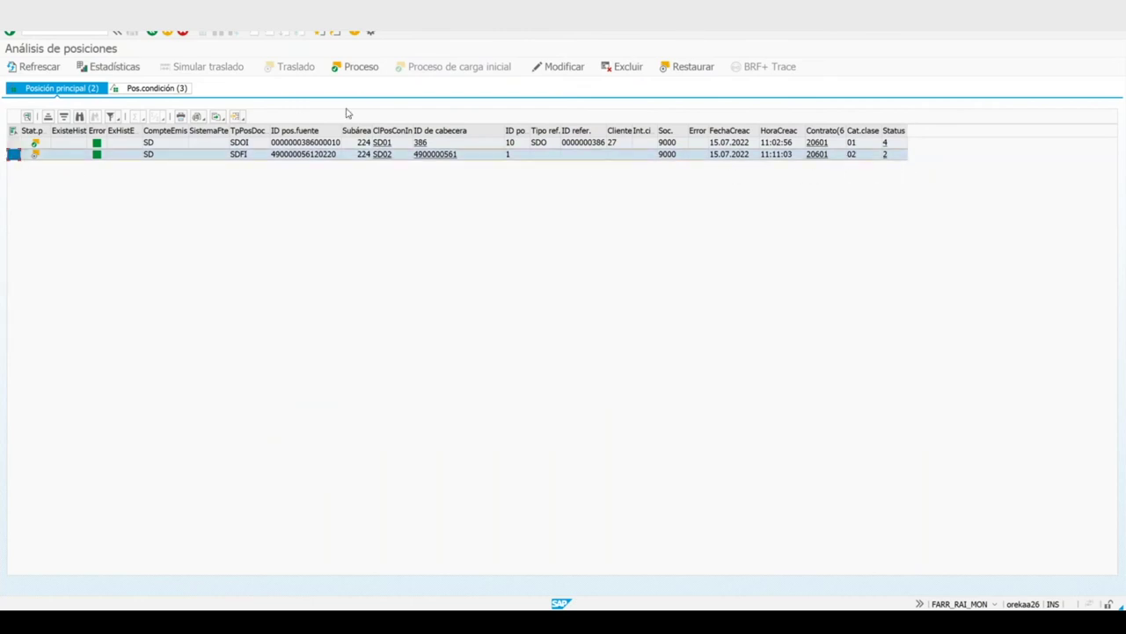
left_click(363, 68)
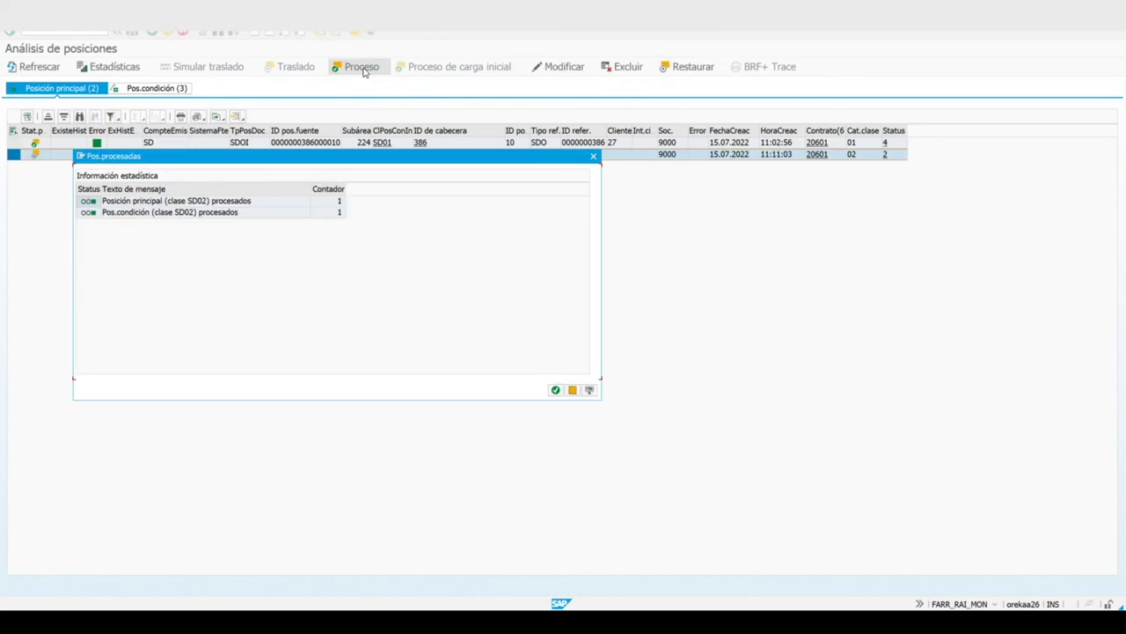
left_click(555, 390)
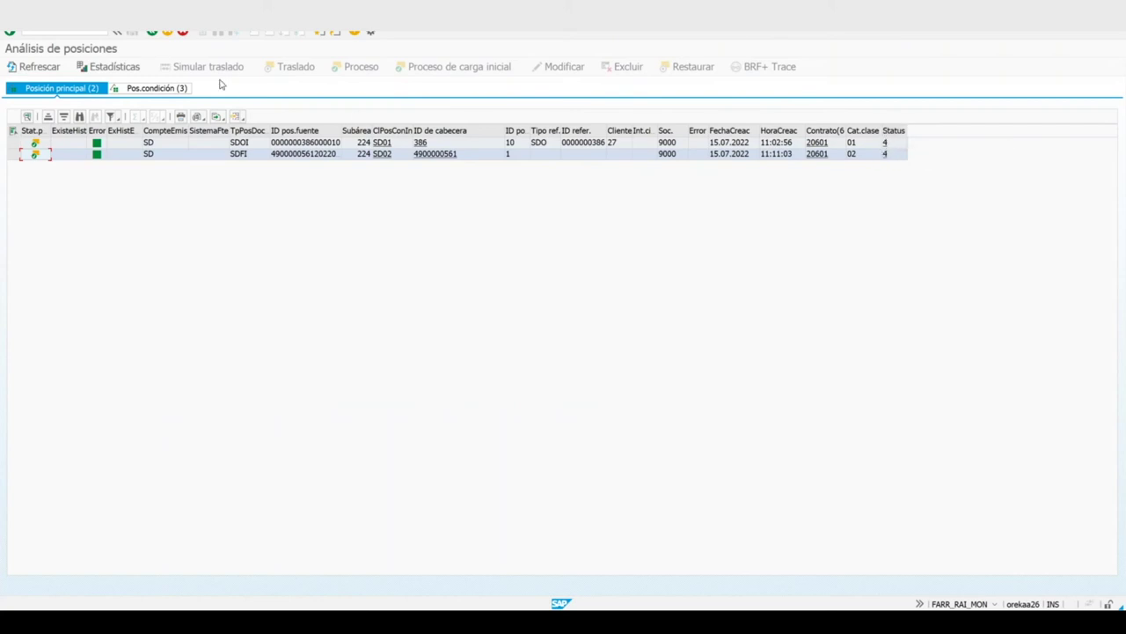
left_click(153, 33)
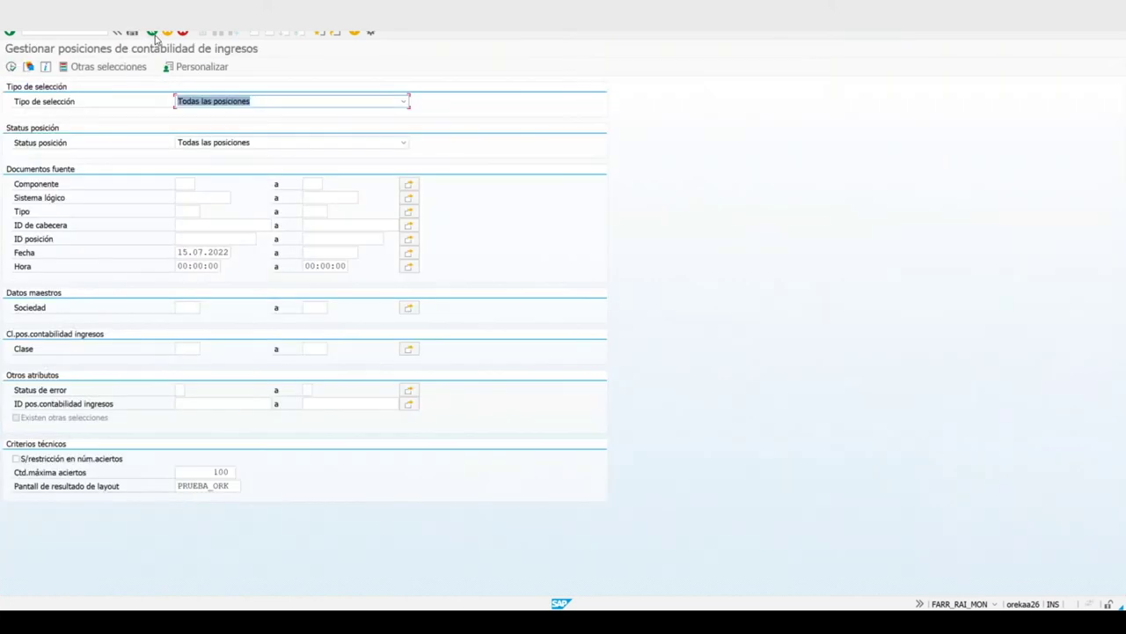
left_click(153, 34)
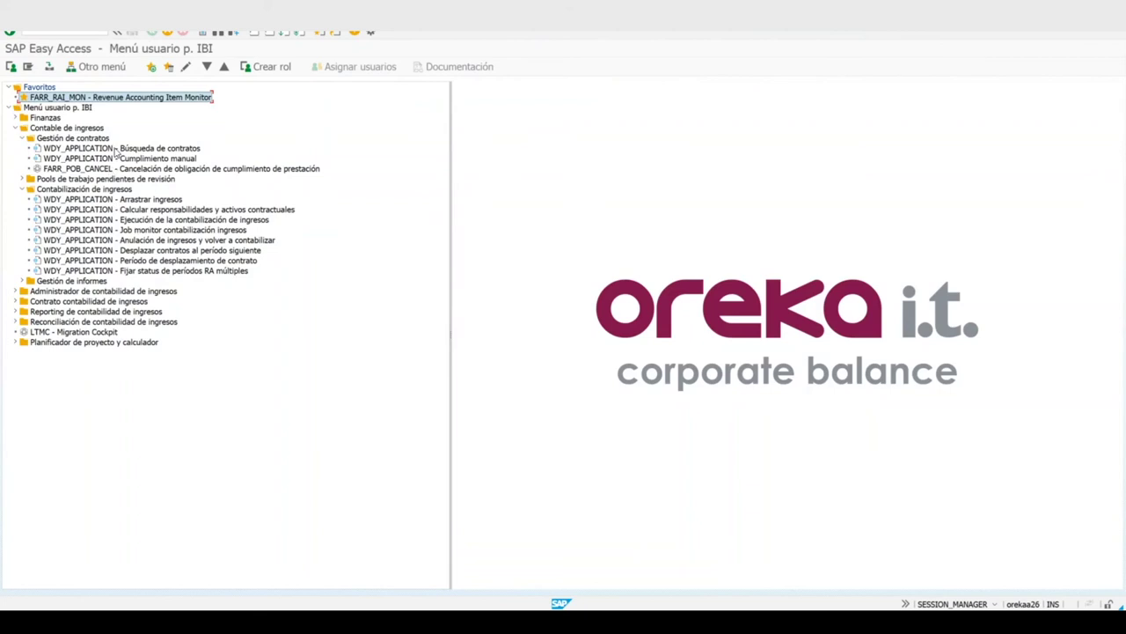
Search the revenue contracts for company 9000 and contract 20601, and open its performance obligation structure
double_click(116, 151)
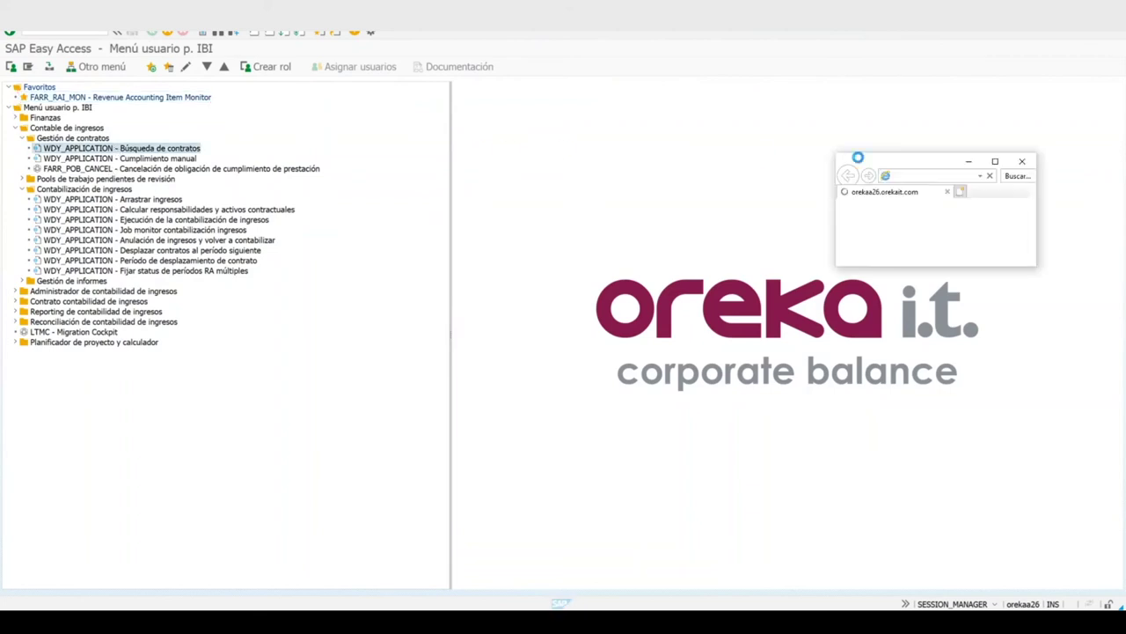
left_click(999, 163)
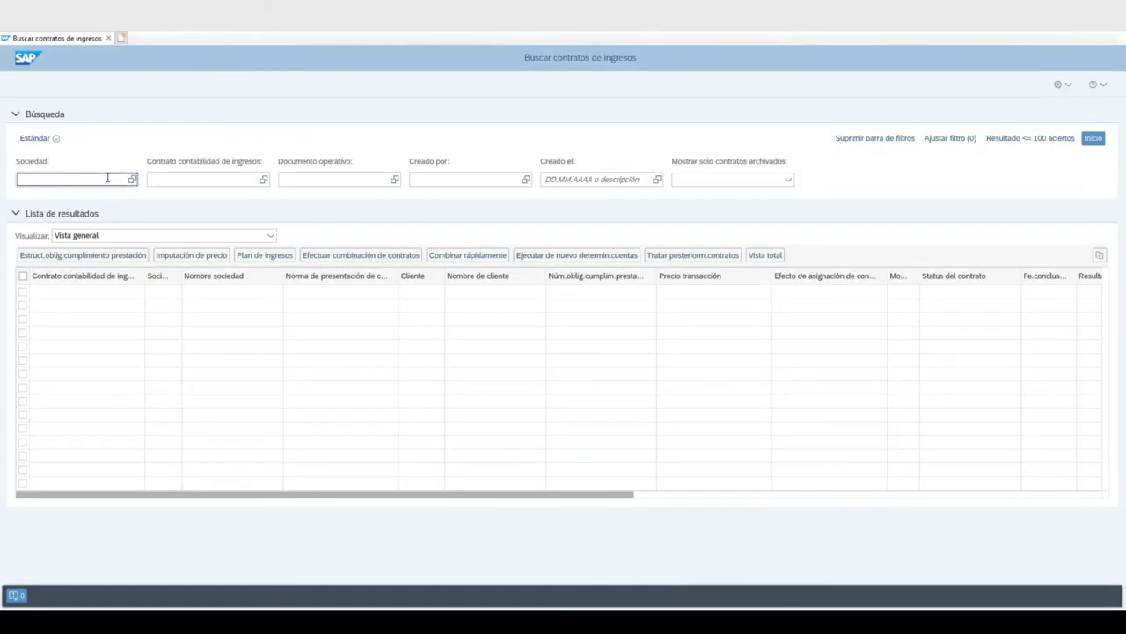
type("000")
key("Tab")
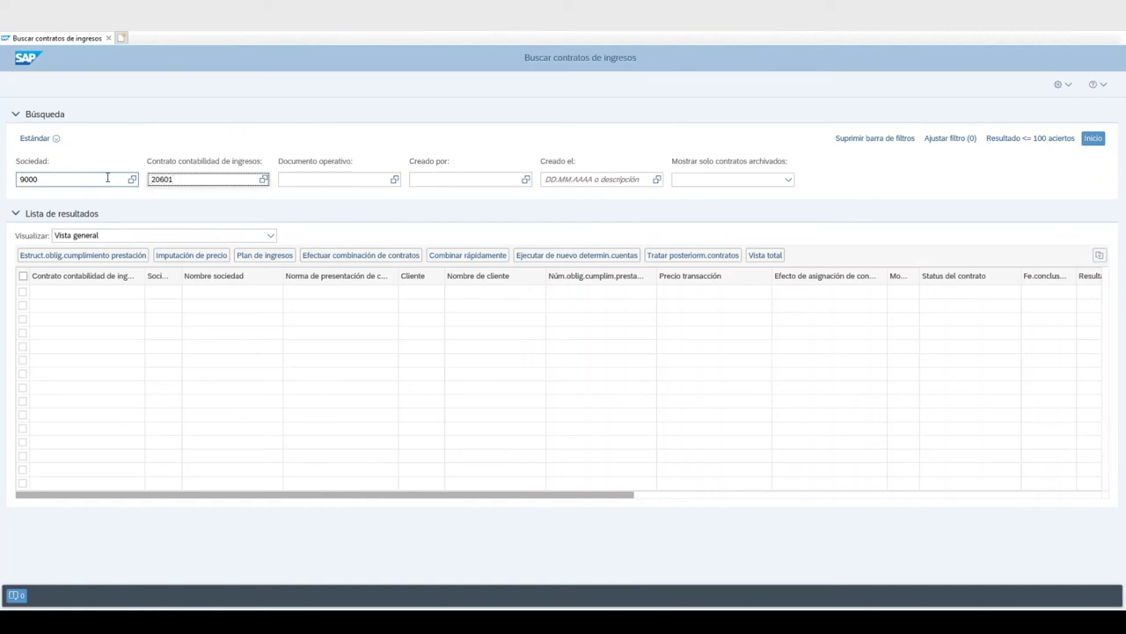
key("Return")
left_click(42, 293)
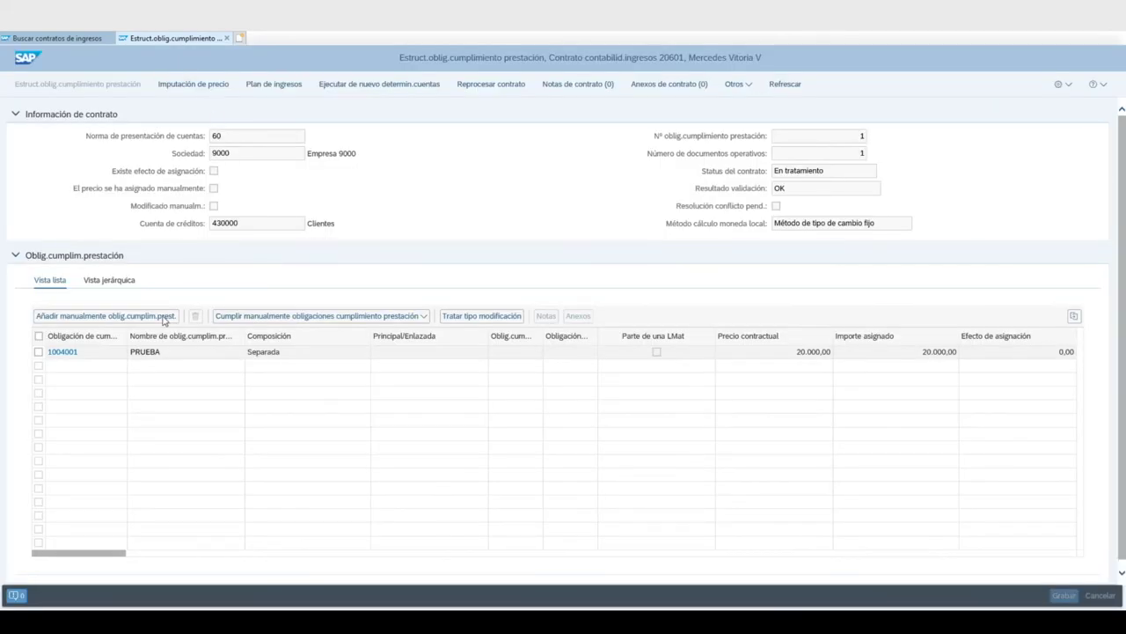
Review the contract's price allocation, including the fulfillment progress and recognized amount, and close all the browser tabs
left_click(178, 86)
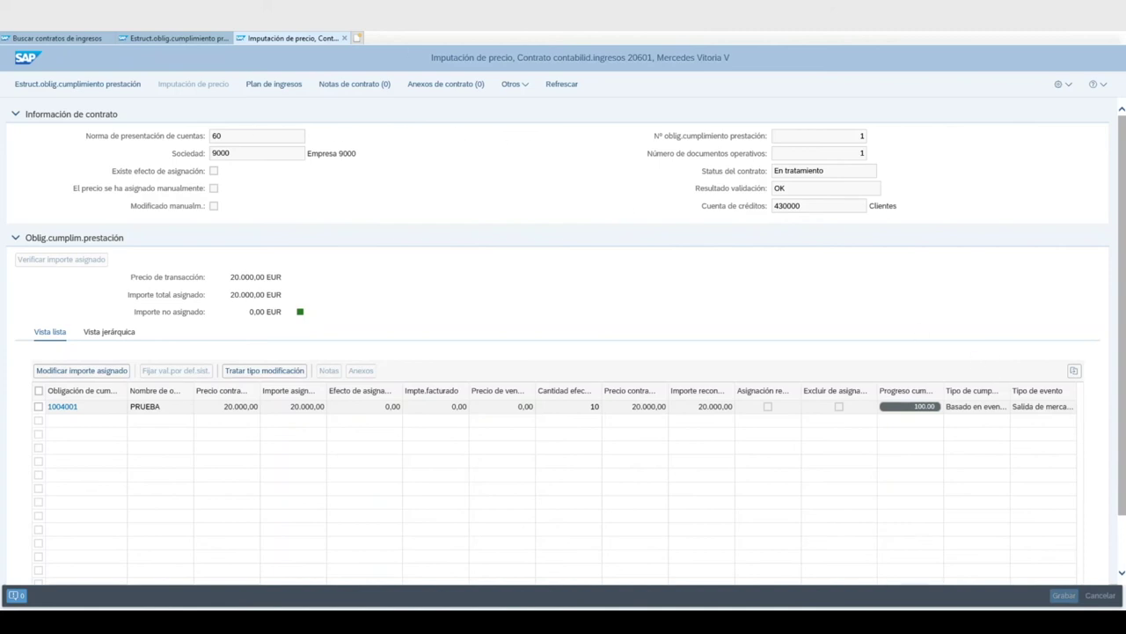
key("alt+F4")
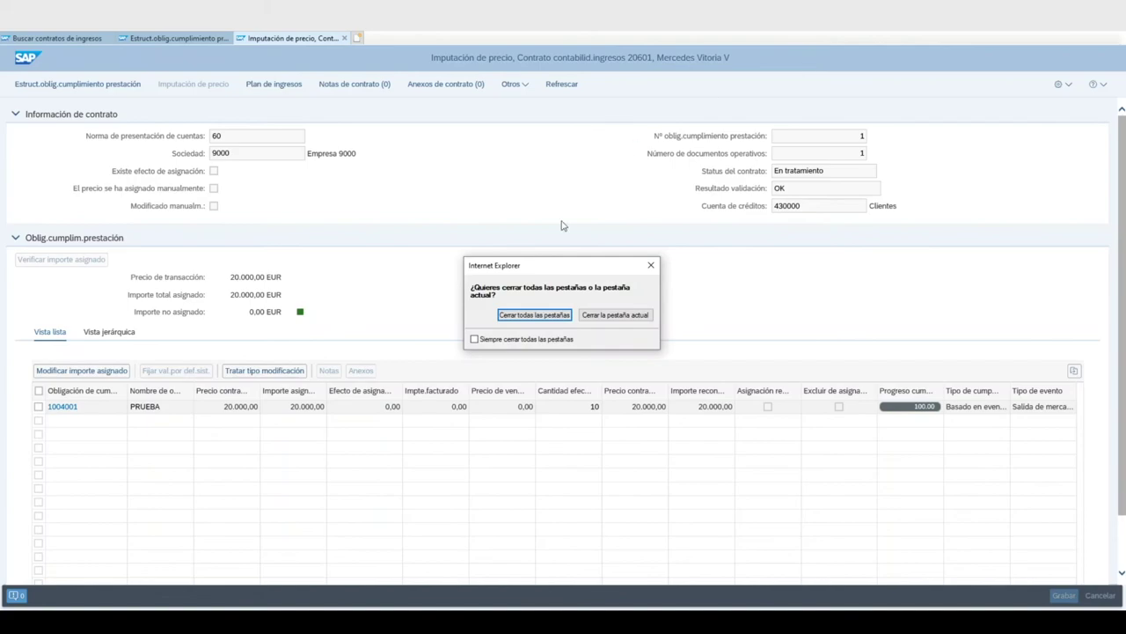
left_click(508, 318)
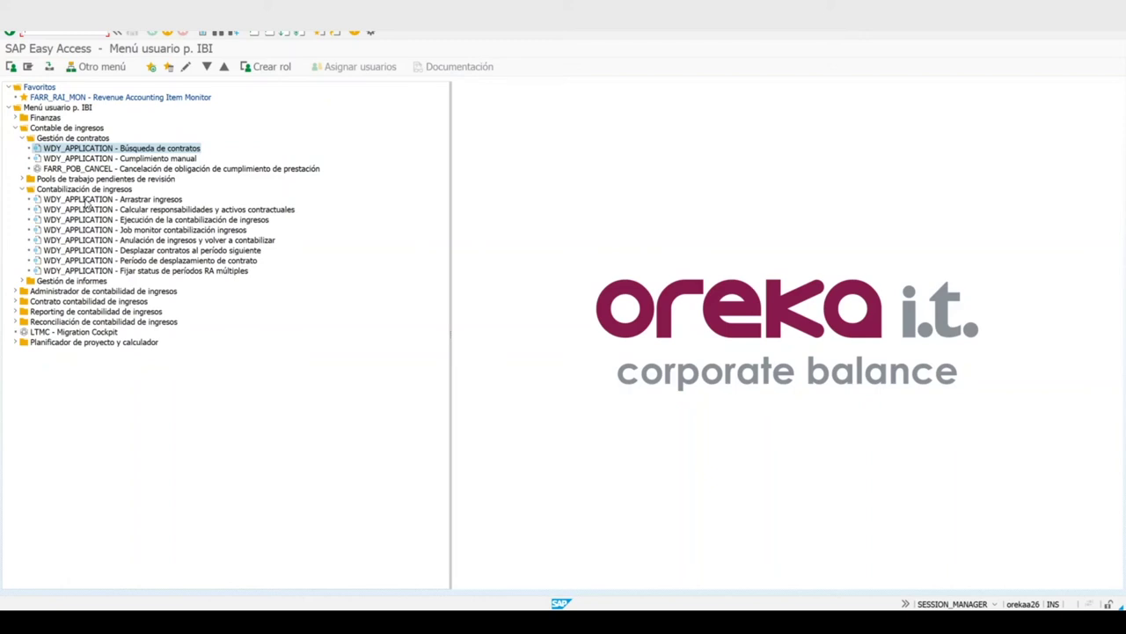
Open the revenue transfer application (Arrastrar ingresos) and set company 9000 and accounting principle 60 (IFRS / PI)
double_click(100, 203)
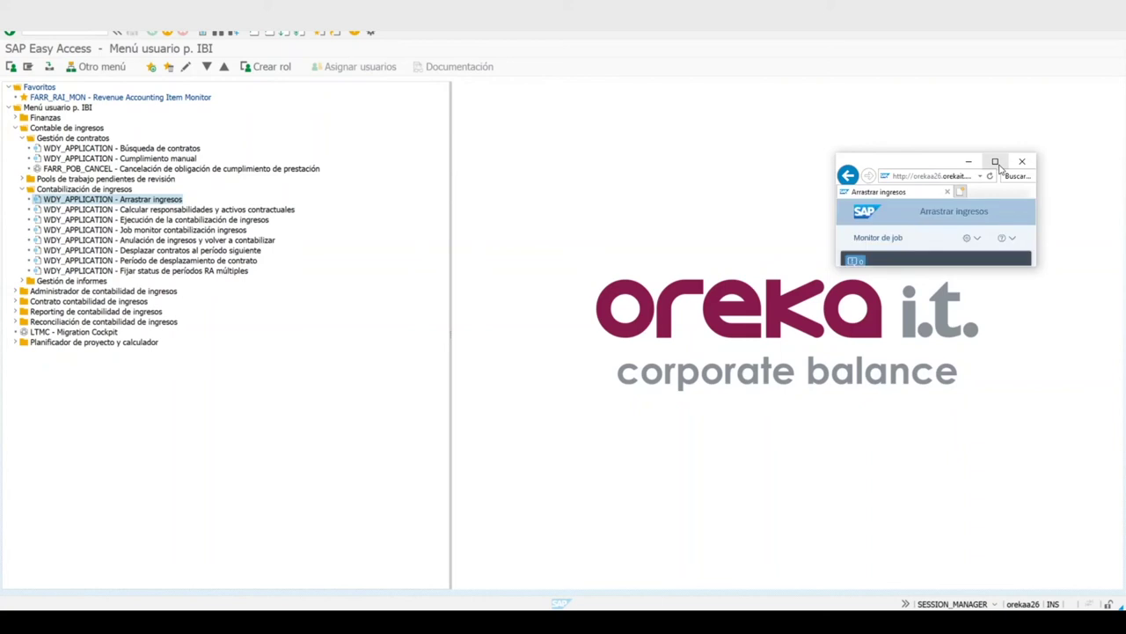
left_click(997, 163)
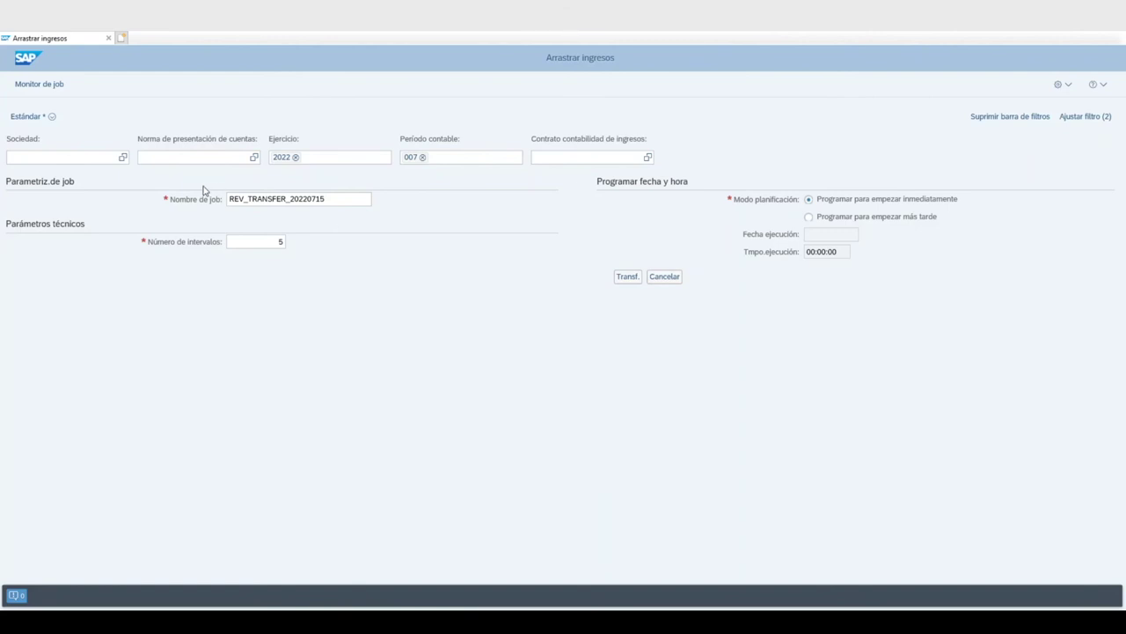
left_click(65, 157)
type("9")
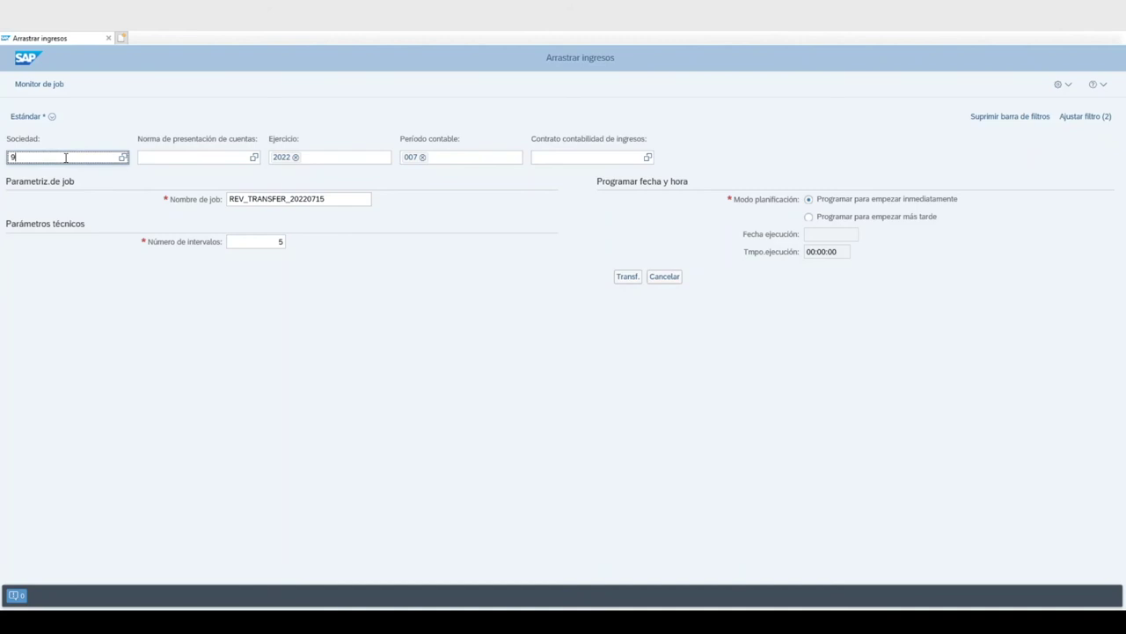
type("000")
left_click(173, 157)
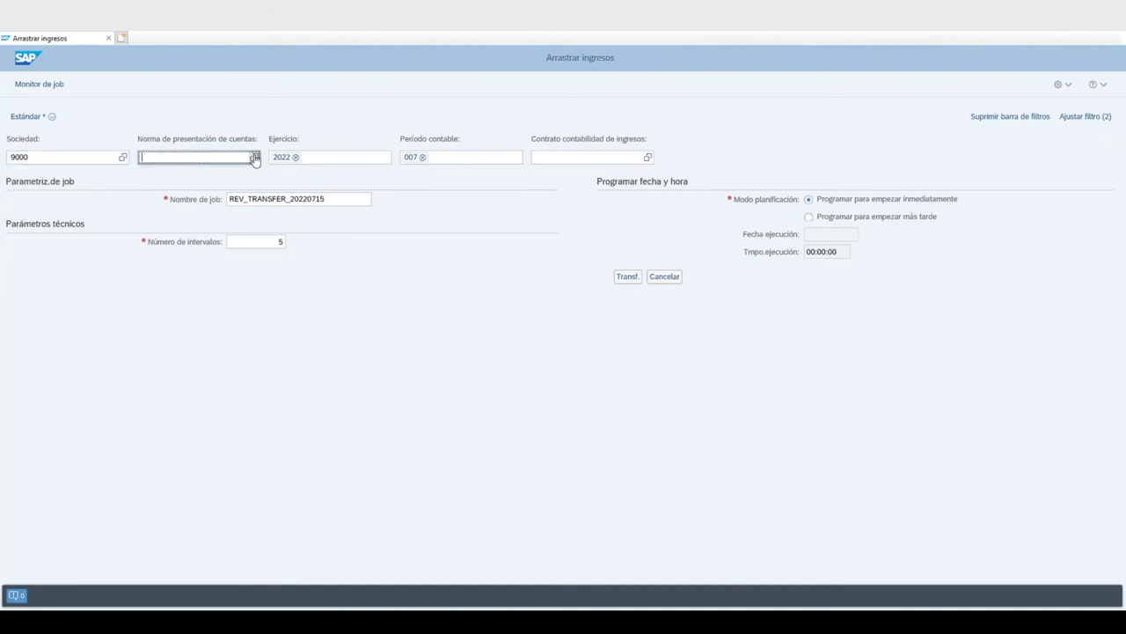
key("F4")
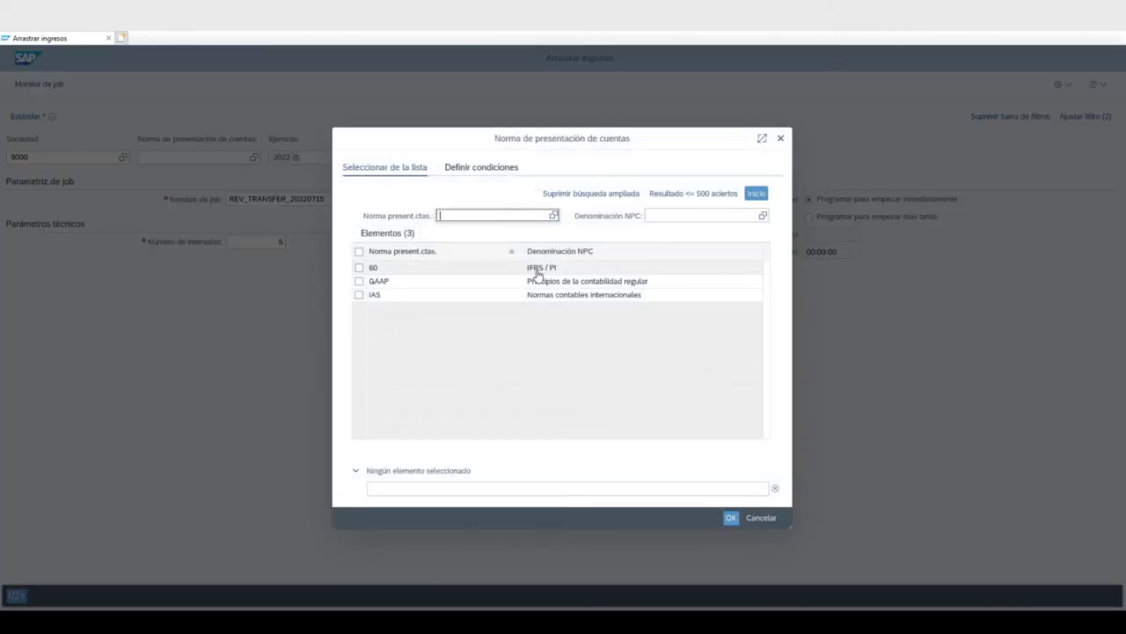
left_click(447, 273)
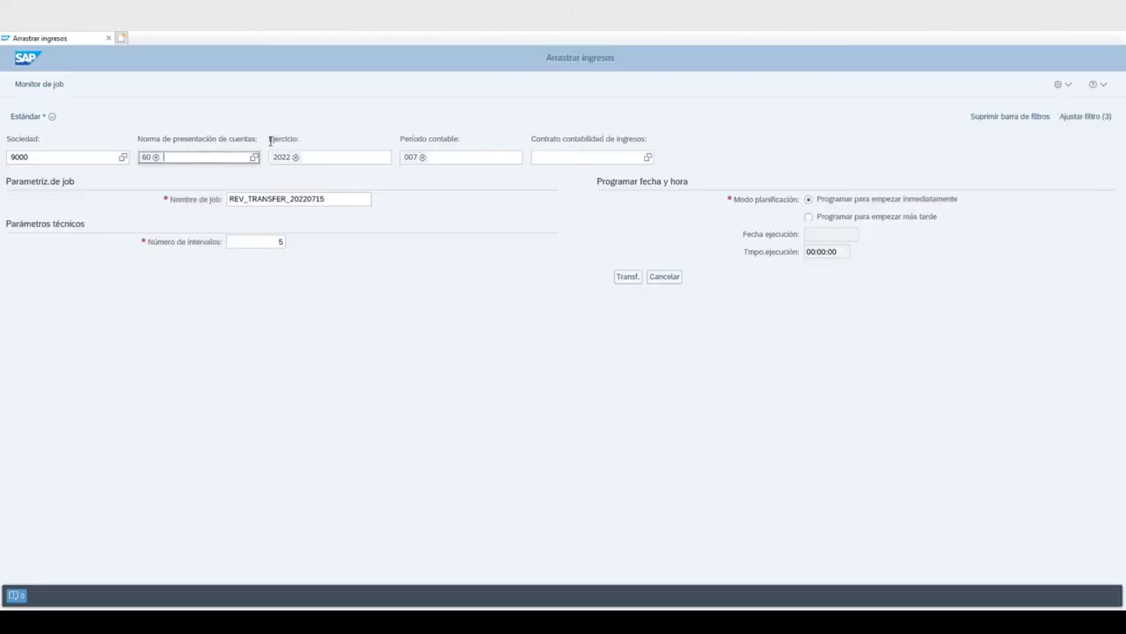
Restrict the transfer to revenue accounting contract 20601 and run it immediately
left_click(578, 157)
type("20601")
key("Return")
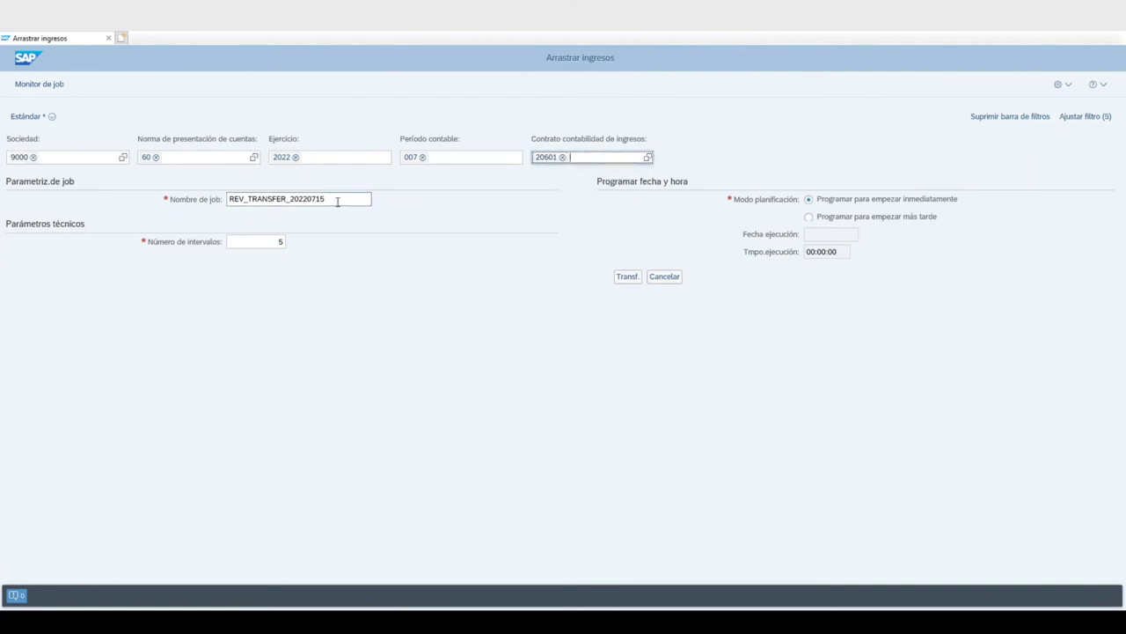
left_click(629, 278)
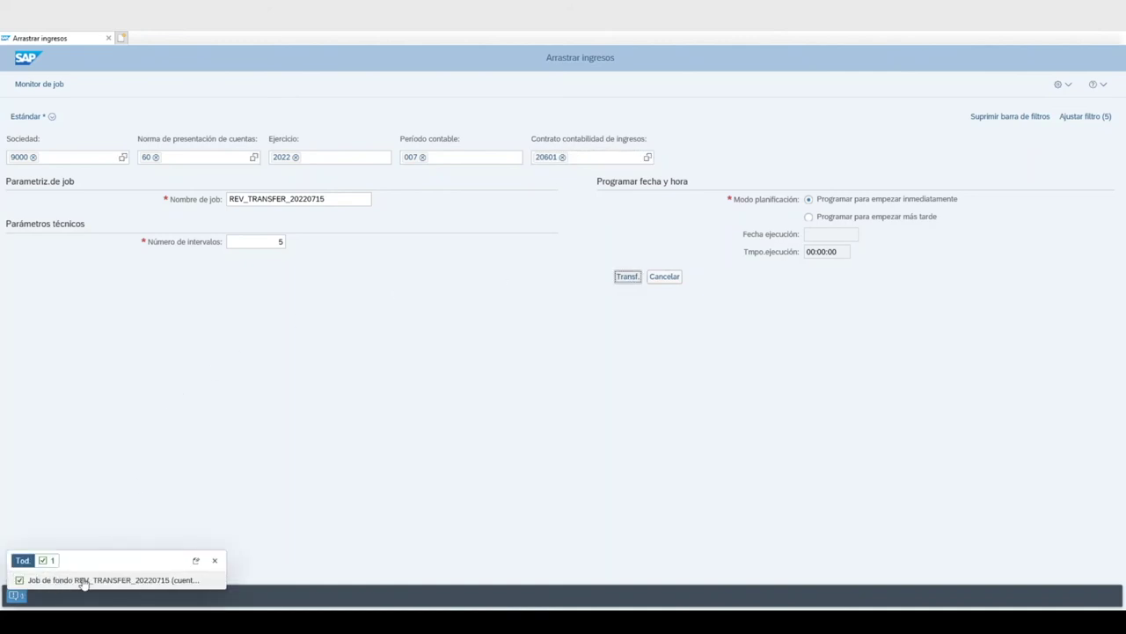
Check the status of the REV_TRANSFER_20220715 job in the job monitor, and close all the browser tabs
left_click(33, 85)
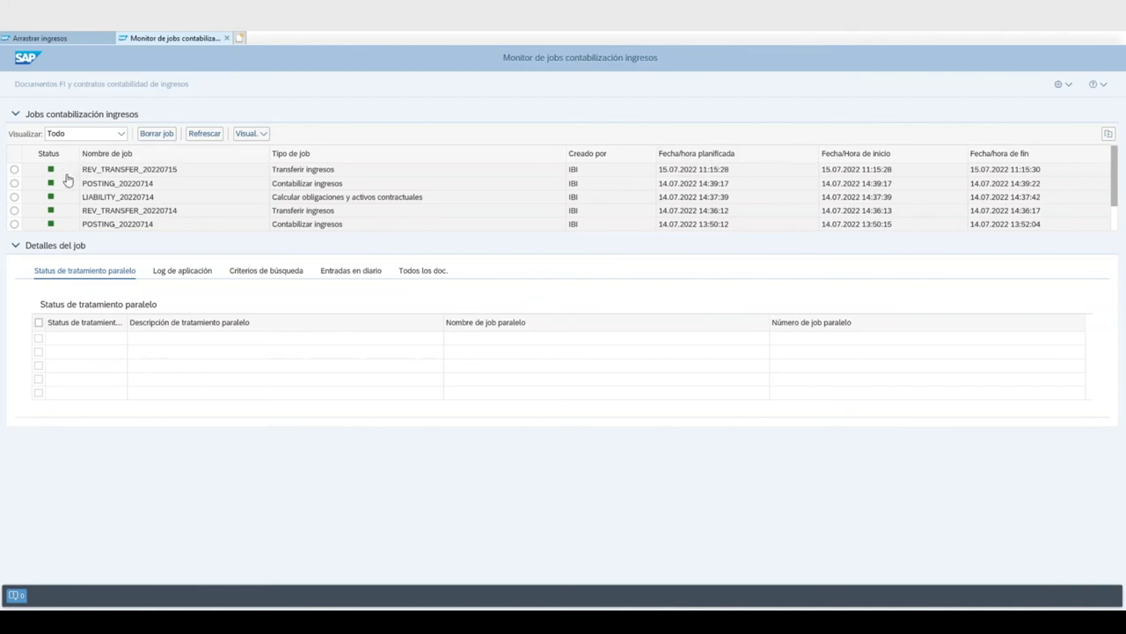
left_click(227, 38)
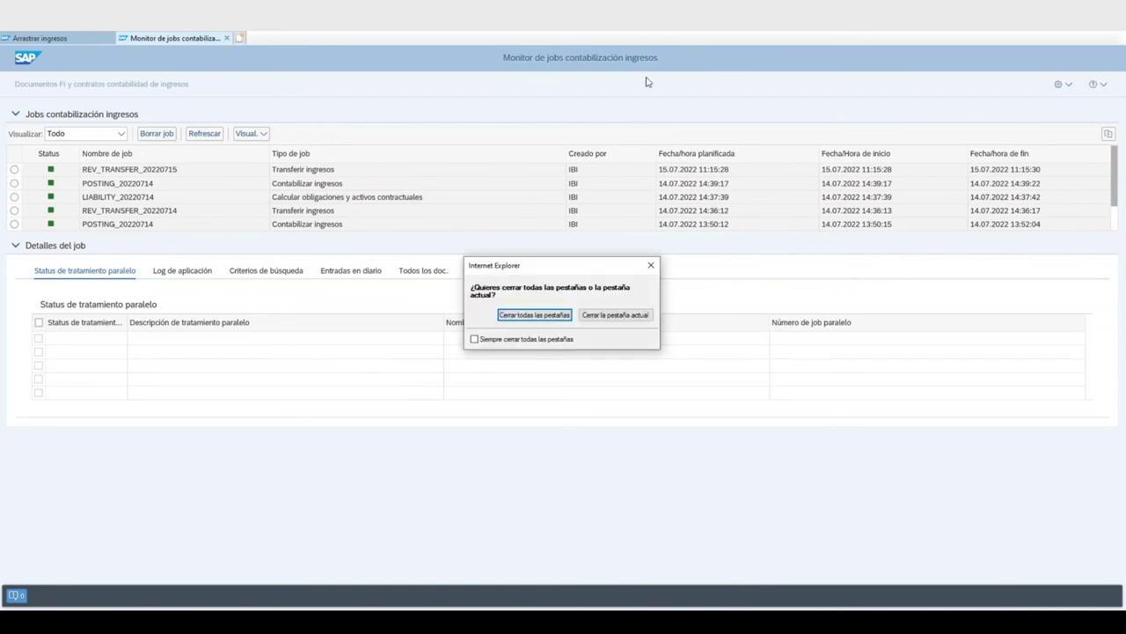
left_click(543, 310)
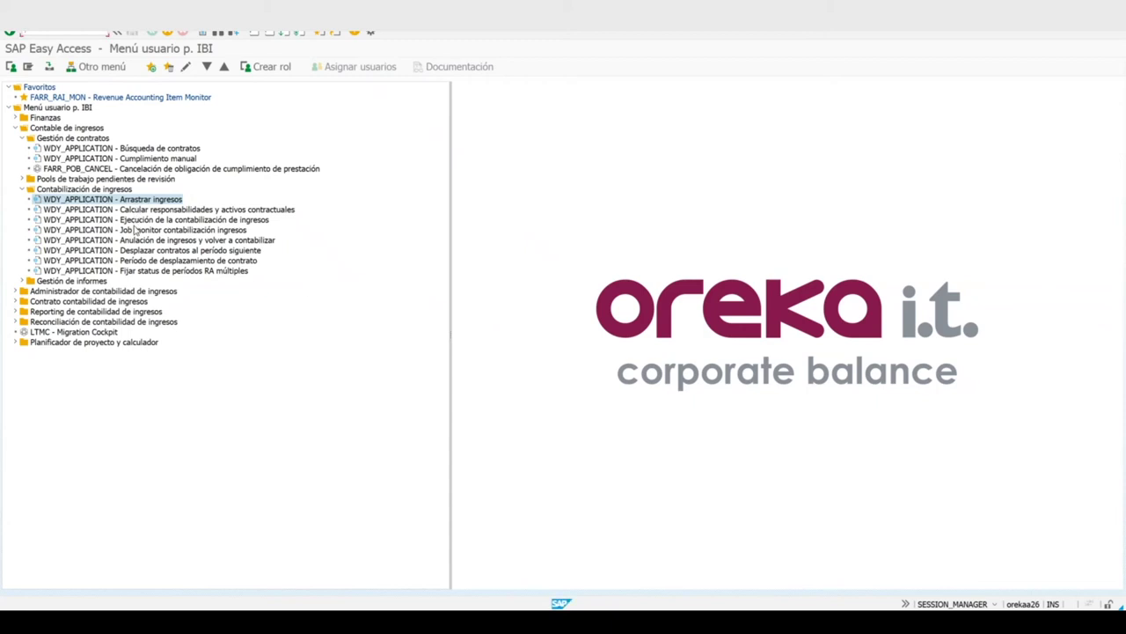
Open the revenue posting run and simulate it by account for company 9000, accounting principle 60 and contract 20601
left_click(137, 222)
double_click(96, 221)
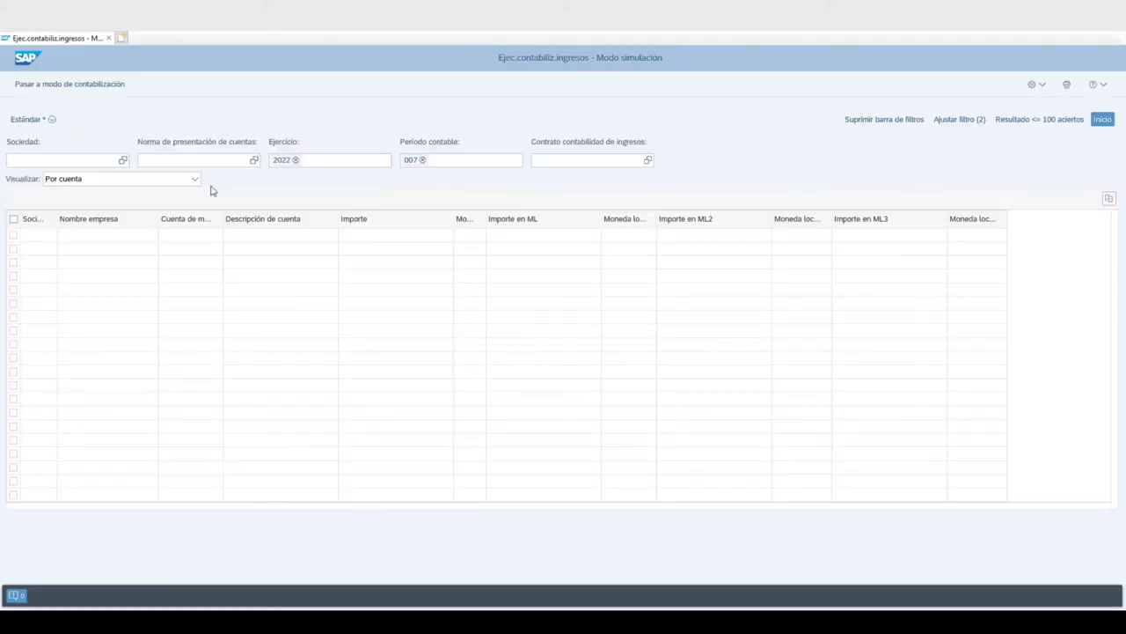
left_click(72, 158)
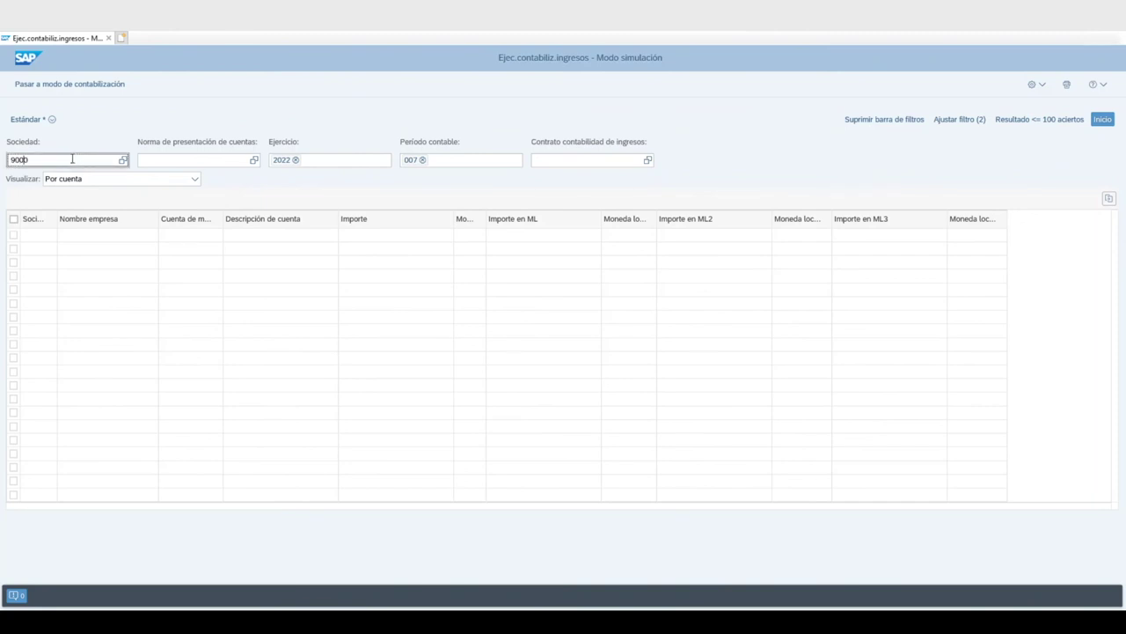
key("Tab")
type("60")
key("Tab")
key("Tab")
key("Tab")
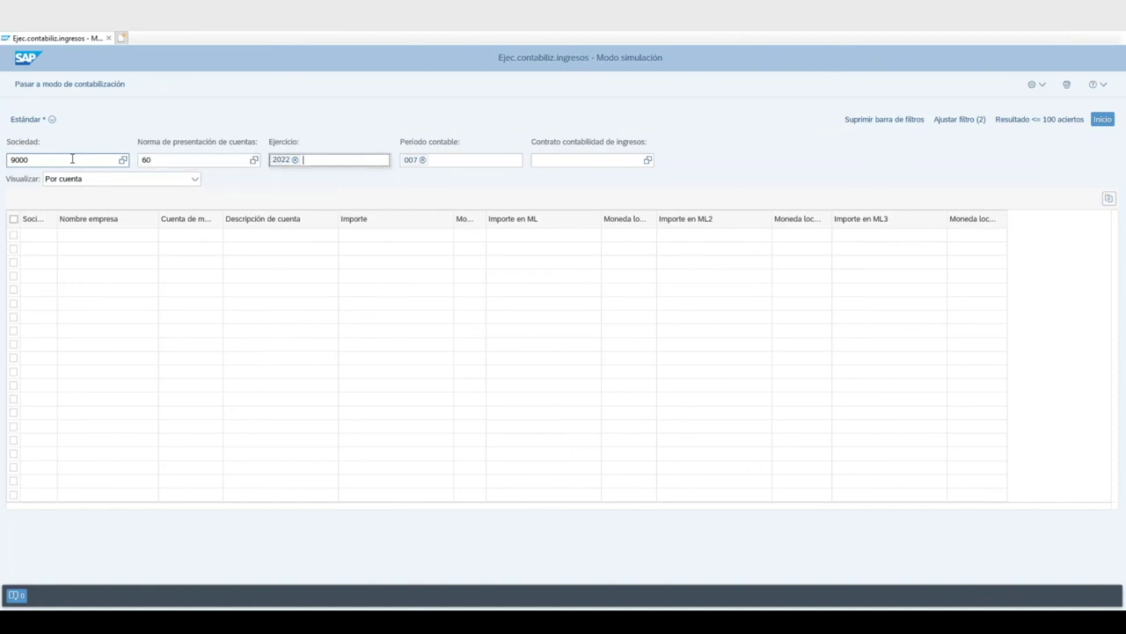
left_click(543, 174)
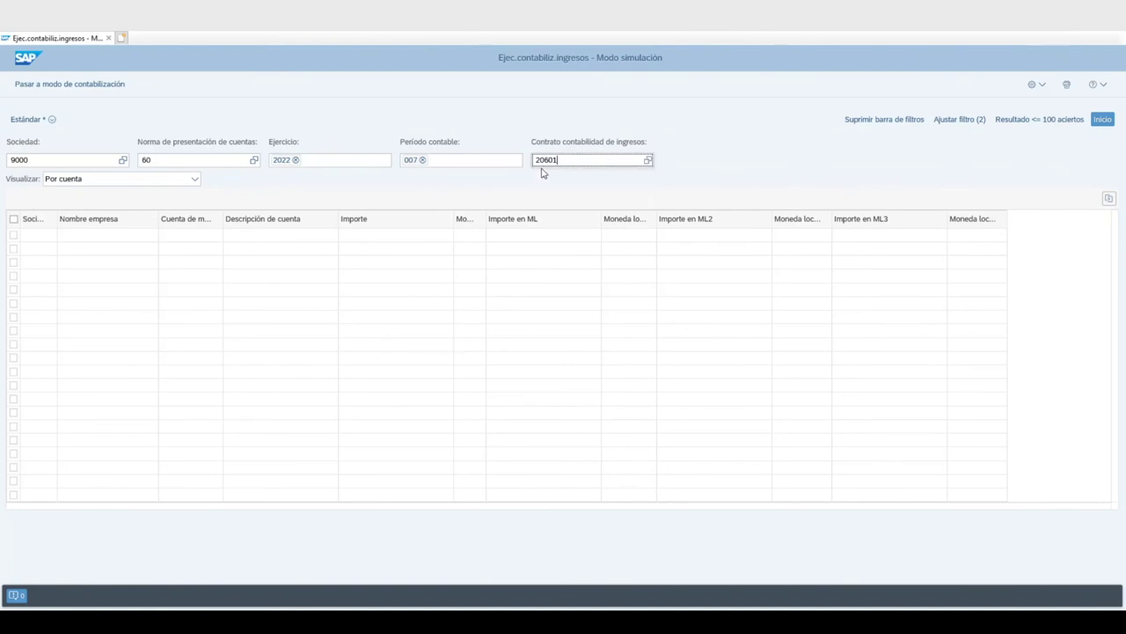
key("Return")
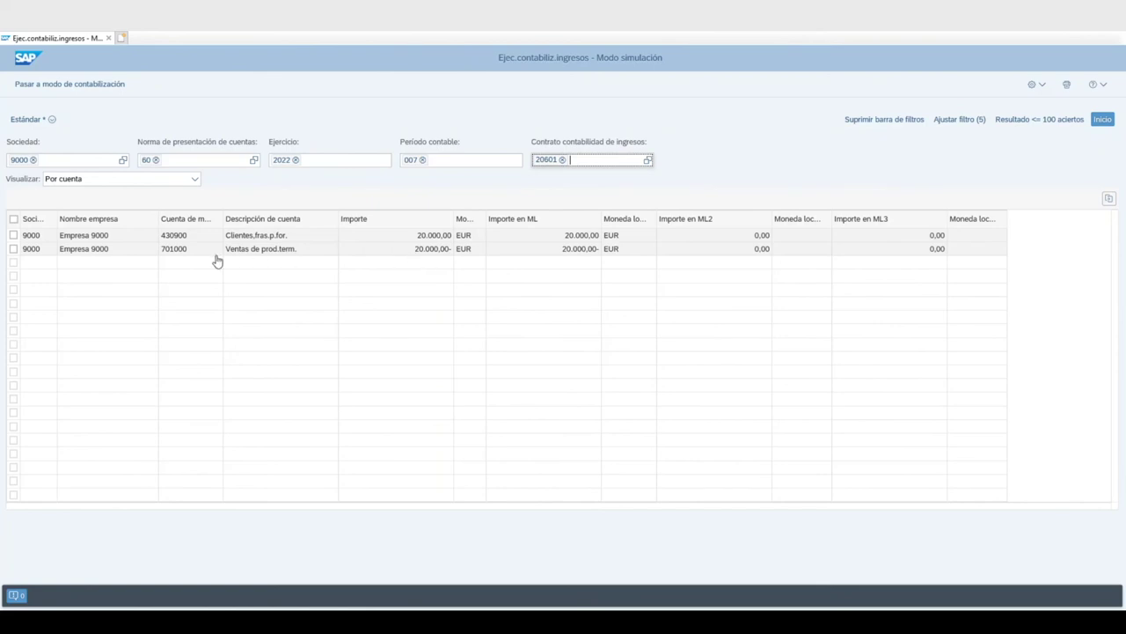
Switch the revenue posting run to posting mode and start the posting job immediately
left_click(54, 88)
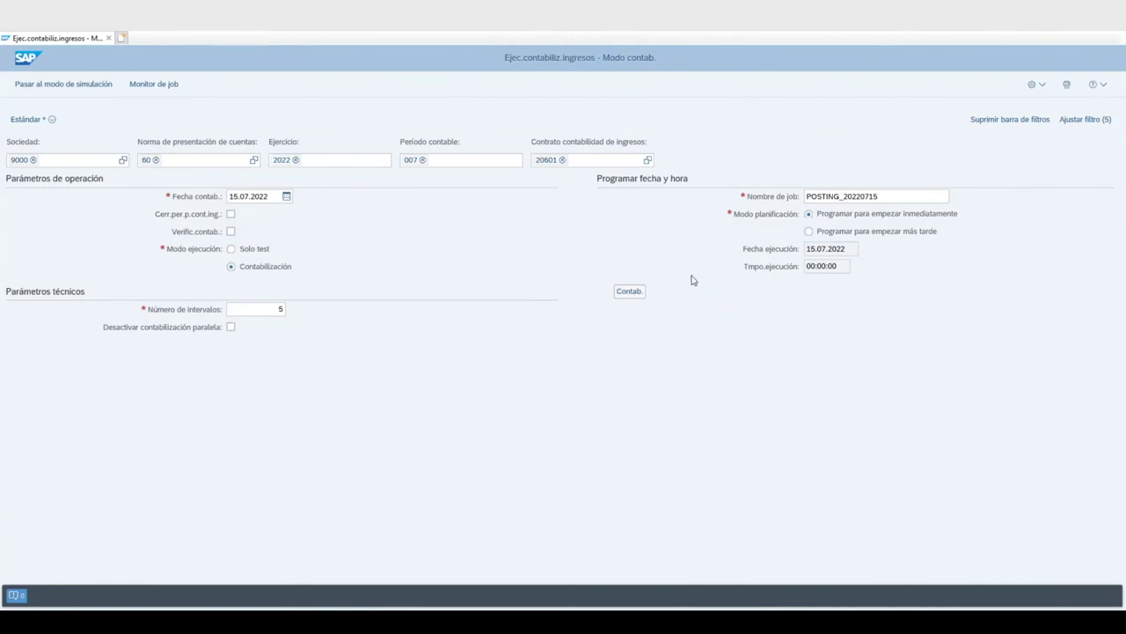
left_click(624, 298)
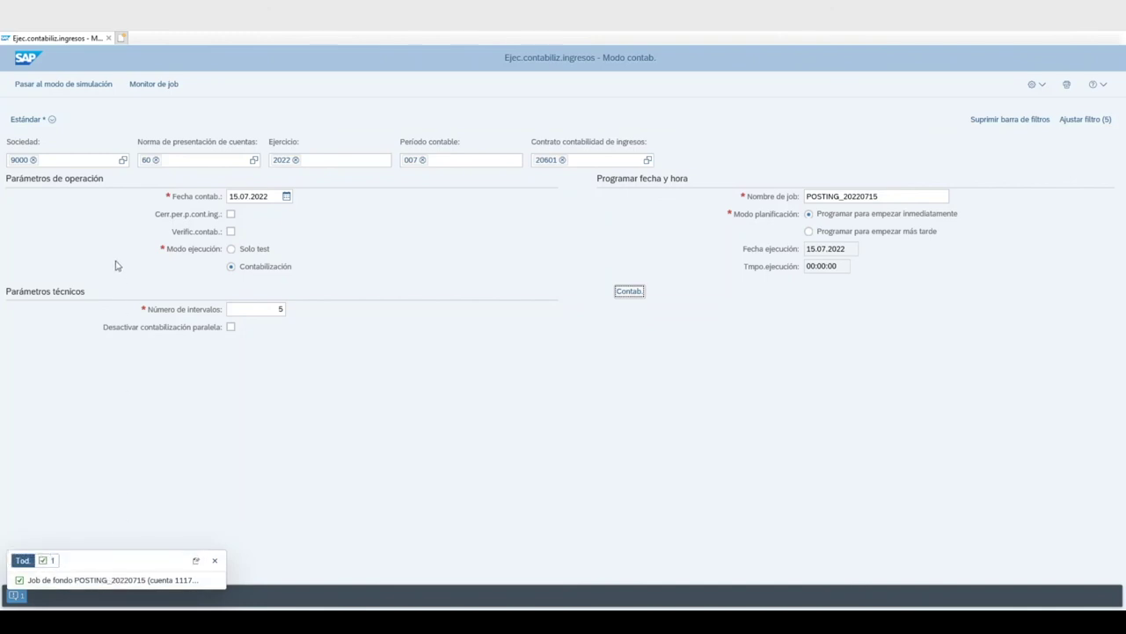
Select the POSTING_20220715 job in the job monitor and open the accounting document listed in its journal entries
left_click(141, 88)
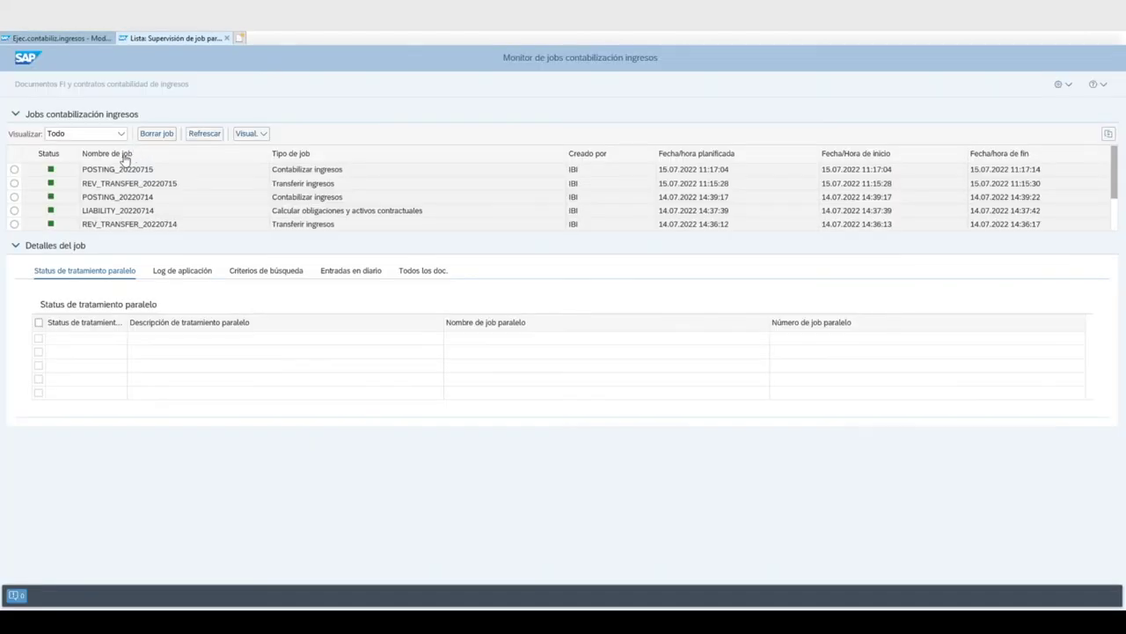
left_click(171, 175)
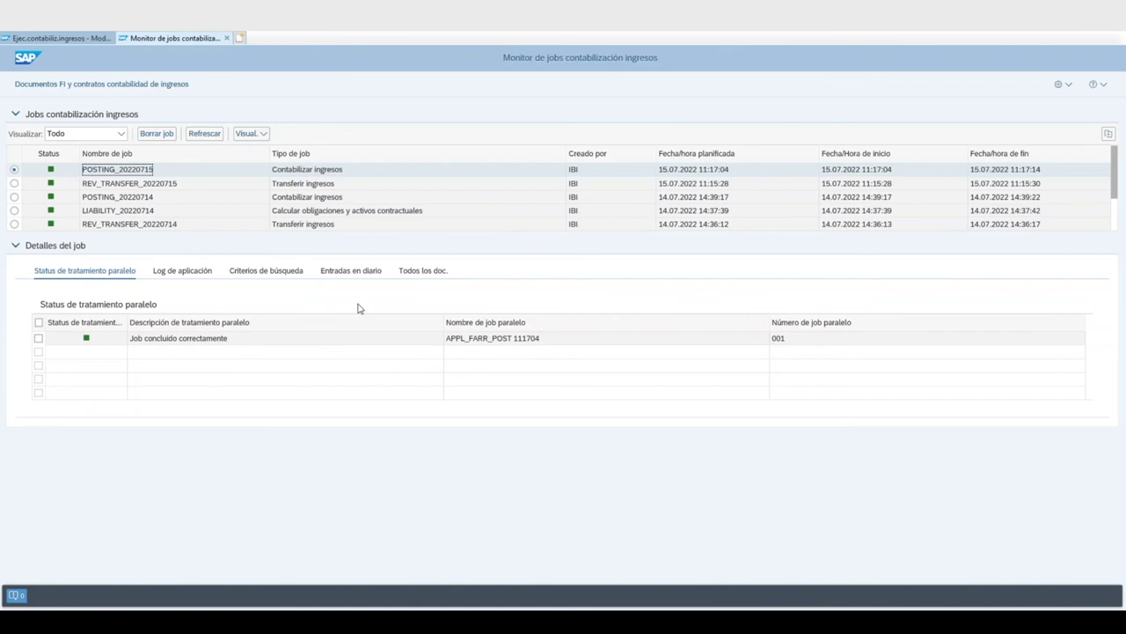
left_click(357, 273)
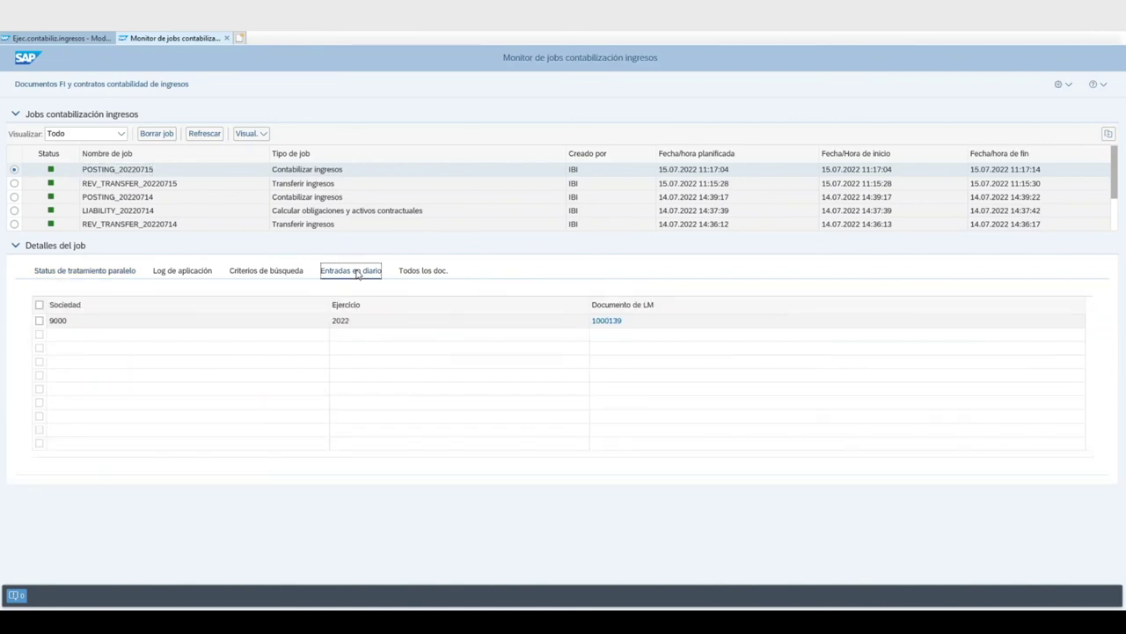
left_click(609, 323)
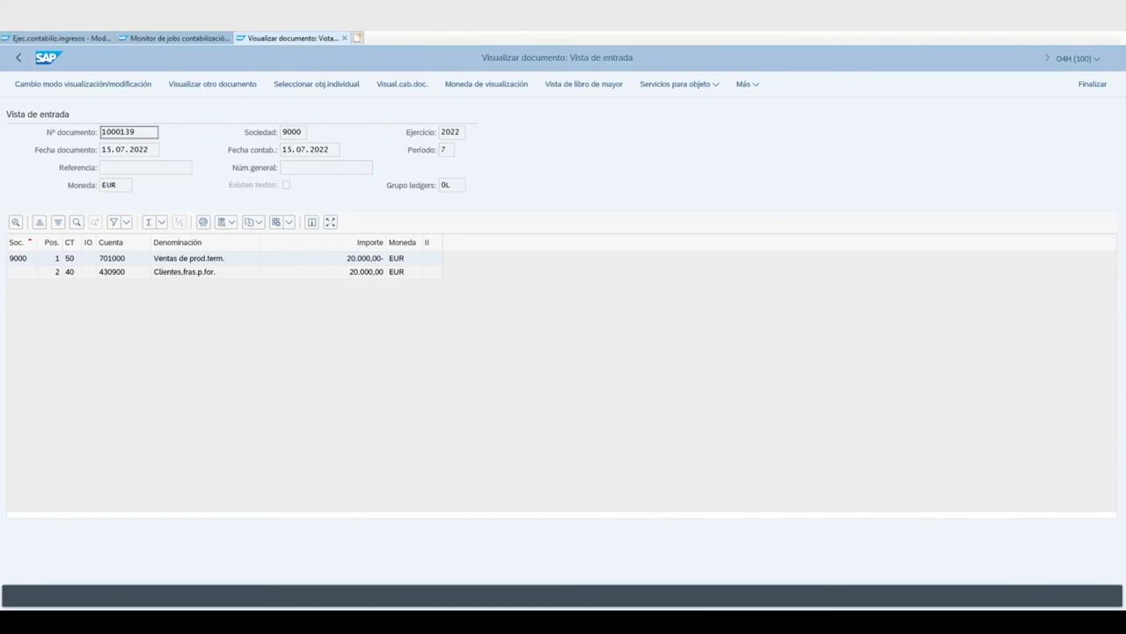
Close all the browser tabs, and create and save the invoice for document 80000171 in transaction VF01
key("alt+F4")
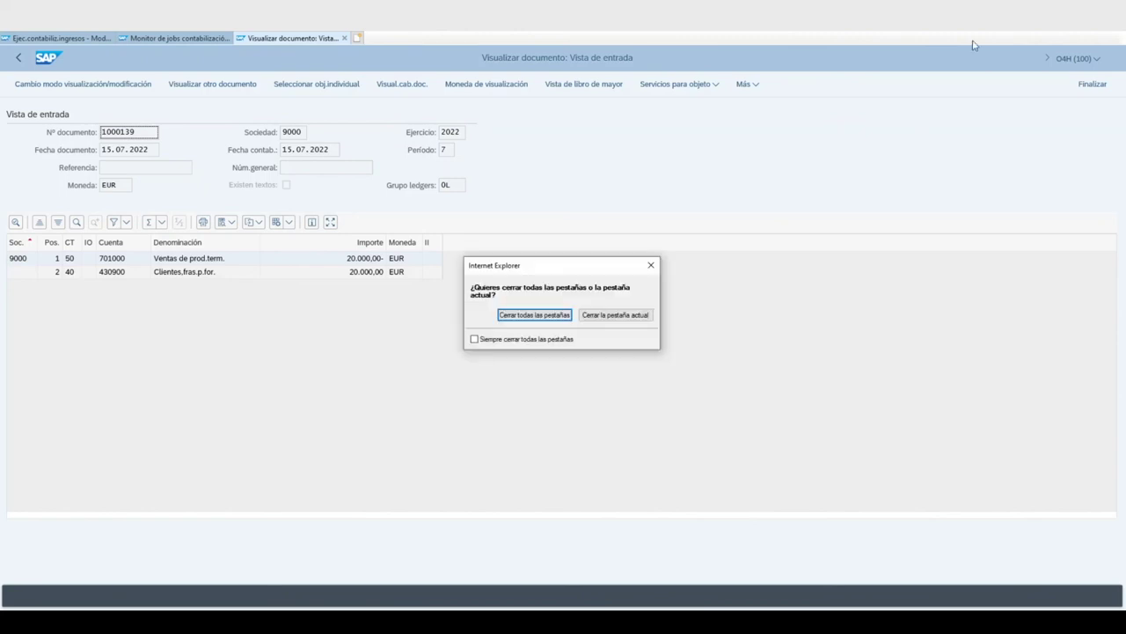
left_click(525, 314)
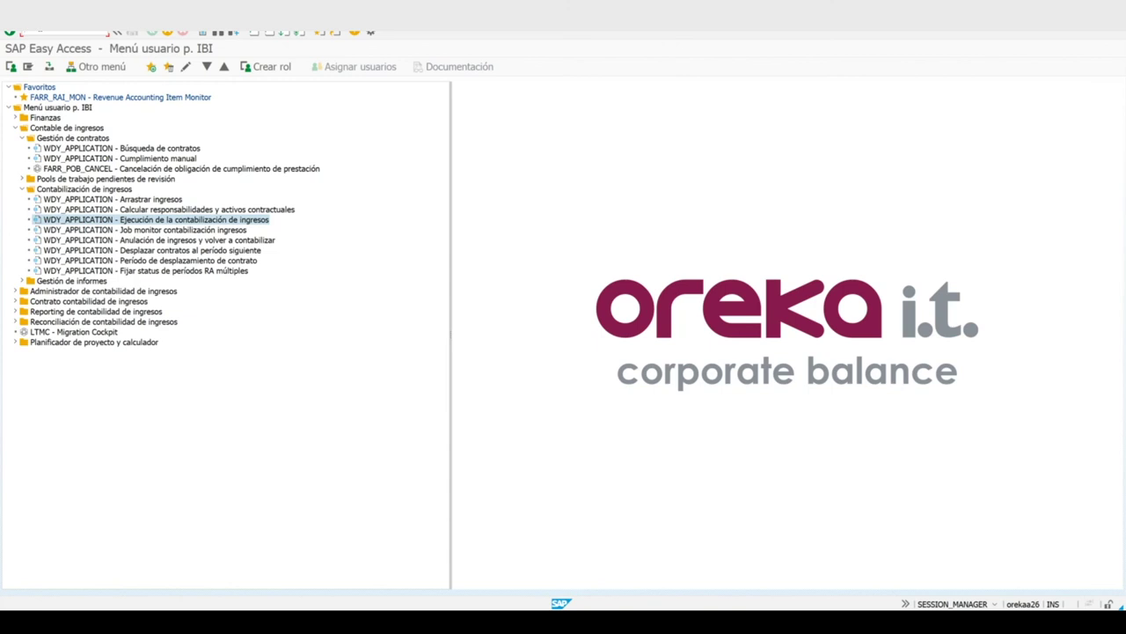
key("Return")
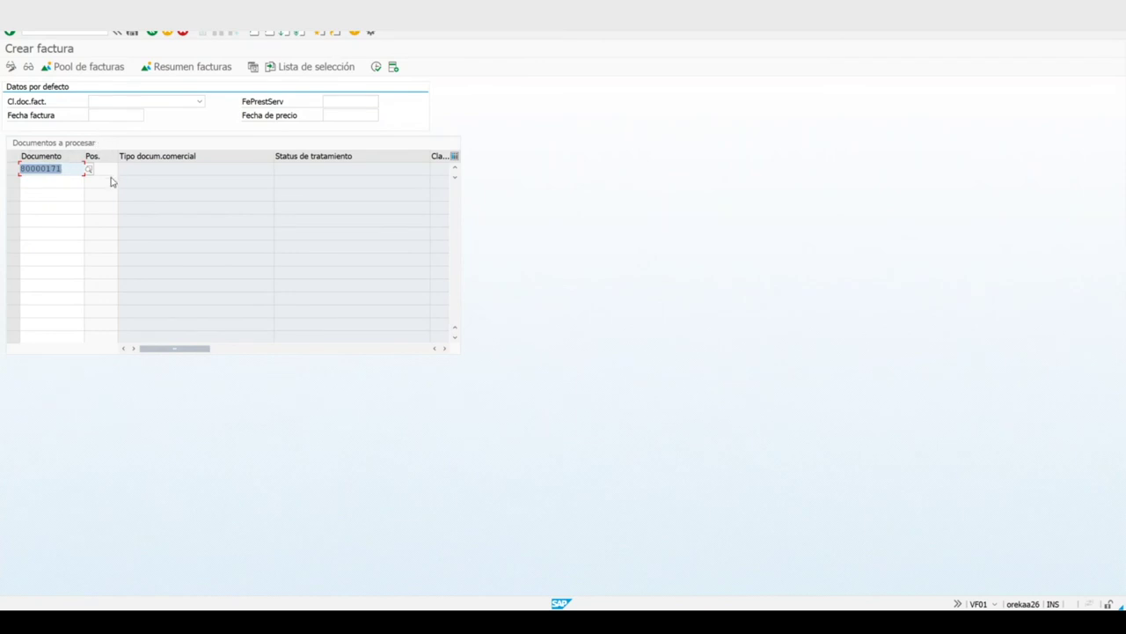
key("Return")
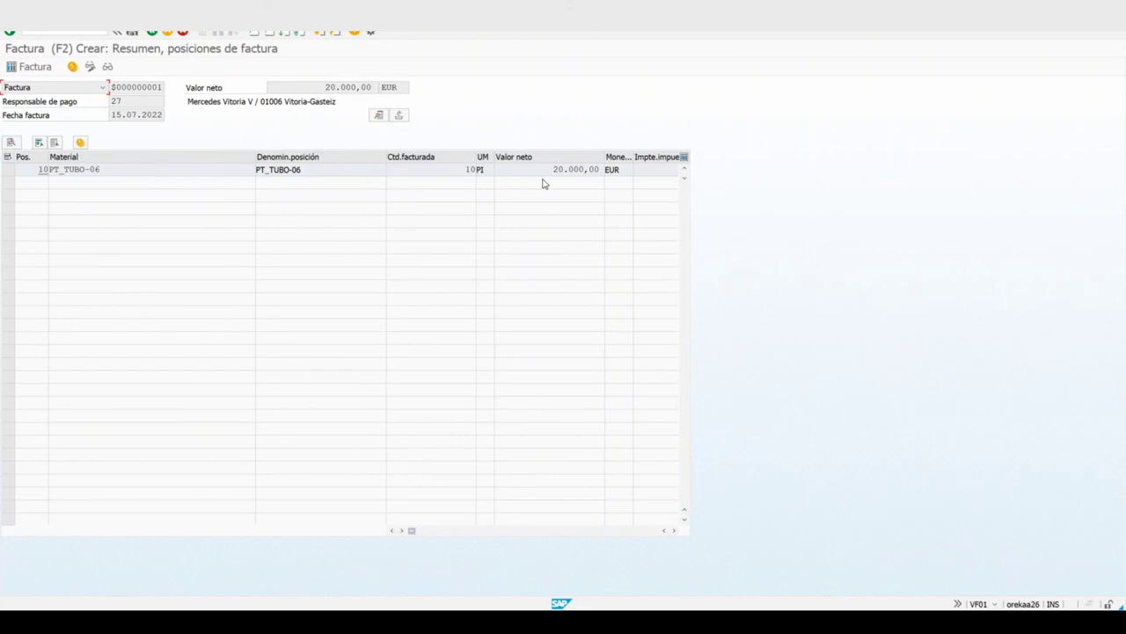
left_click(131, 33)
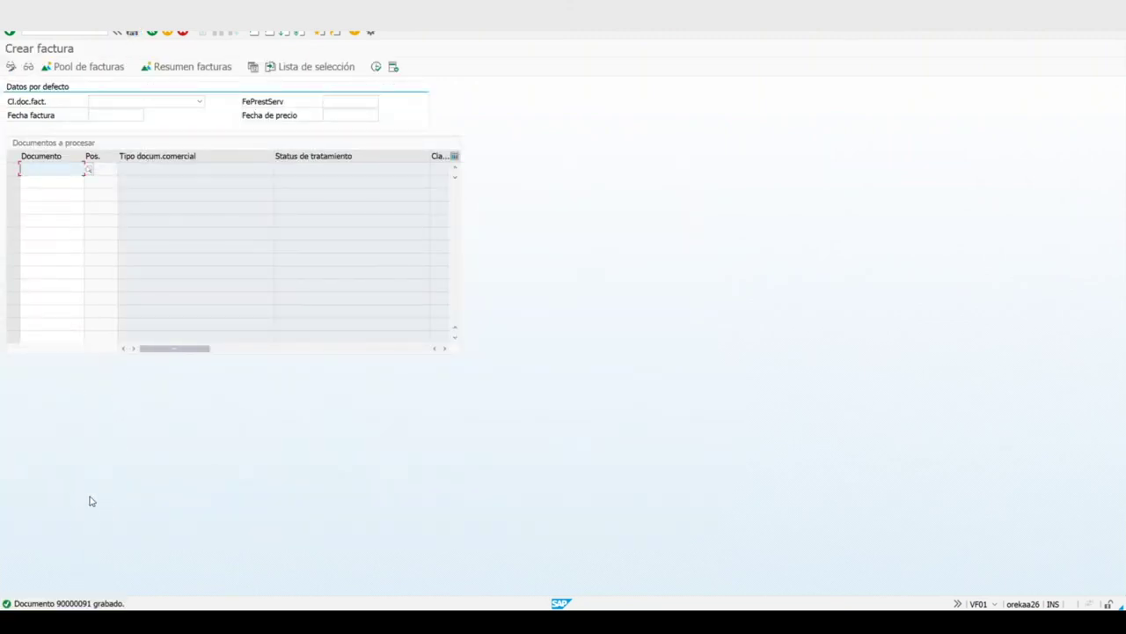
Display the newly saved invoice and open the accounting document from its list of finance documents
left_click(18, 25)
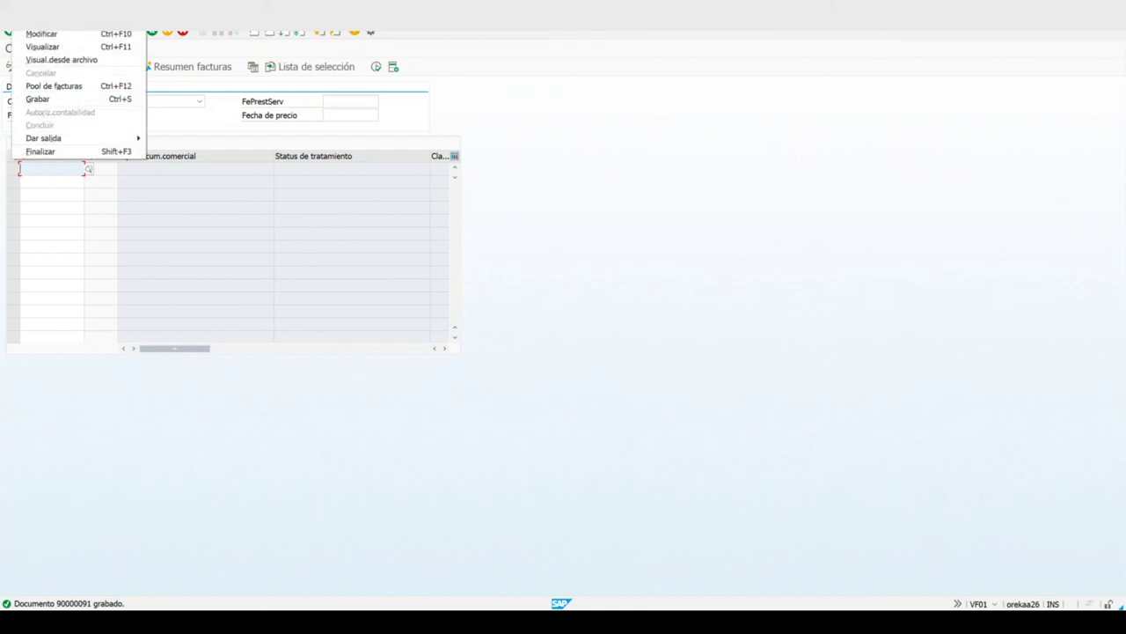
left_click(44, 45)
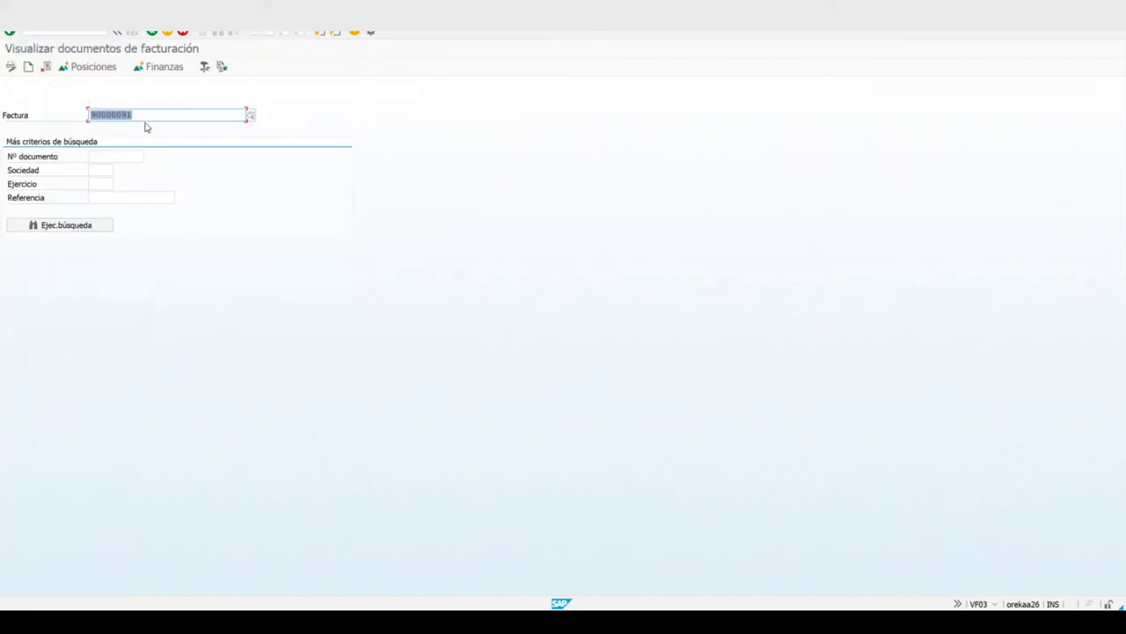
left_click(161, 73)
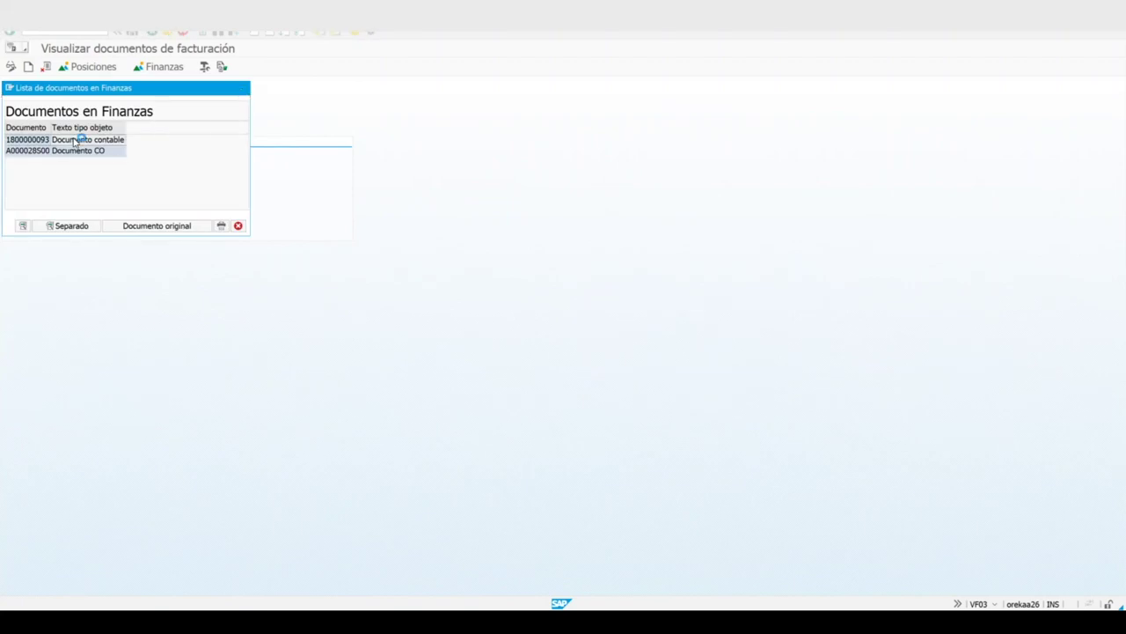
double_click(76, 141)
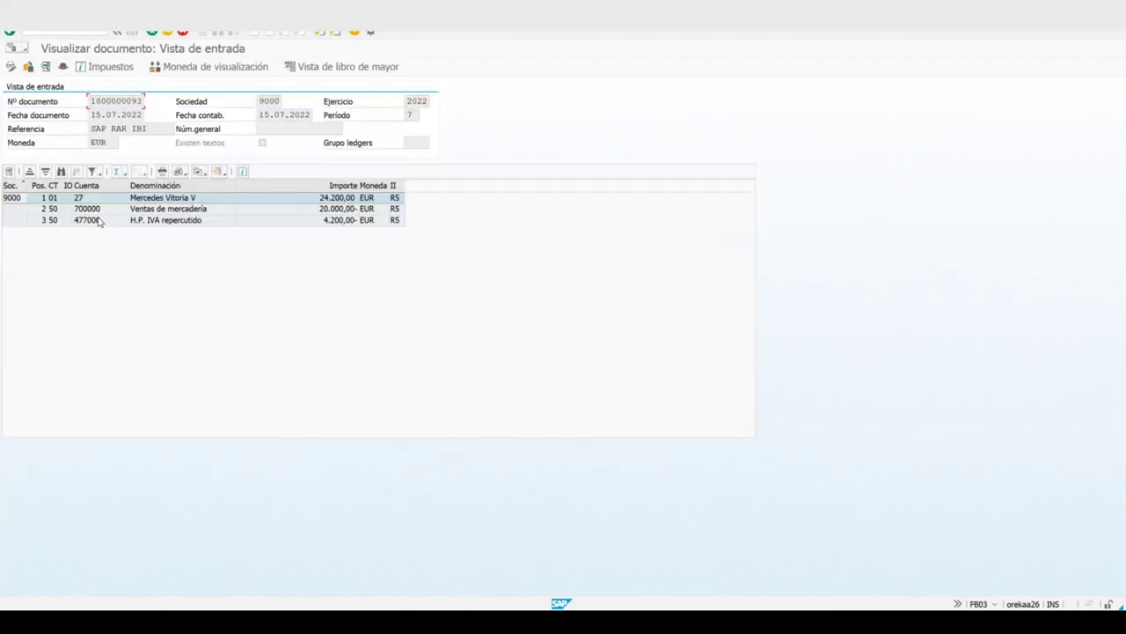
Review the sales, output VAT and customer lines of the accounting document, and return to the SAP Easy Access menu
left_click(103, 213)
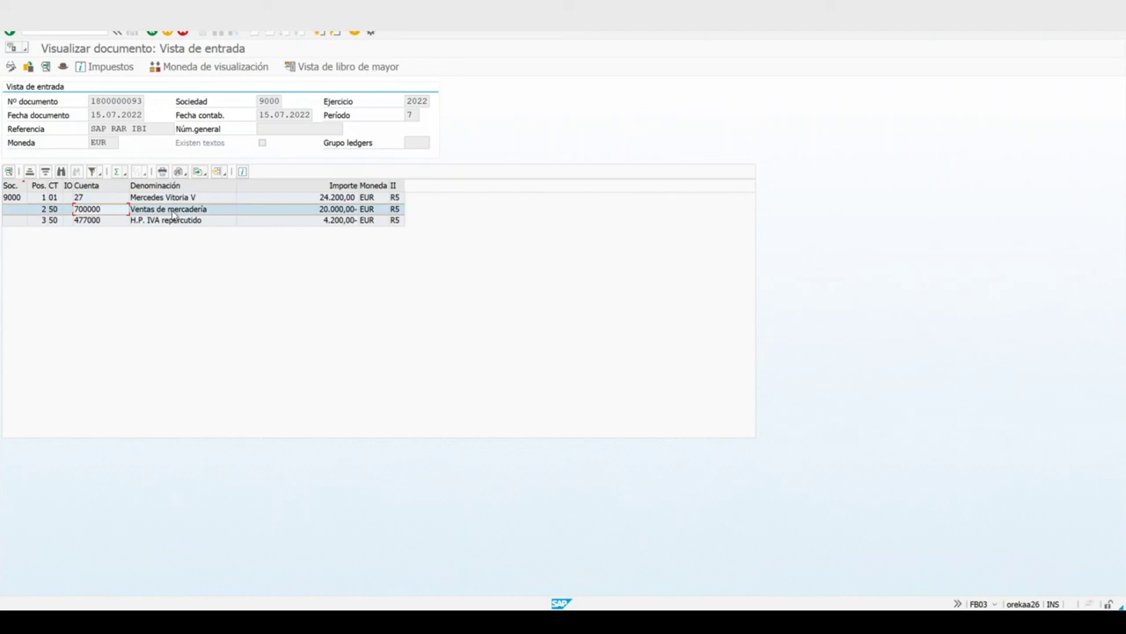
left_click(97, 222)
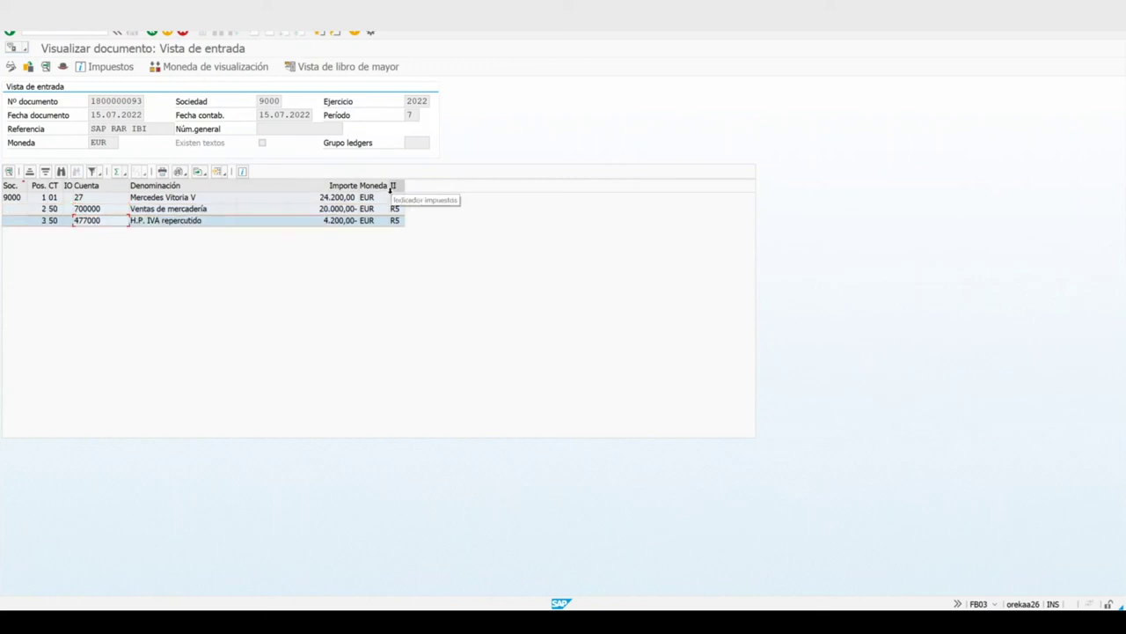
left_click(303, 201)
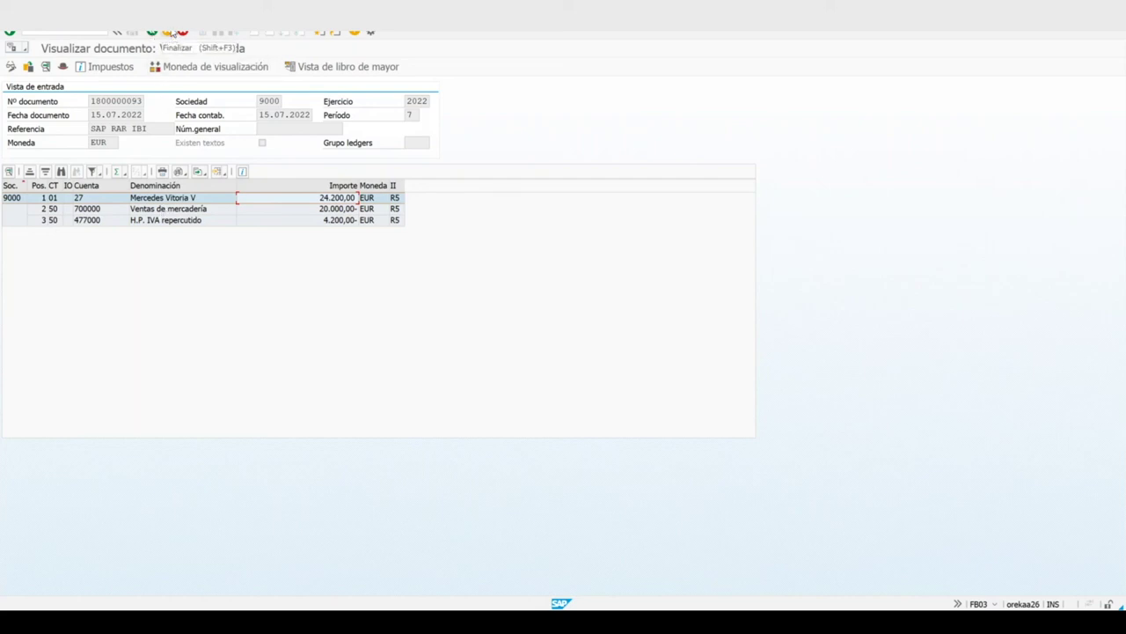
left_click(172, 35)
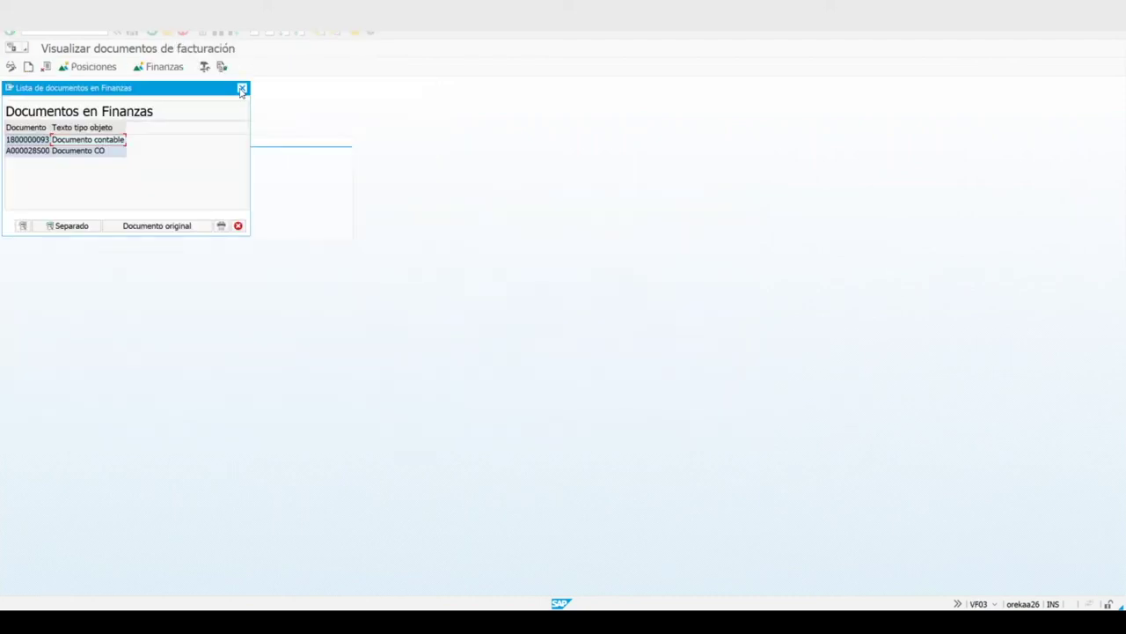
left_click(242, 88)
left_click(172, 33)
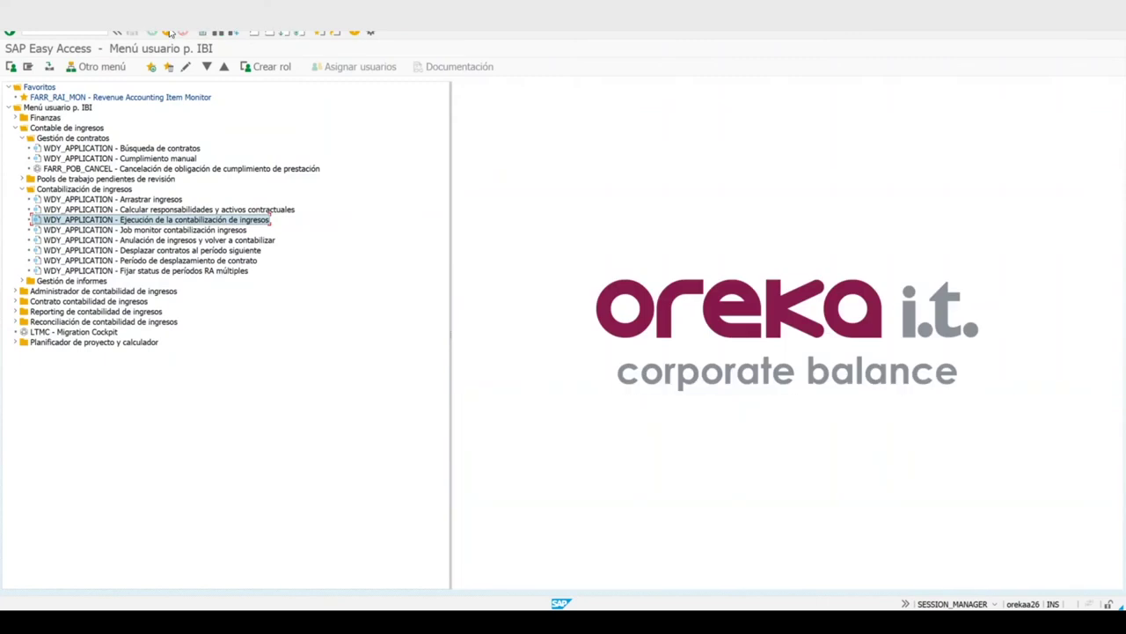
List revenue accounting items in the FARR_RAI_MON monitor with all item types, all statuses and the date 15.07.2022
double_click(62, 98)
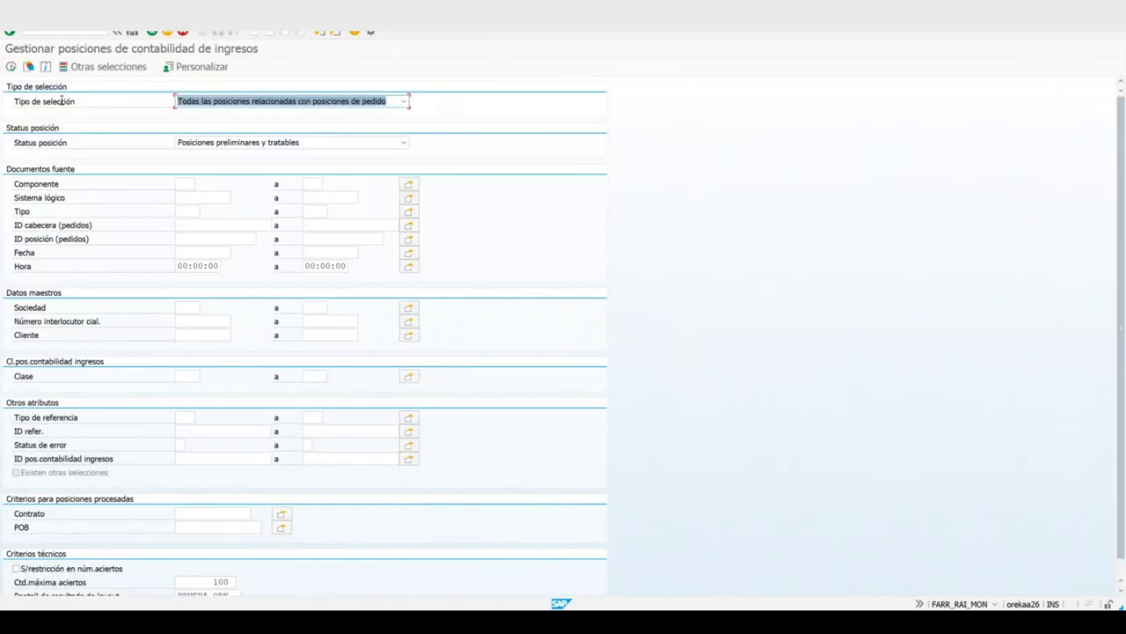
left_click(247, 106)
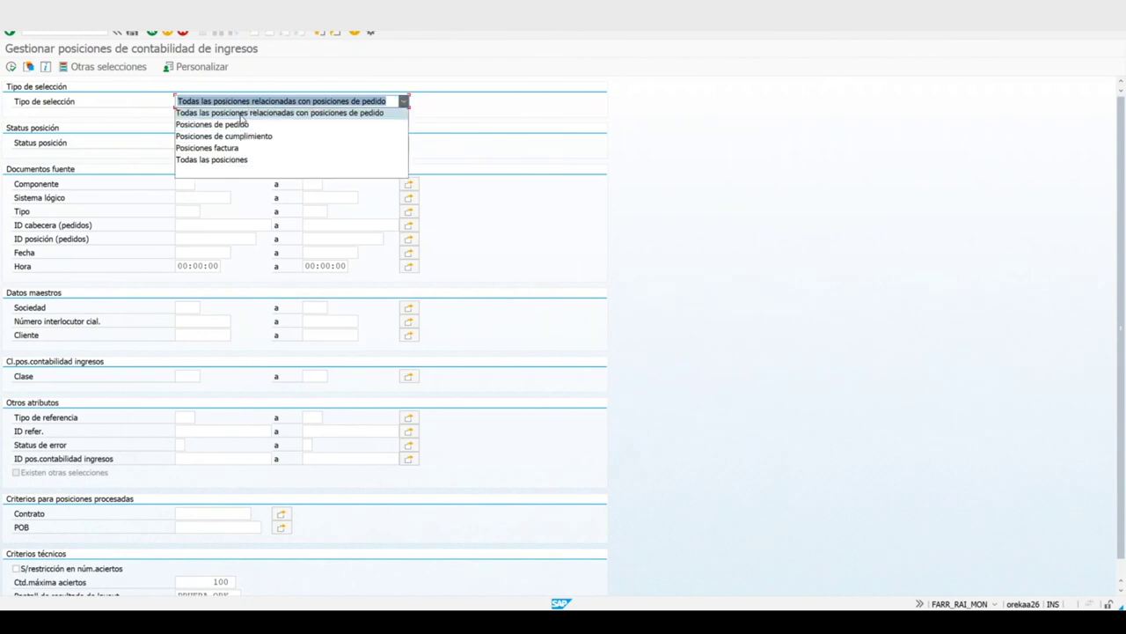
left_click(231, 161)
left_click(225, 140)
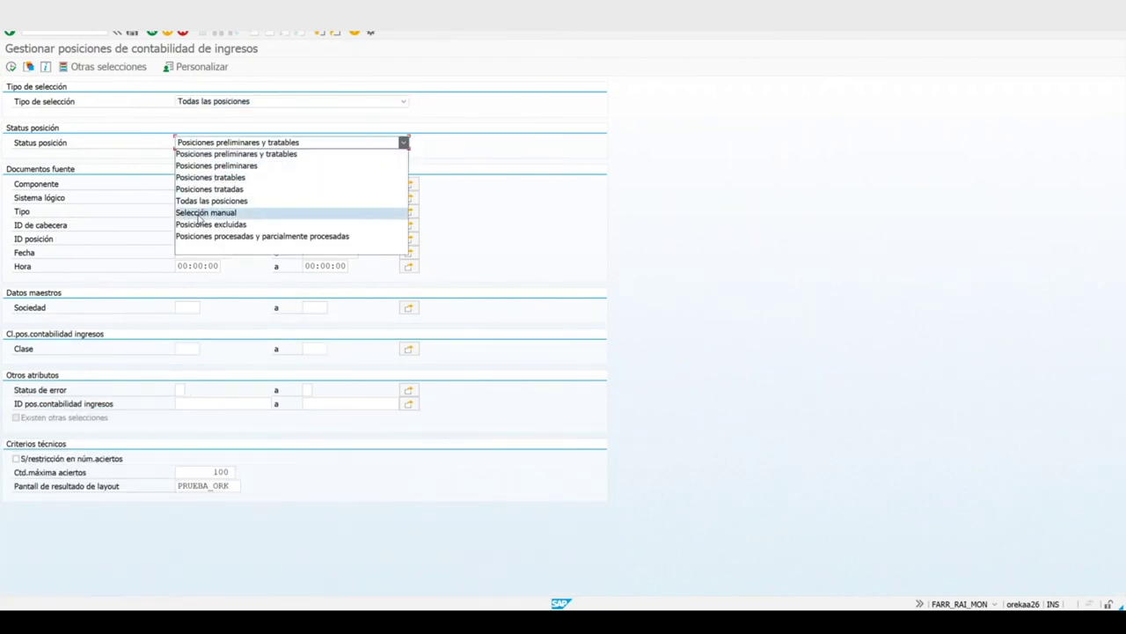
left_click(203, 202)
left_click(179, 252)
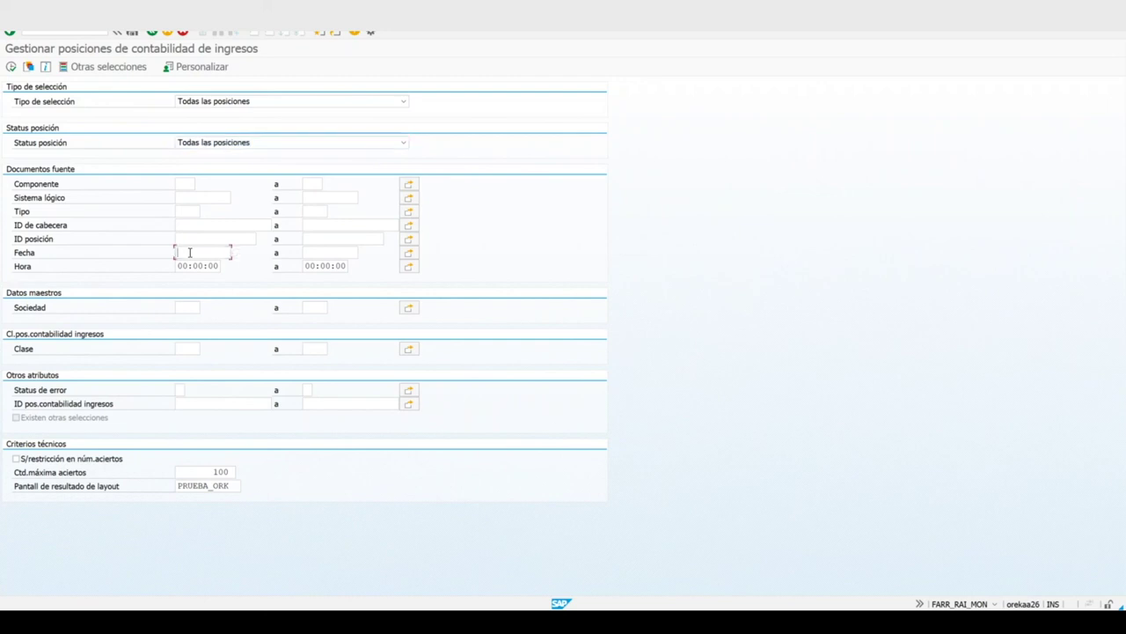
left_click(197, 251)
left_click(198, 261)
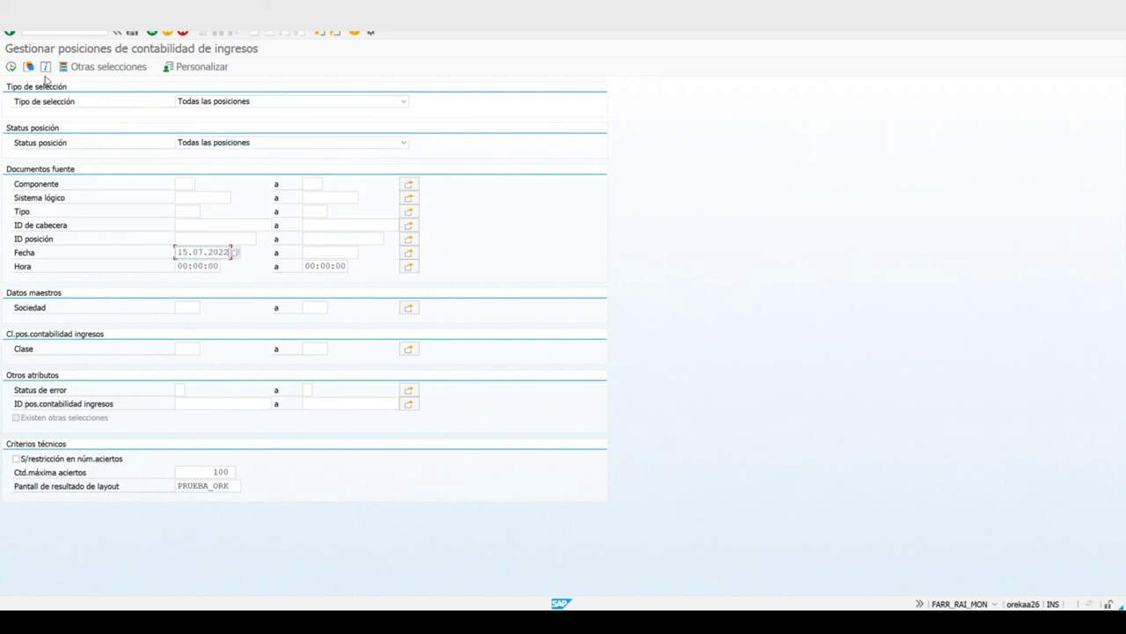
left_click(8, 69)
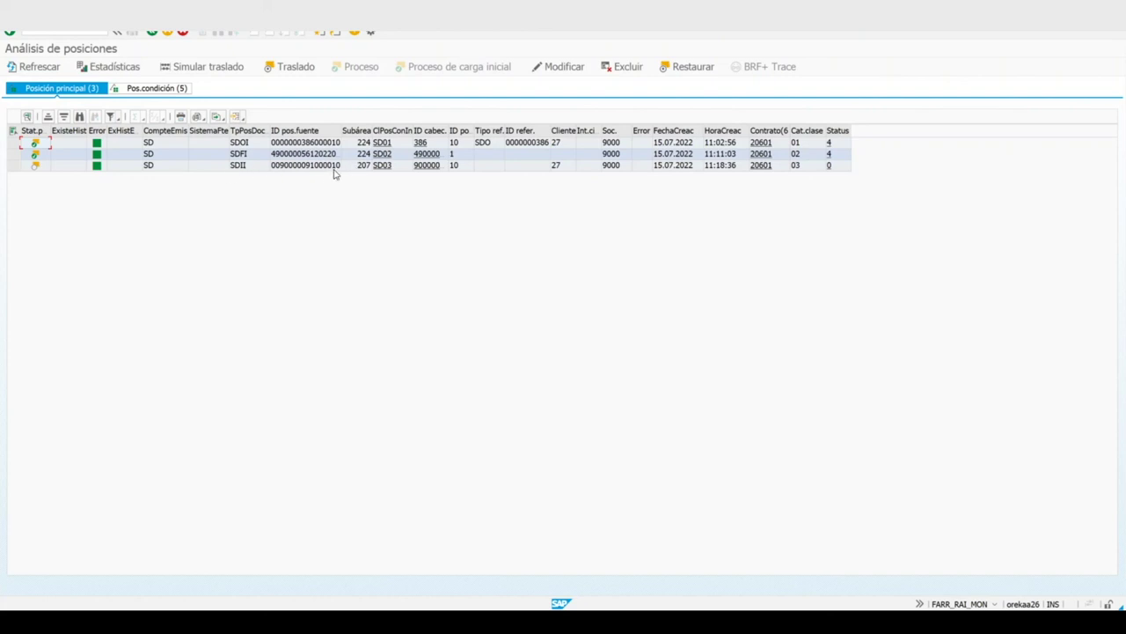
Check the name of the SD03 revenue accounting item class and return to the item list
left_click(388, 170)
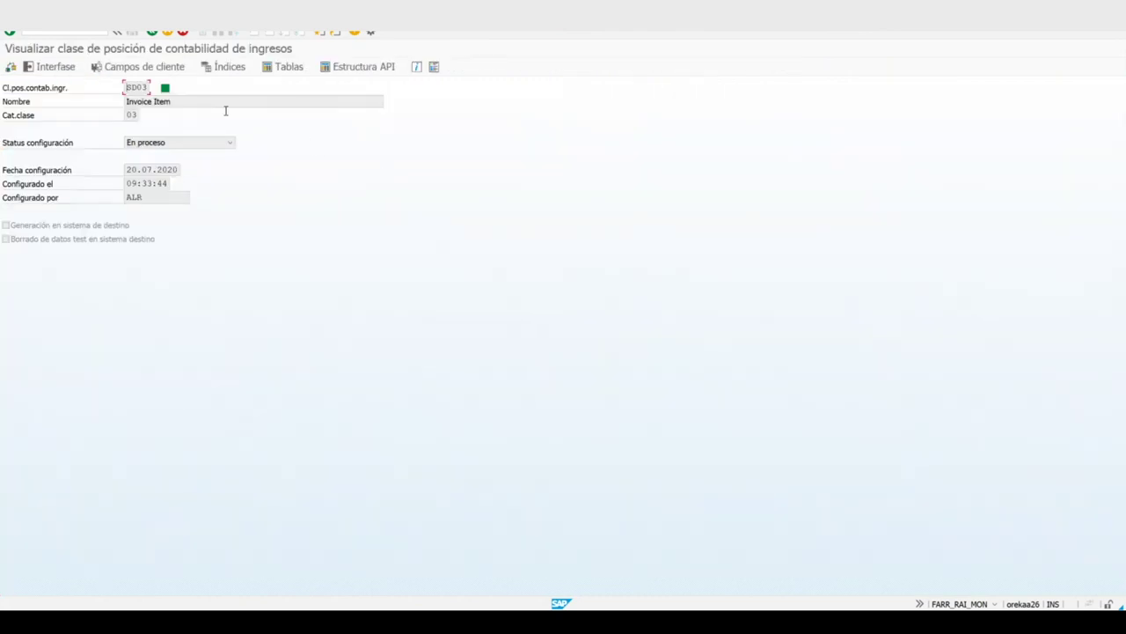
left_click_drag(183, 104, 125, 104)
left_click(150, 32)
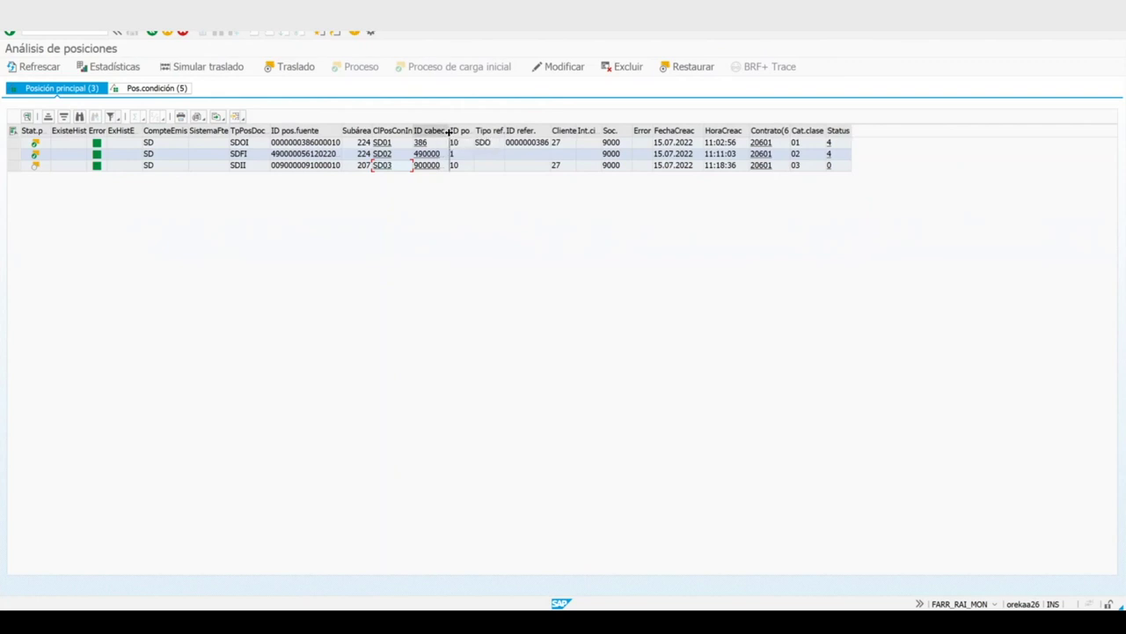
Widen the header ID column to fit its values and check the SD01 order and SD02 fulfillment items
double_click(448, 130)
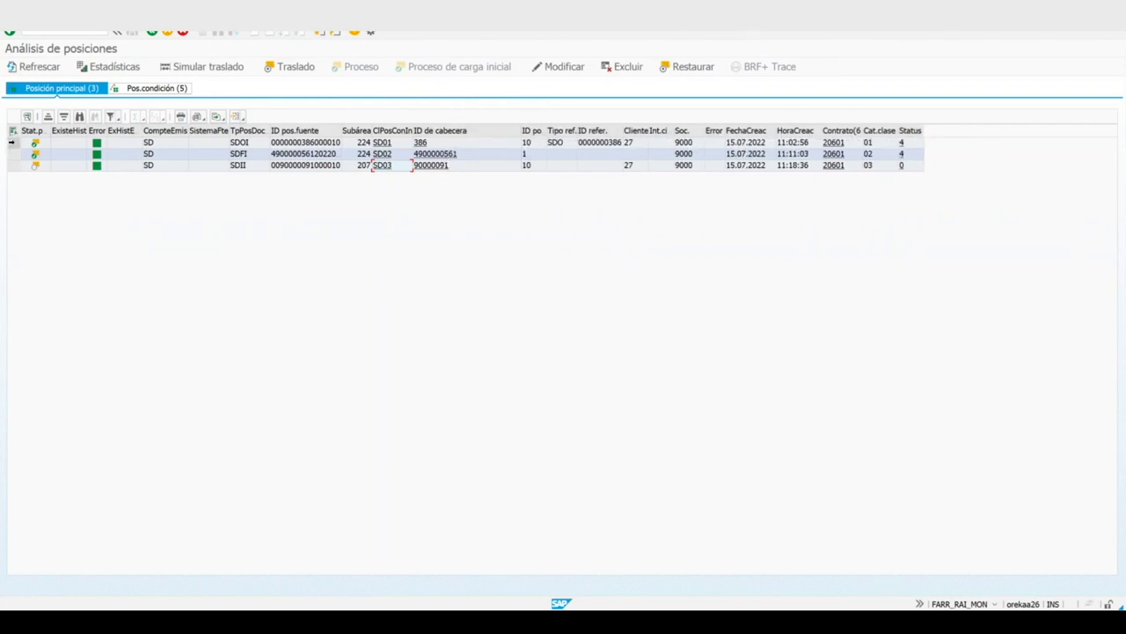
left_click(13, 143, "ctrl")
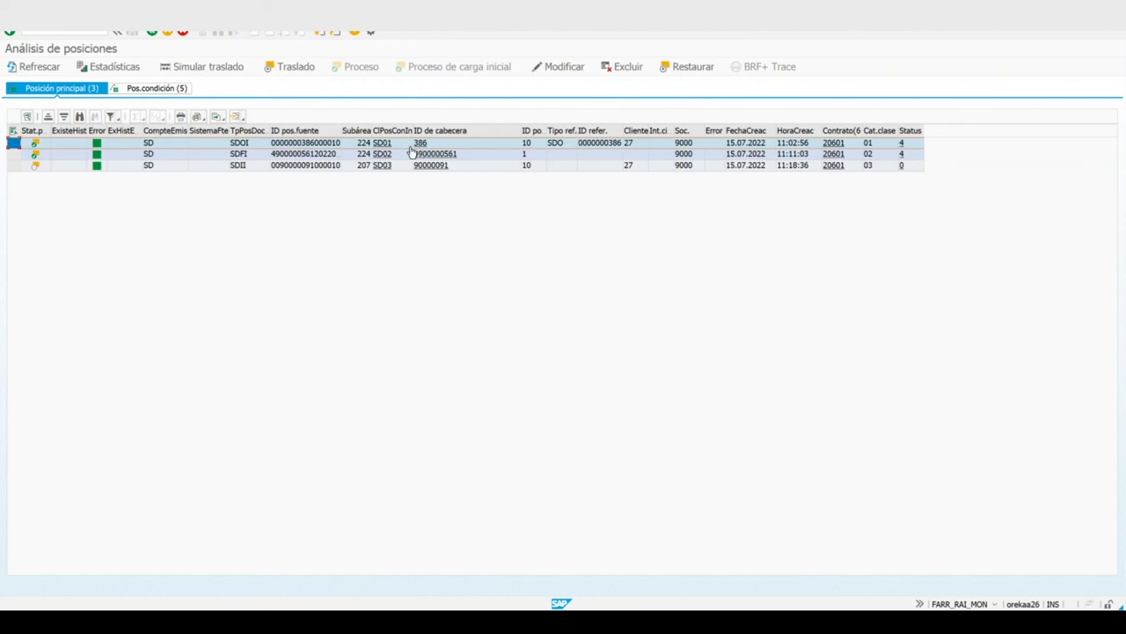
left_click(14, 154)
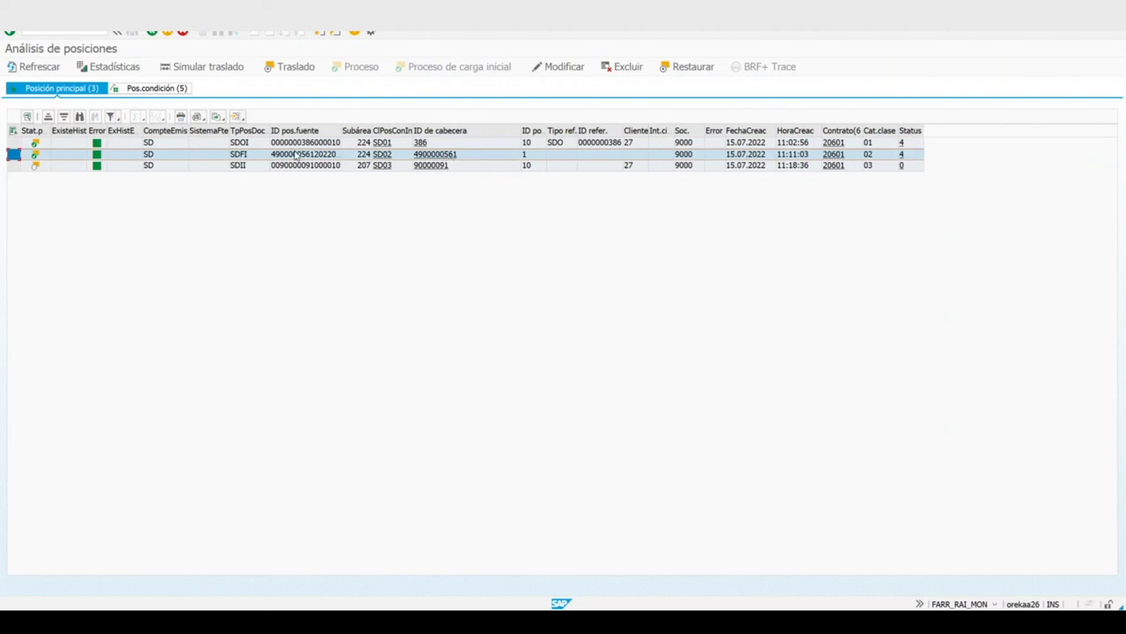
Transfer the SD03 invoice item, process it, and leave the revenue accounting item monitor
left_click(12, 165, "ctrl")
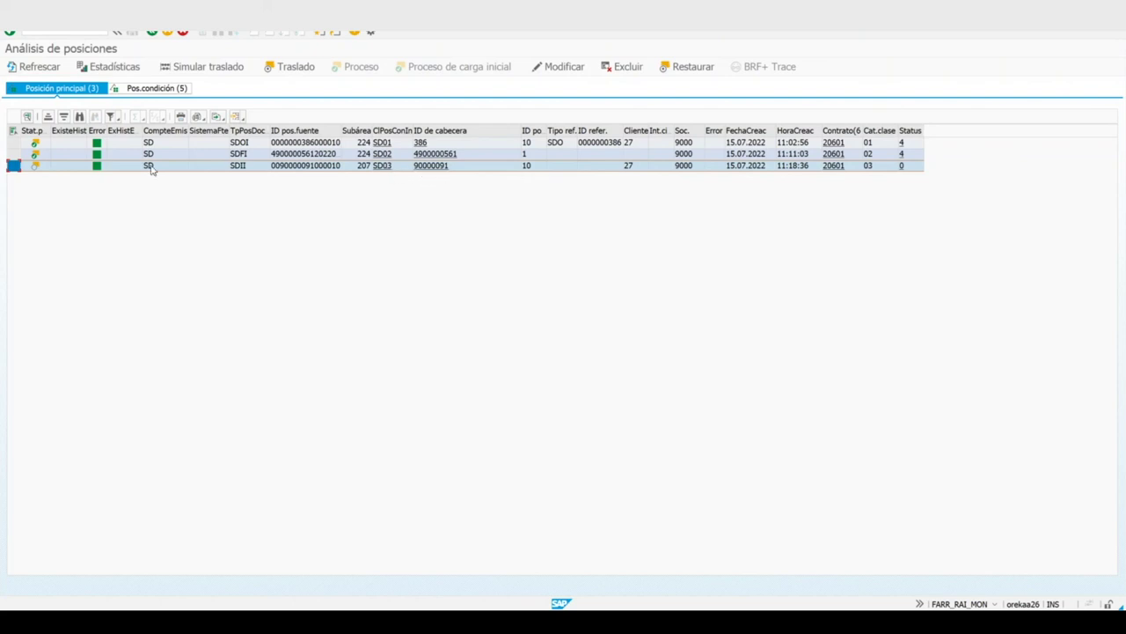
left_click(288, 70)
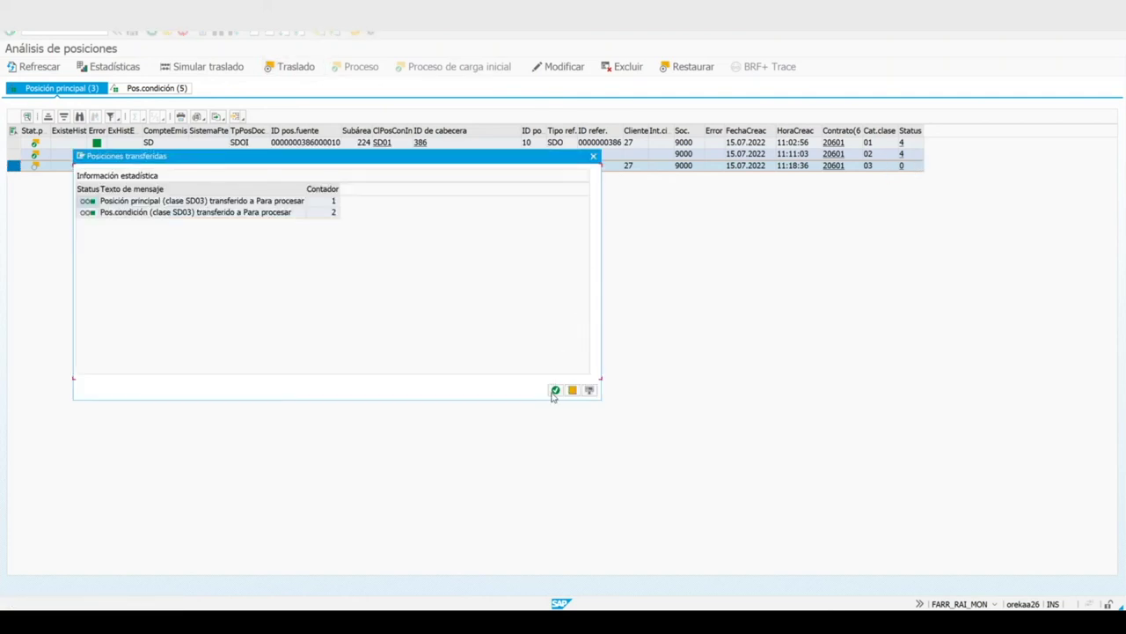
left_click(555, 390)
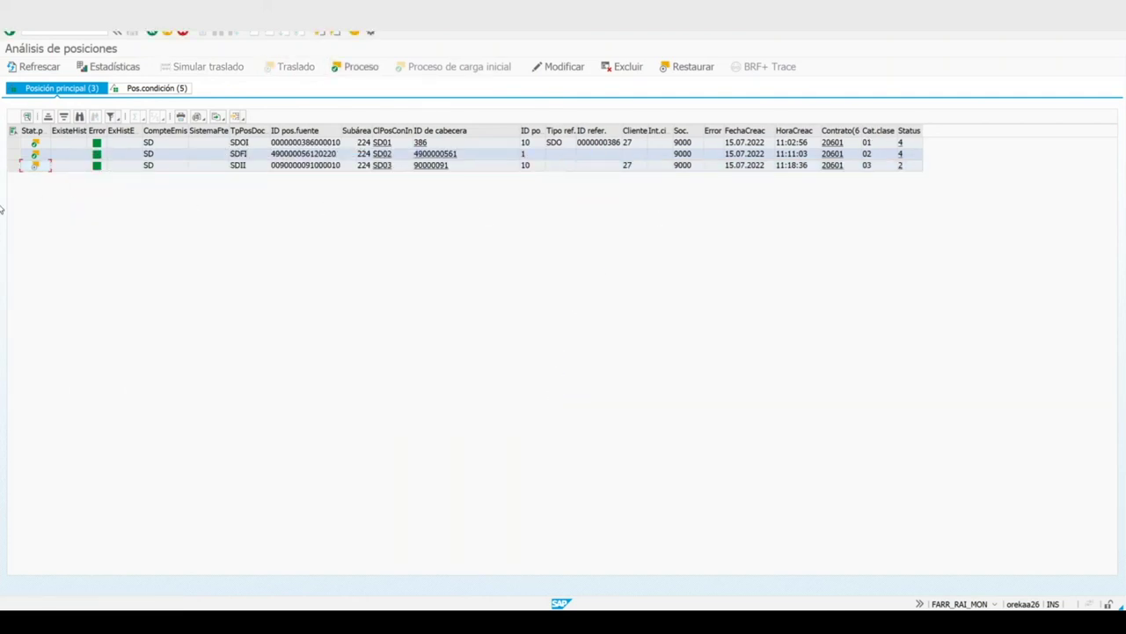
left_click(13, 165)
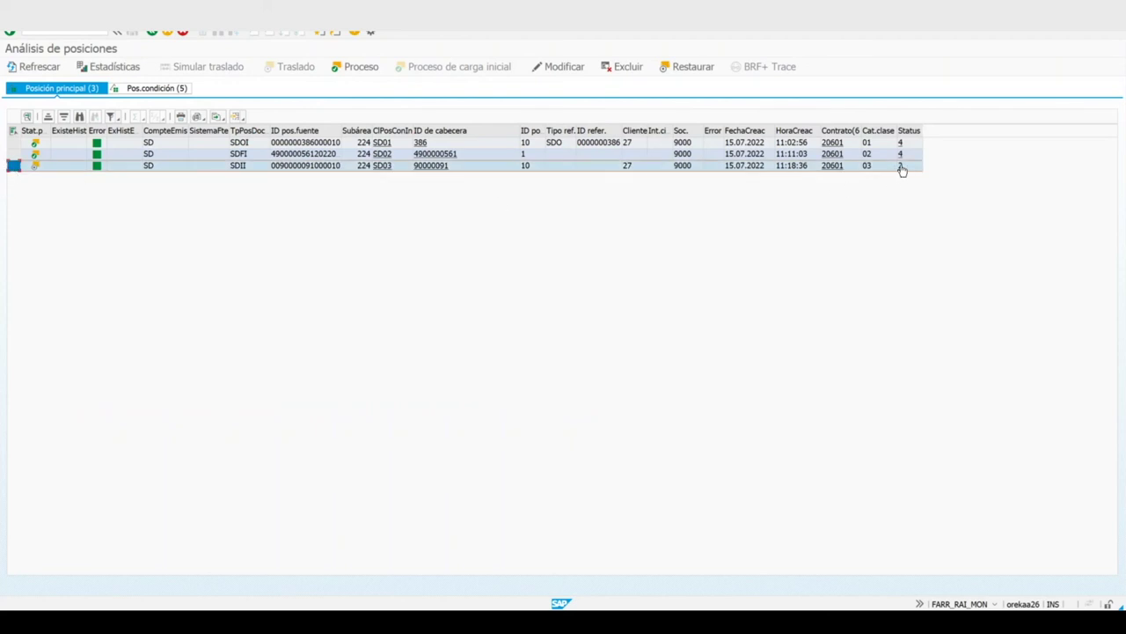
left_click(361, 68)
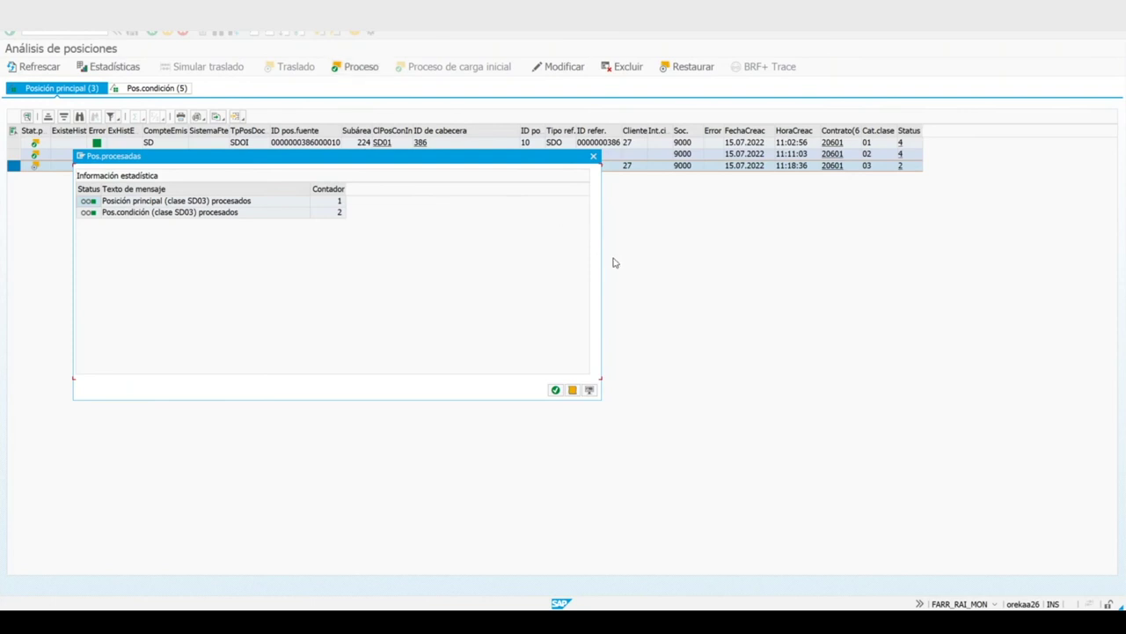
left_click(554, 390)
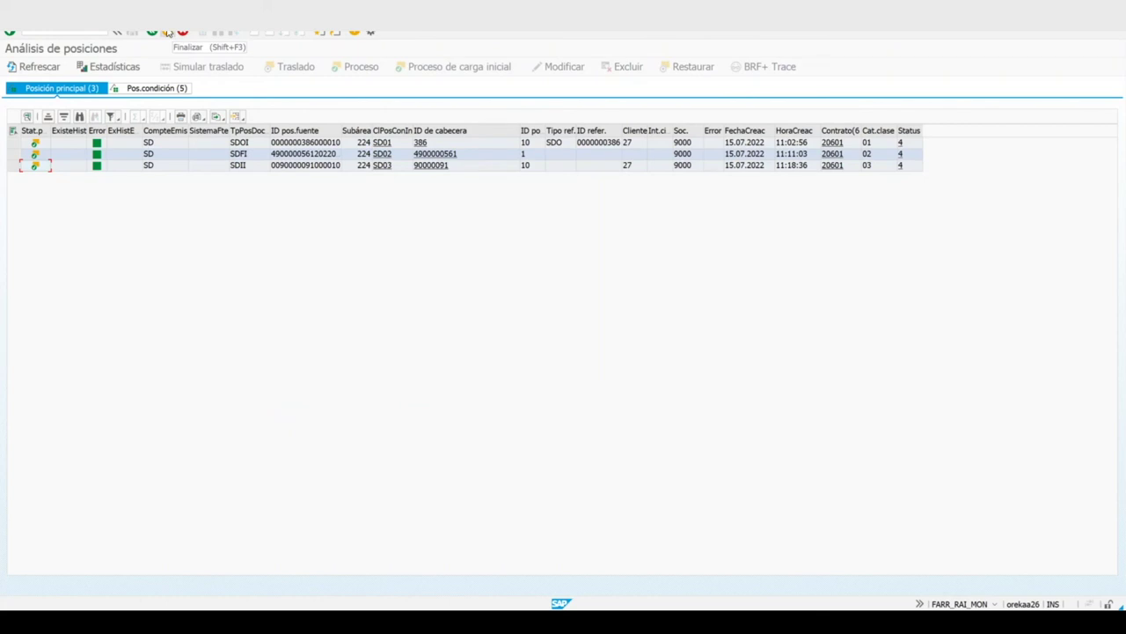
left_click(167, 32)
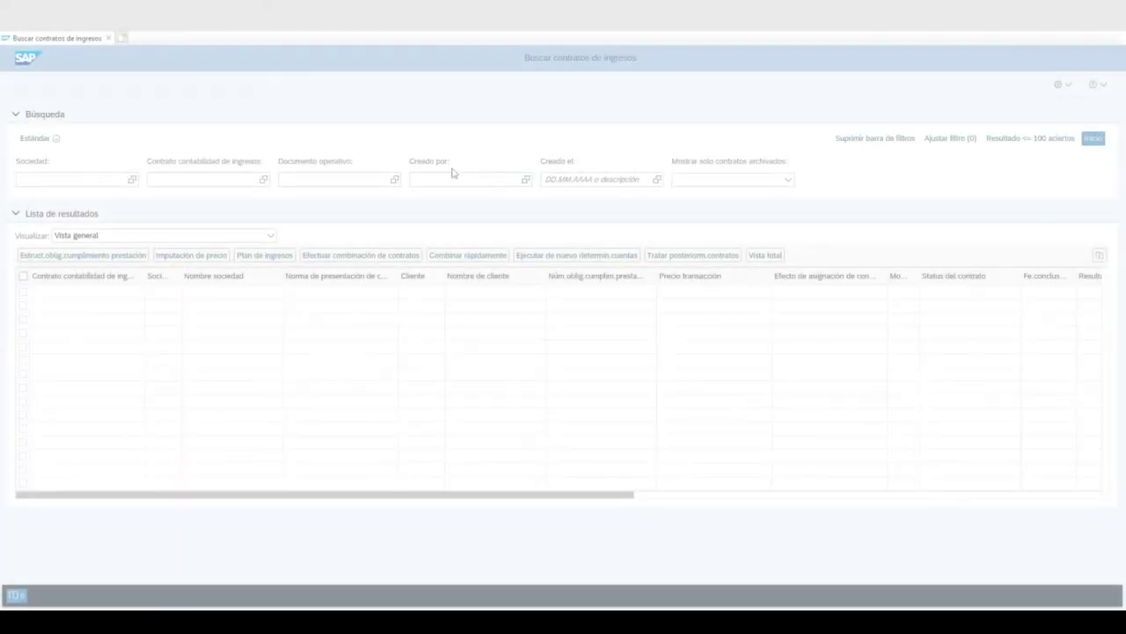
Search the revenue contracts for company 9000 and revenue accounting contract 20601
left_click(67, 186)
type("9000")
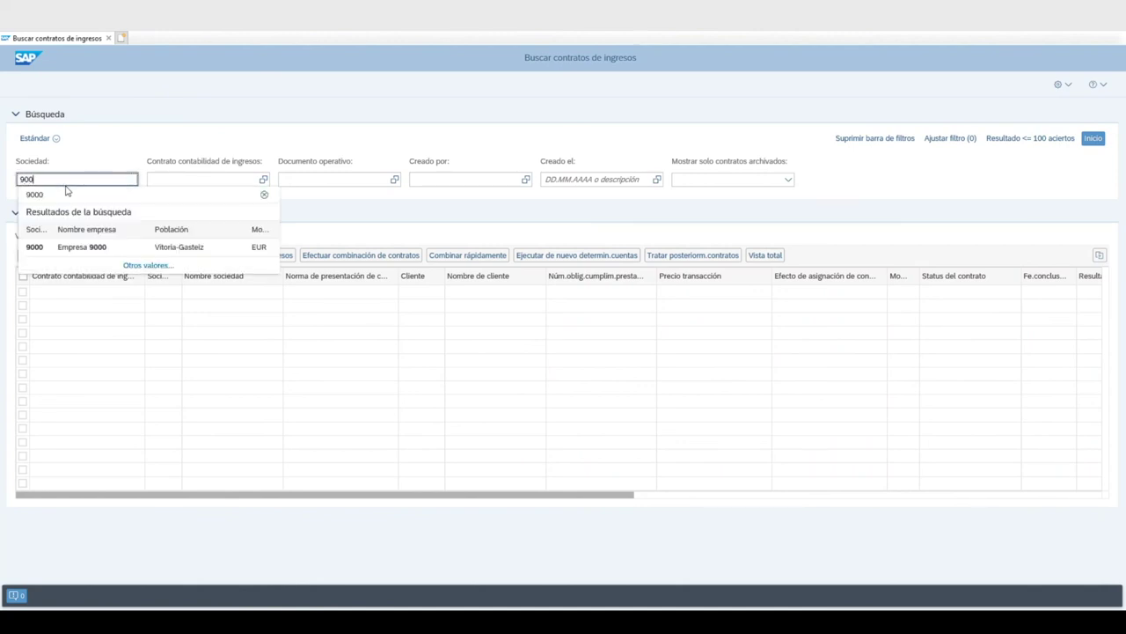
left_click(223, 182)
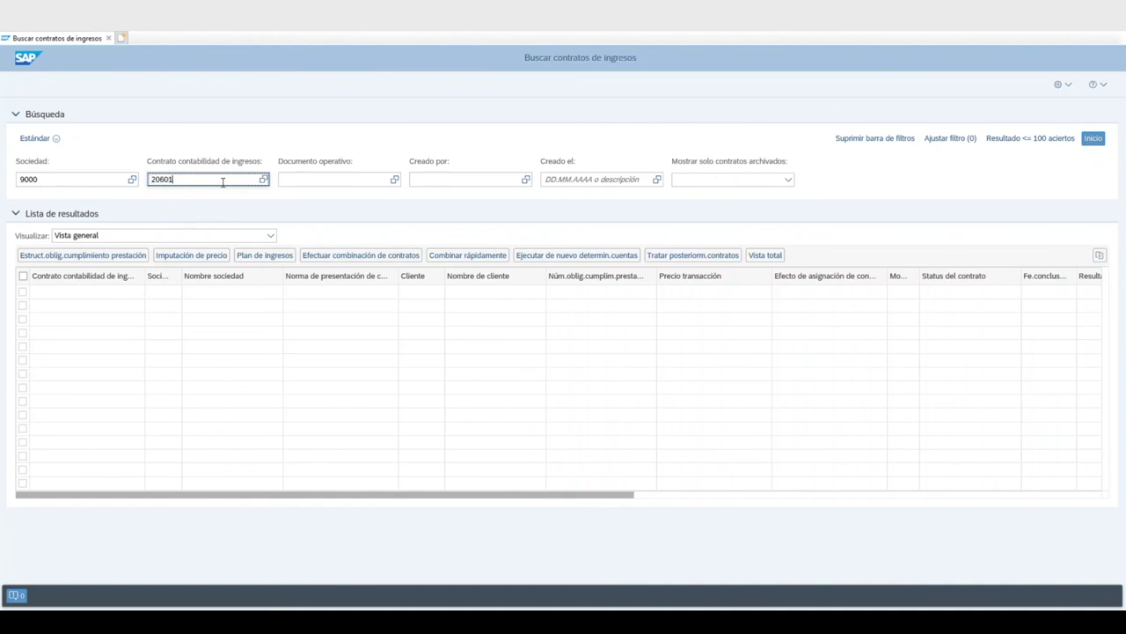
key("Return")
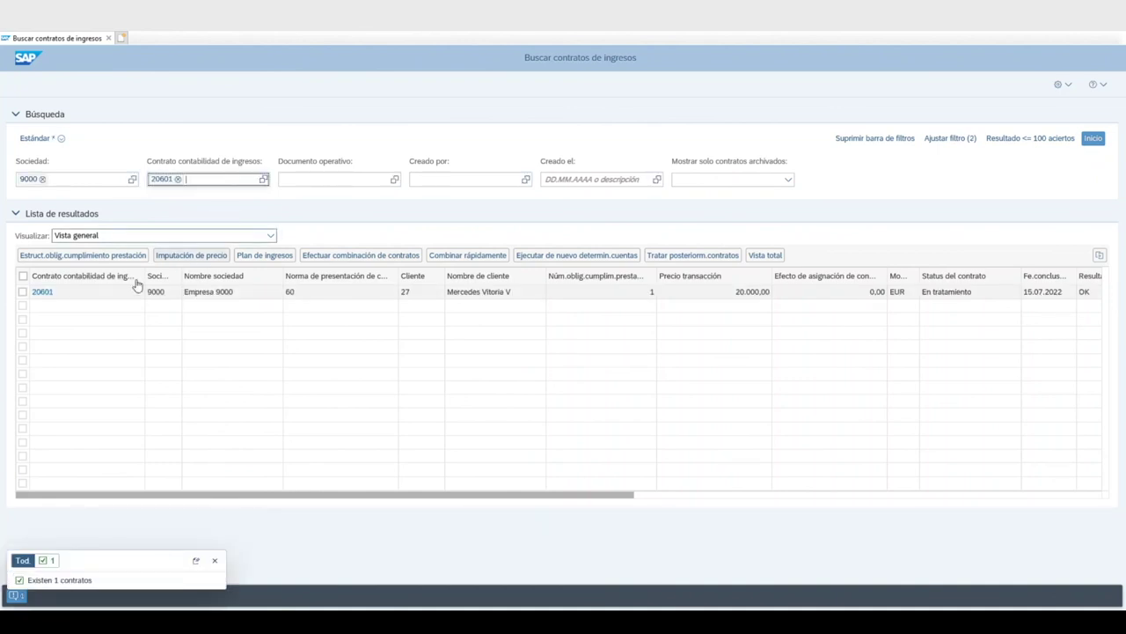
Open contract 20601, check its performance obligation and price allocation, and close all contract views
left_click(44, 291)
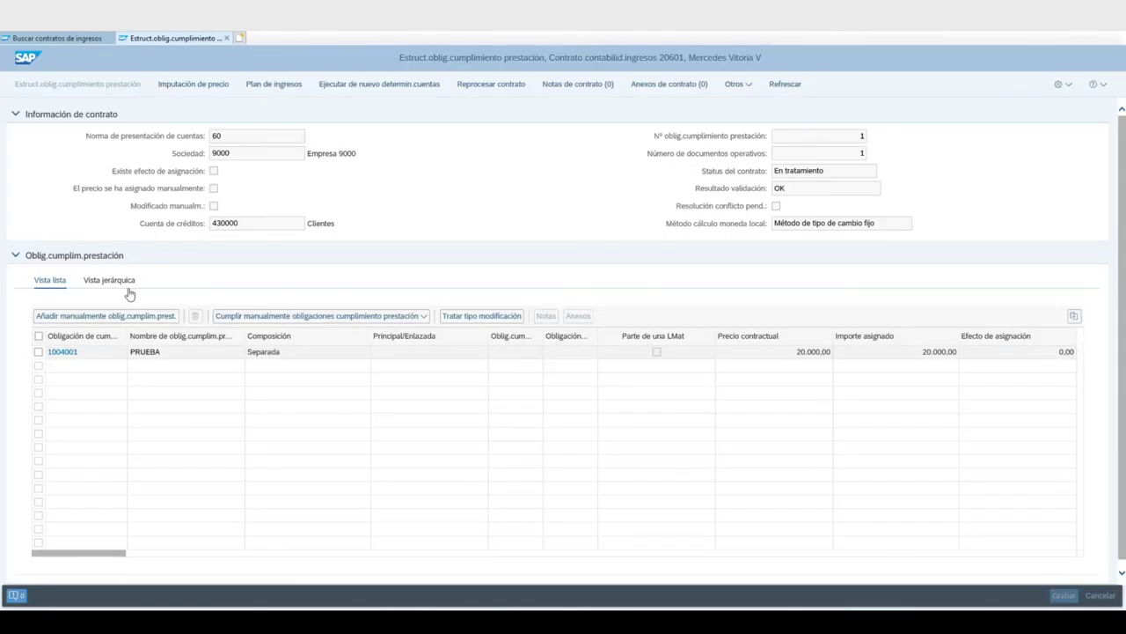
left_click(217, 88)
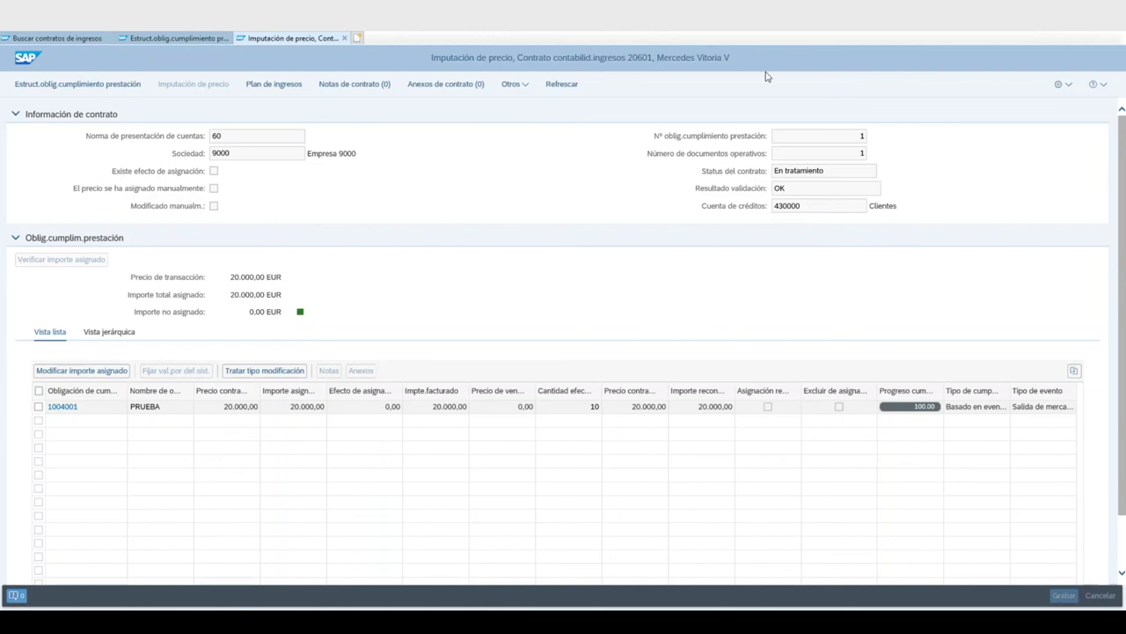
key("alt+F4")
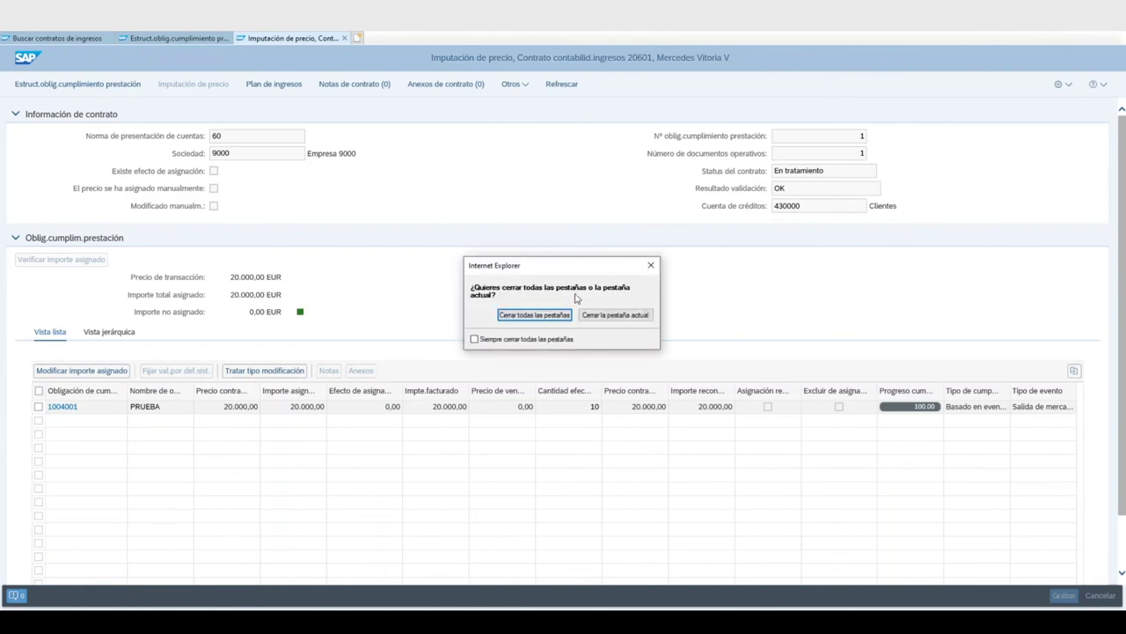
left_click(528, 315)
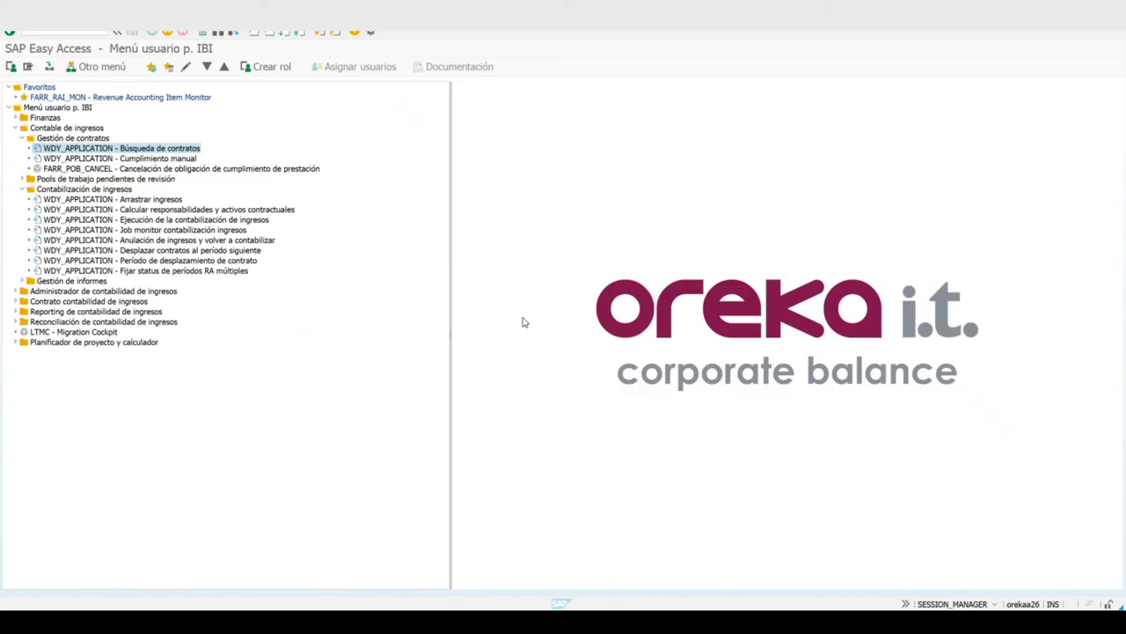
Run the revenue transfer (Arrastrar ingresos) for company 9000, accounting principle 60 and revenue accounting contract 20601
double_click(88, 202)
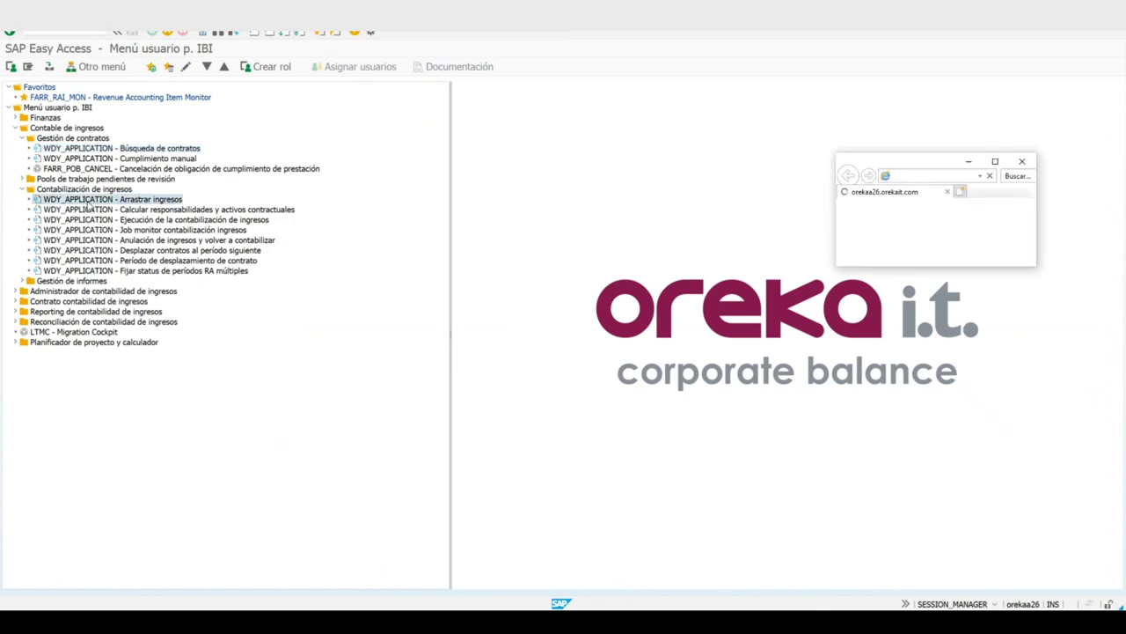
left_click(996, 162)
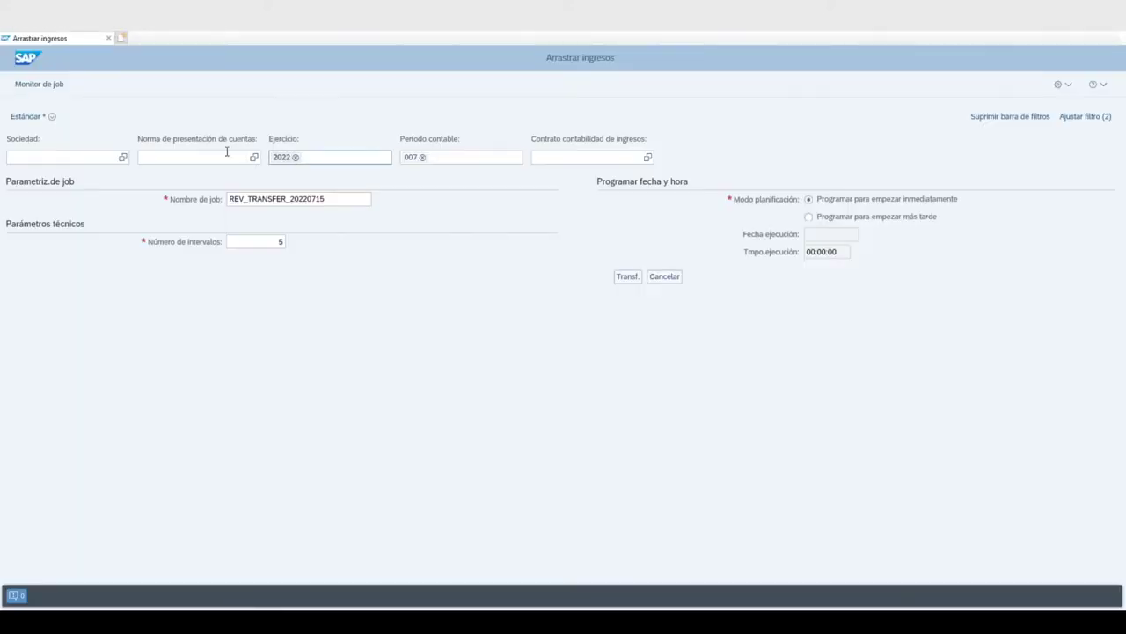
left_click(61, 156)
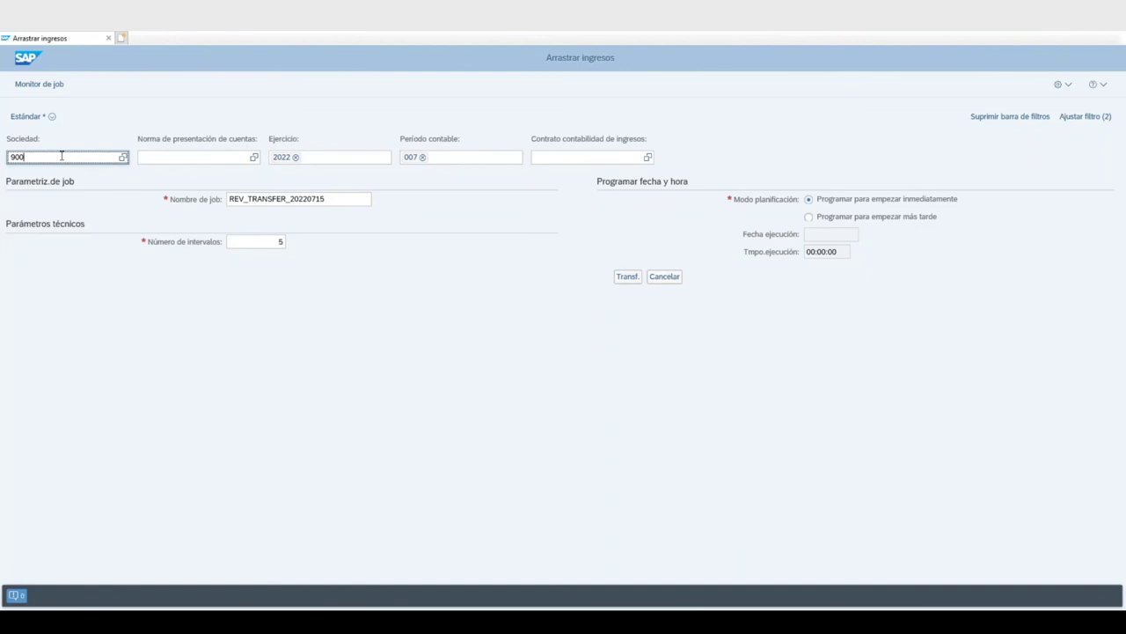
left_click(172, 159)
type("60")
key("Tab")
key("Tab")
key("Tab")
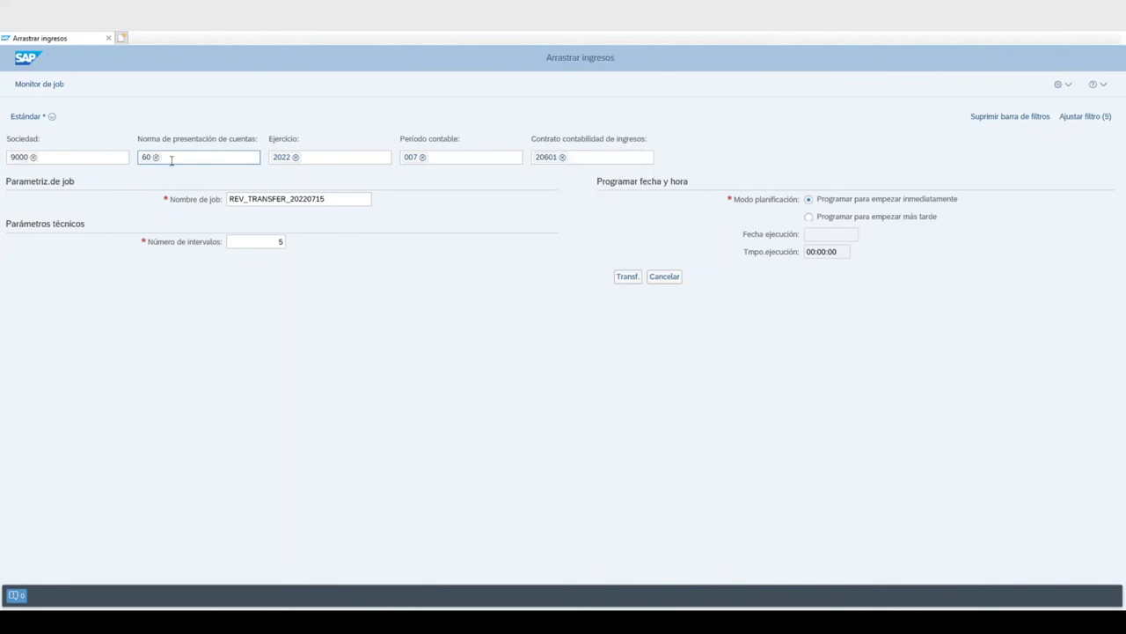
left_click(631, 277)
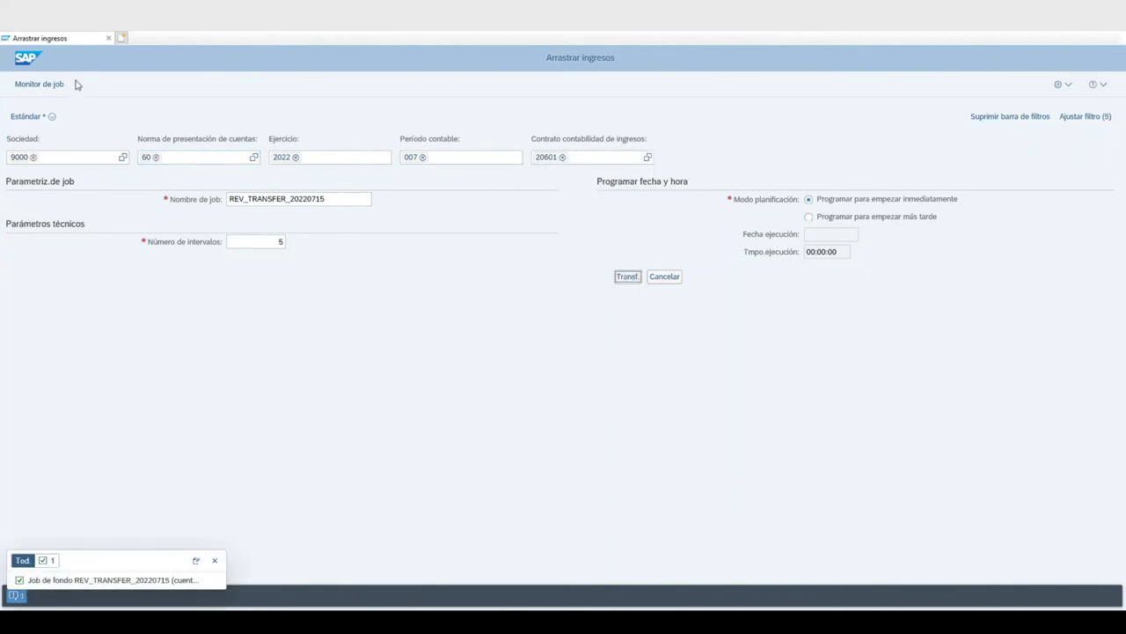
Check the status of the revenue transfer job in the job monitor, refresh the list, and close all its views
left_click(43, 87)
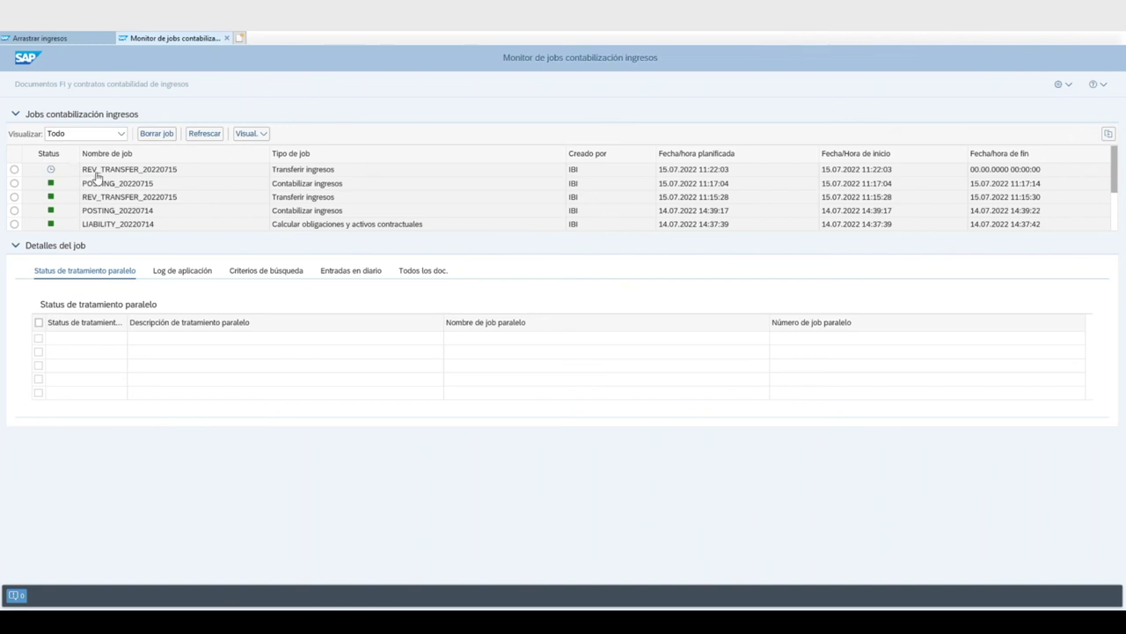
left_click(198, 137)
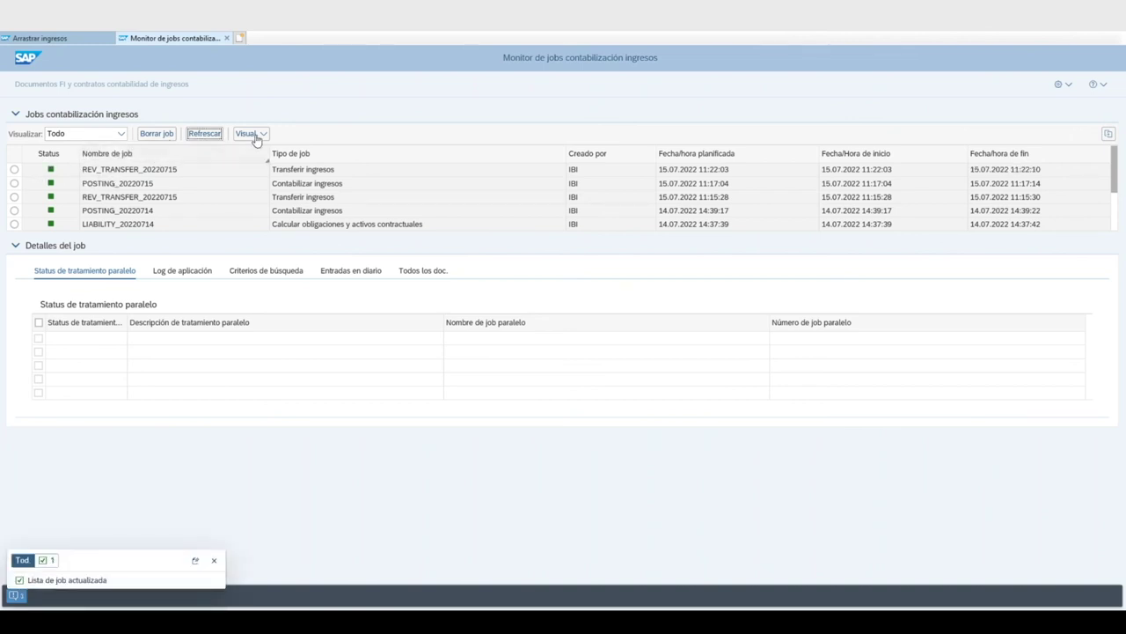
key("alt+F4")
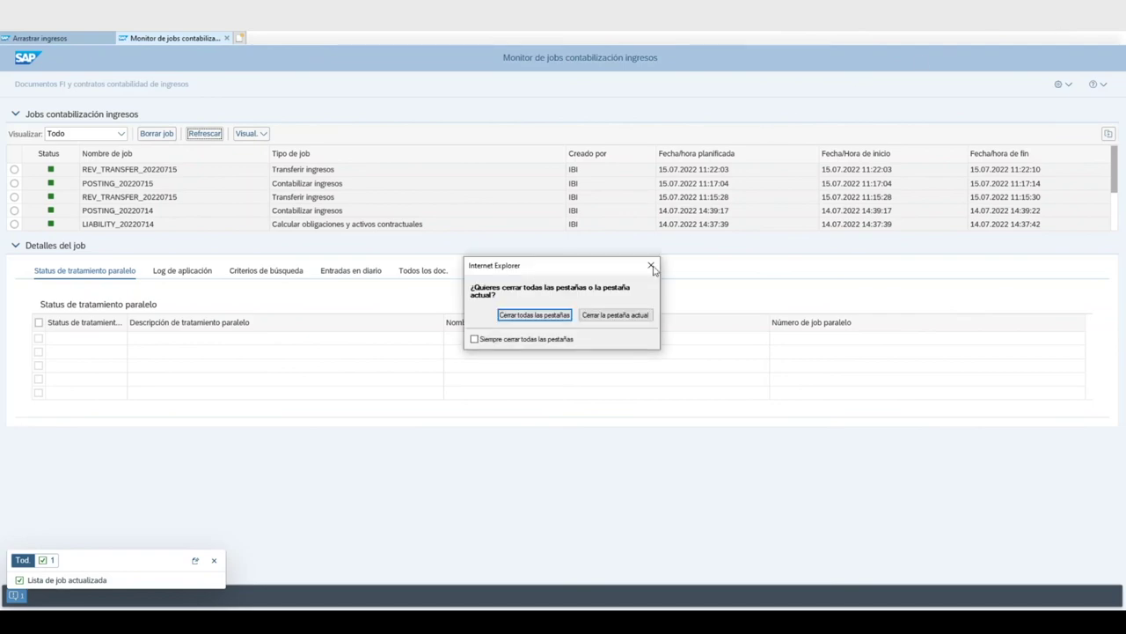
left_click(535, 315)
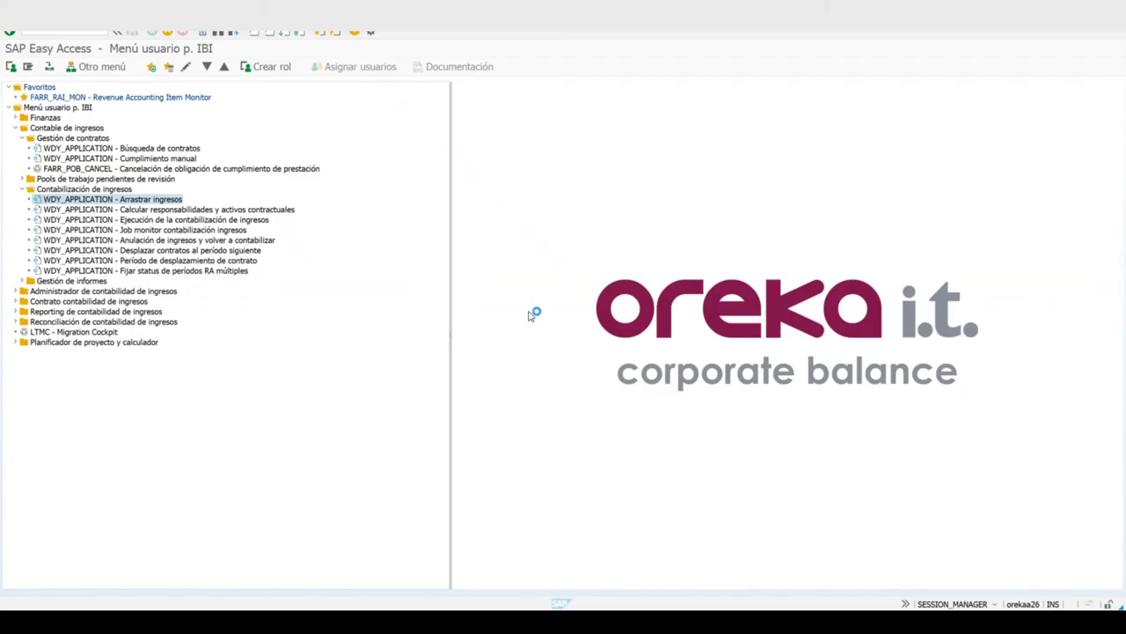
Open the revenue posting run (Ejecución de la contabilización de ingresos)
left_click(93, 220)
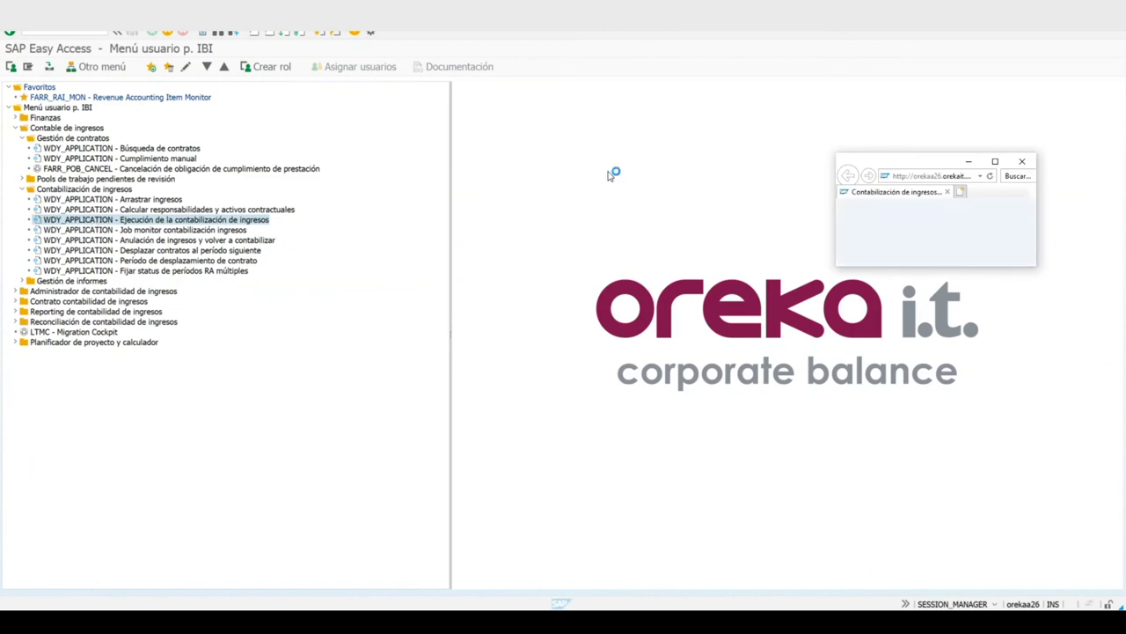